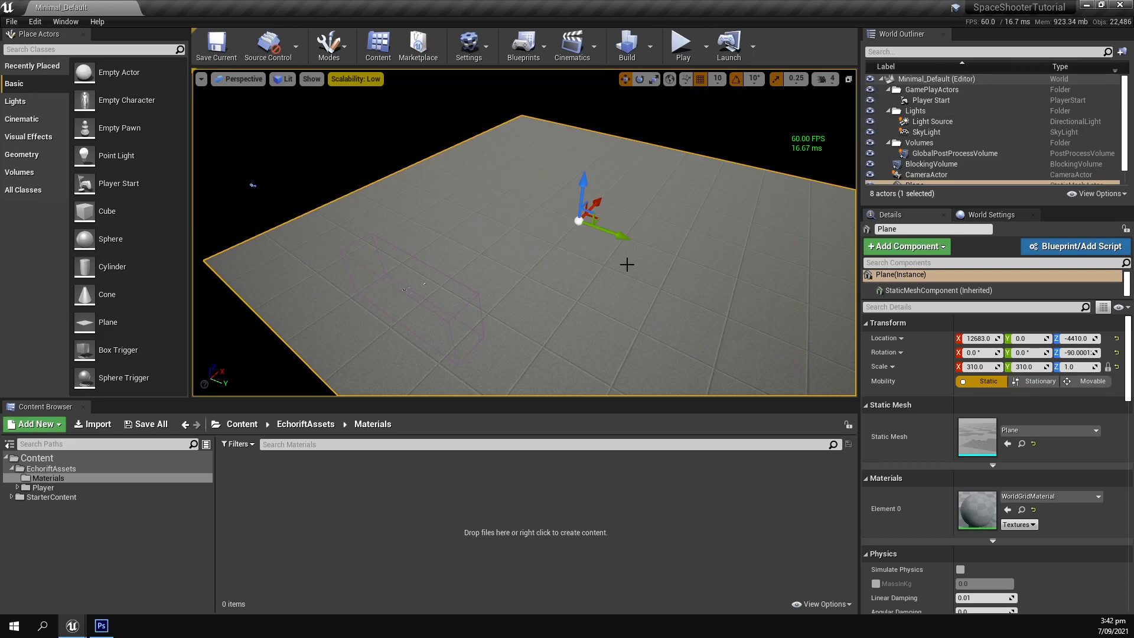
Select the Plane actor in the level and frame it in the viewport.
{"action": "scroll", "coordinate": [895, 169], "scroll_direction": "down", "scroll_amount": 1}
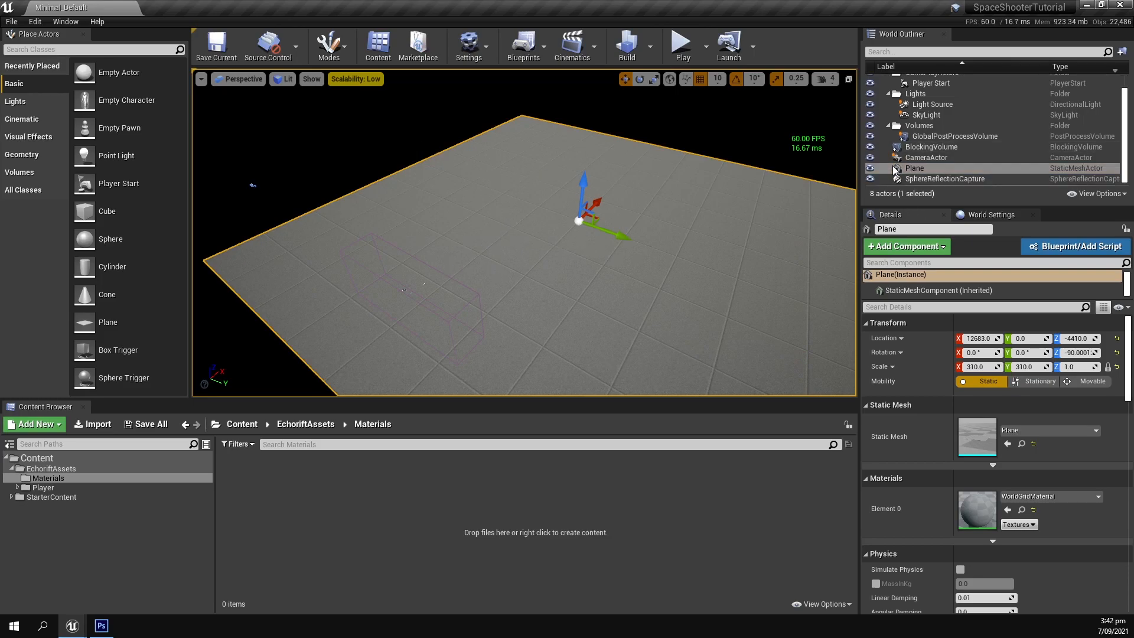
{"action": "left_click", "coordinate": [895, 169]}
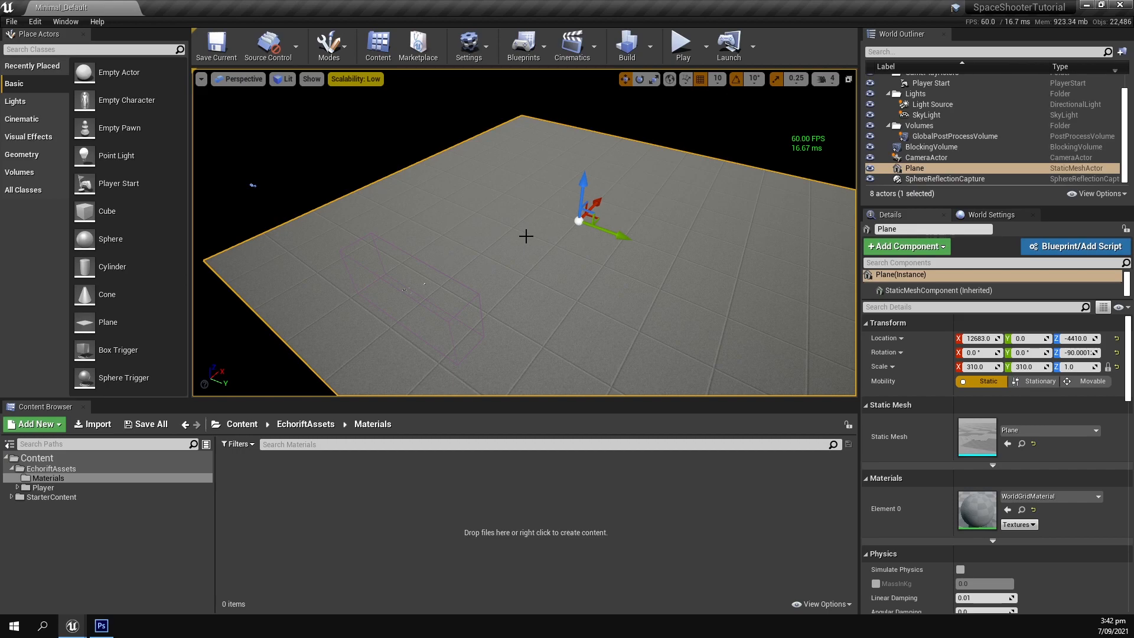
{"action": "key", "text": "f"}
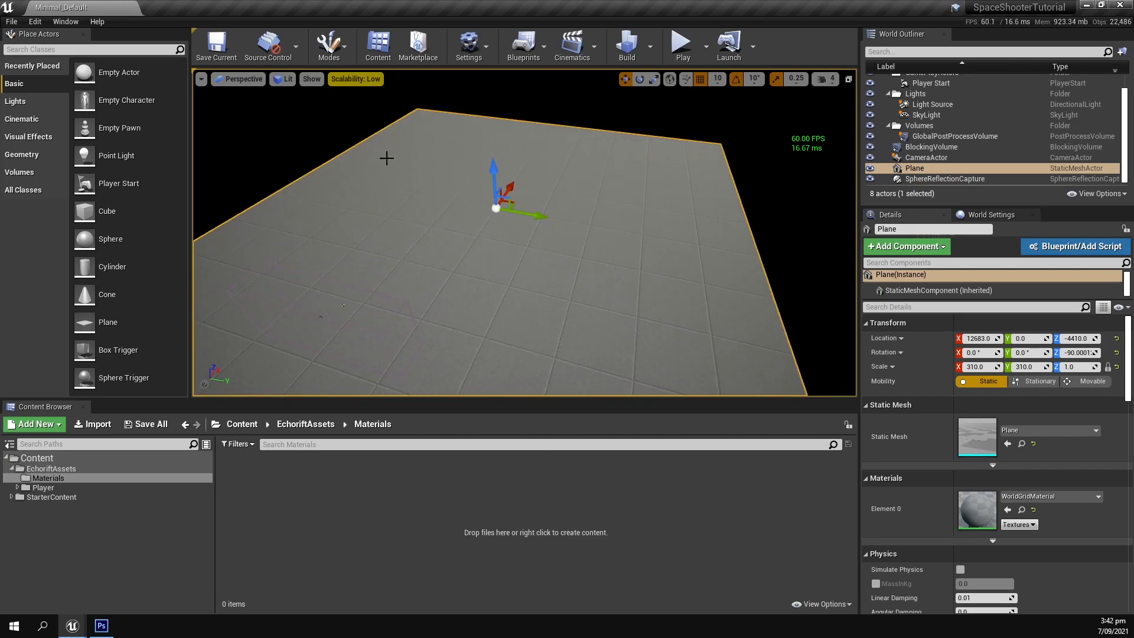
{"action": "right_click_drag", "start_coordinate": [319, 227], "coordinate": [257, 226]}
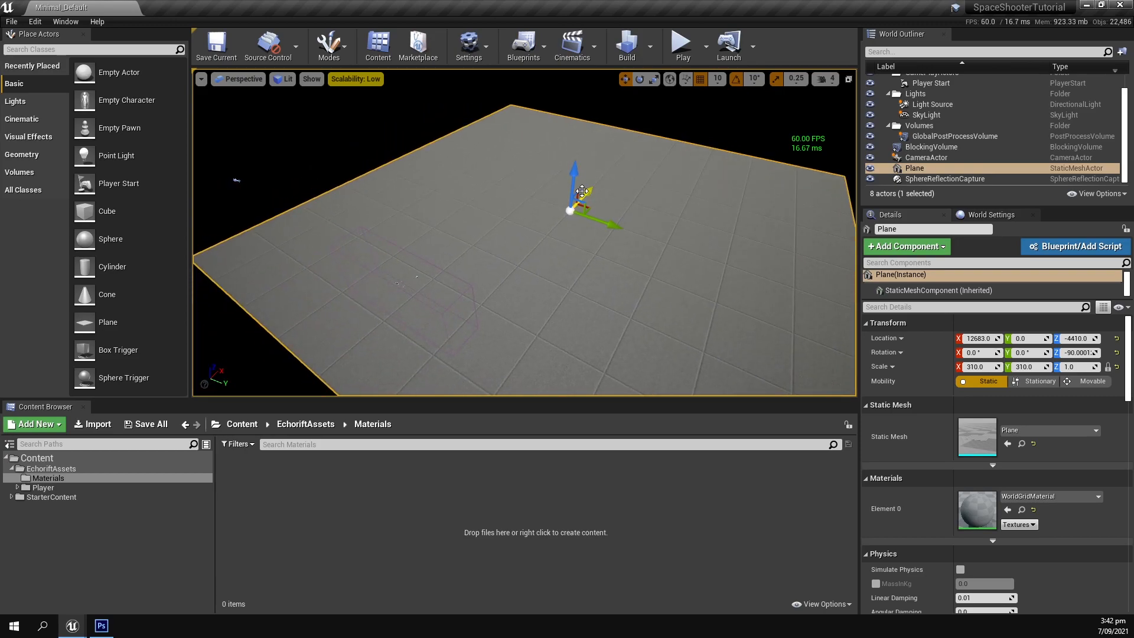
Switch to Photoshop and create a new document 512 pixels wide and 512 pixels high.
{"action": "left_click", "coordinate": [101, 626]}
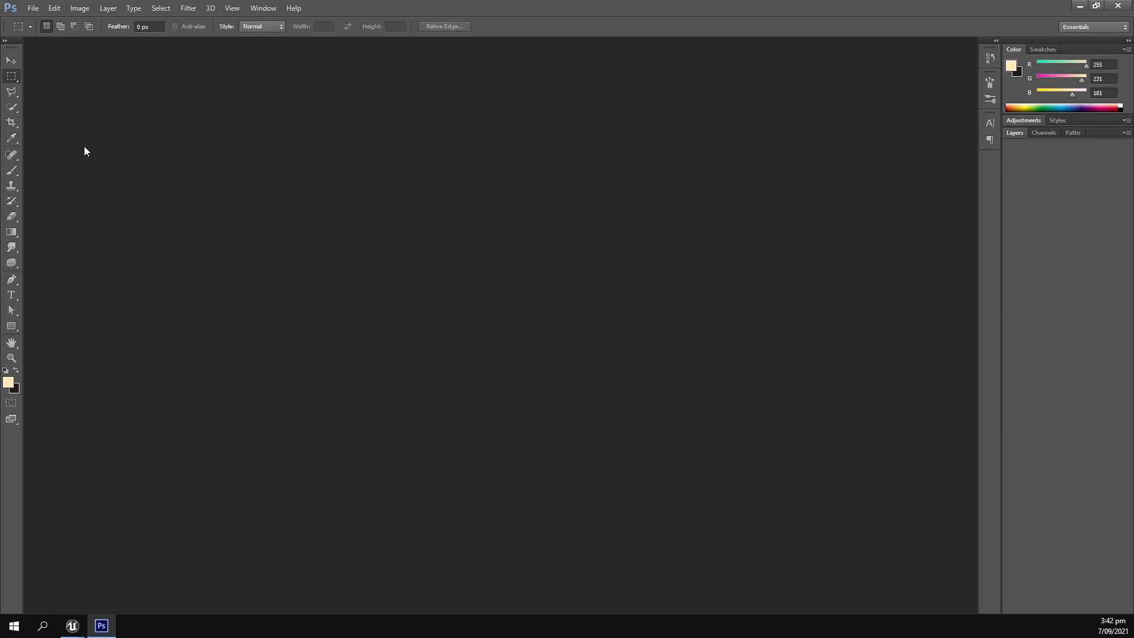
{"action": "left_click", "coordinate": [33, 7]}
{"action": "left_click", "coordinate": [37, 23]}
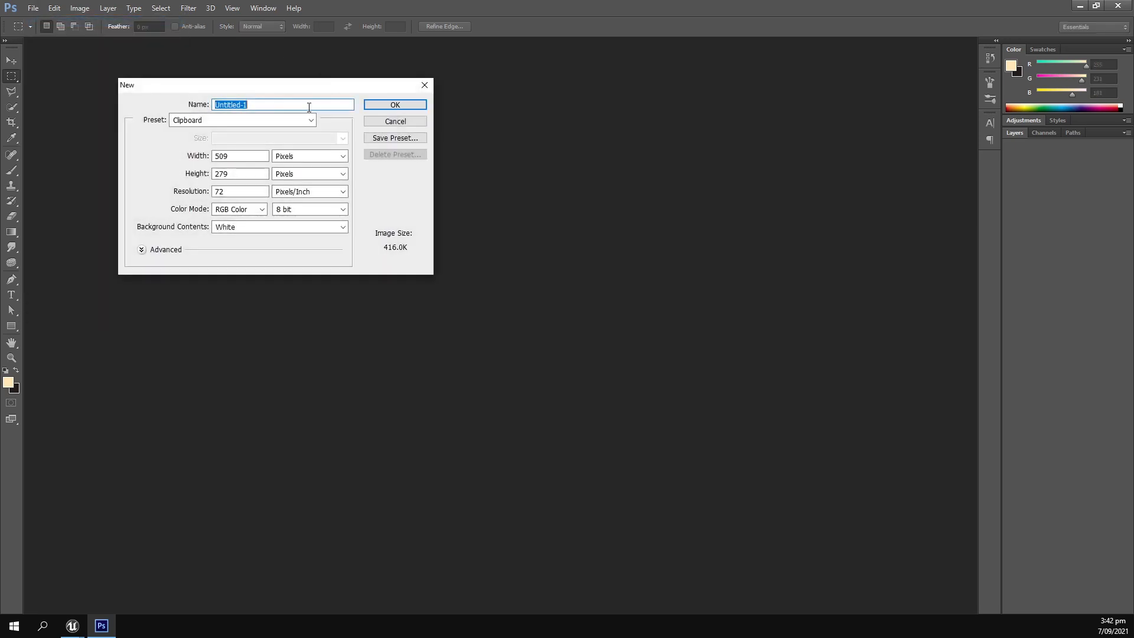
{"action": "left_click_drag", "start_coordinate": [267, 93], "coordinate": [428, 111]}
{"action": "left_click", "coordinate": [413, 174]}
{"action": "type", "text": "512"}
{"action": "key", "text": "Tab"}
{"action": "type", "text": "512"}
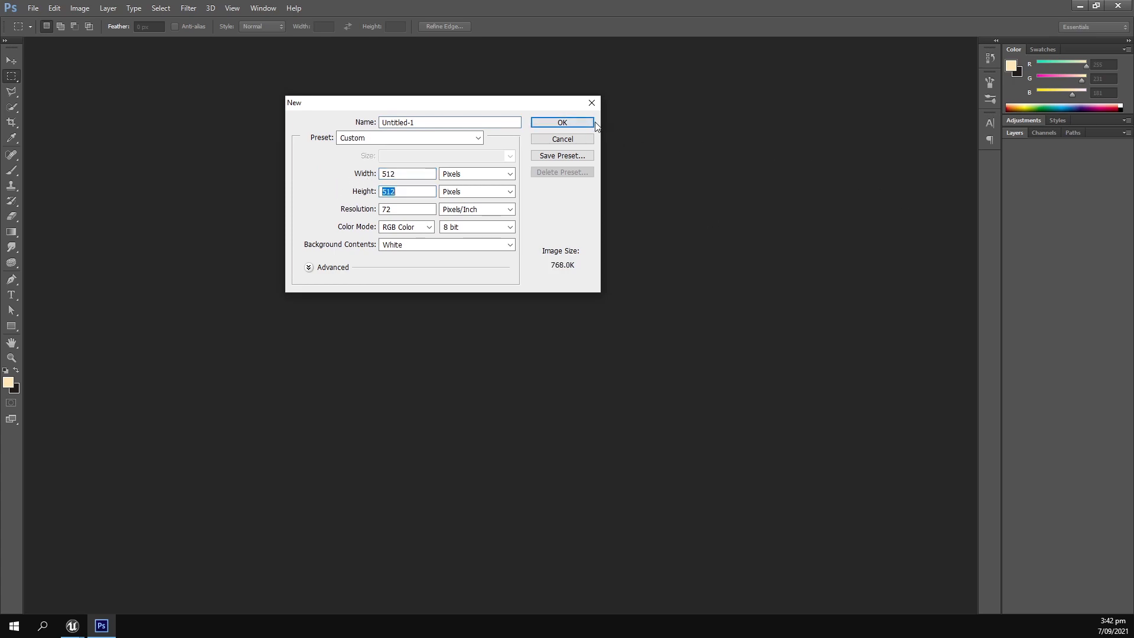
{"action": "left_click", "coordinate": [584, 122]}
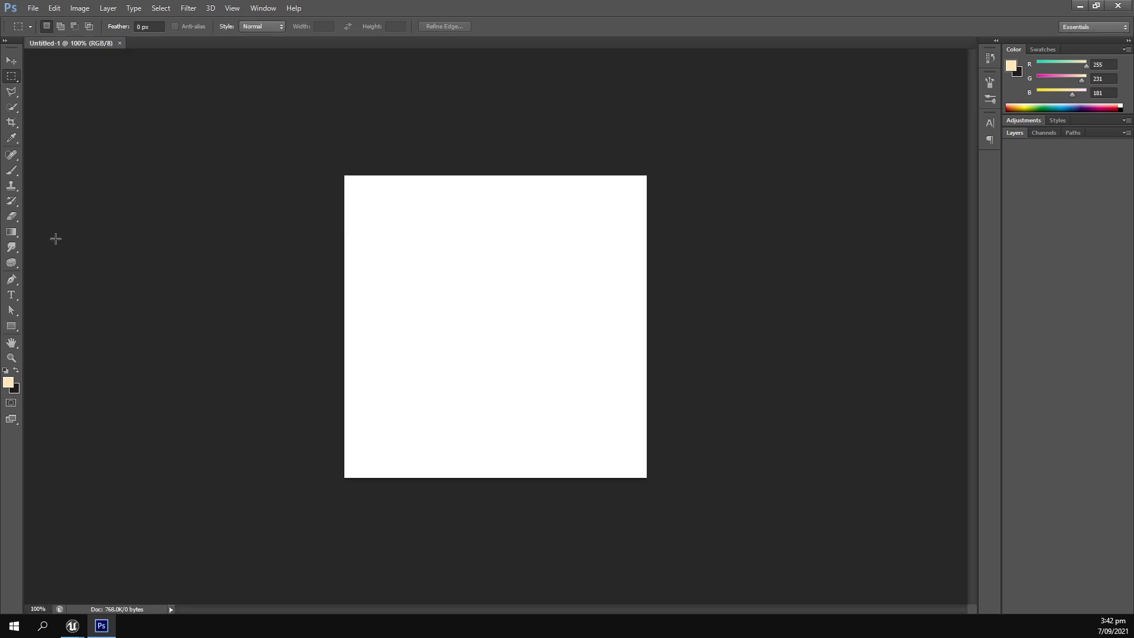
Draw a black rectangle about 687 by 608 px that covers the whole canvas.
{"action": "left_click", "coordinate": [11, 326]}
{"action": "left_click_drag", "start_coordinate": [289, 149], "coordinate": [694, 507]}
{"action": "key", "text": "i"}
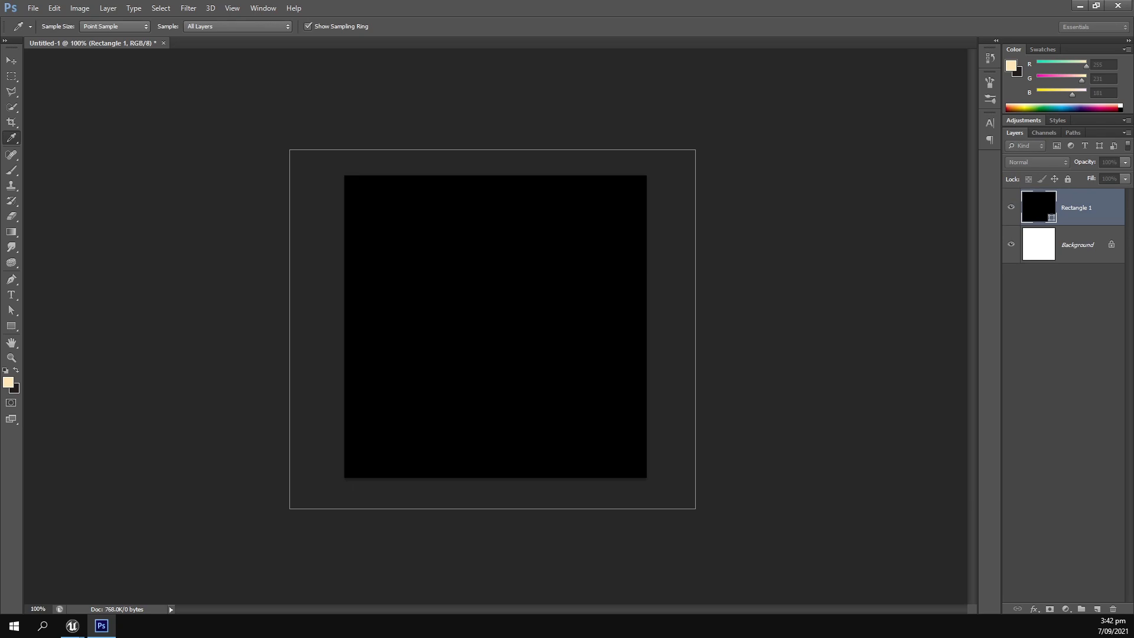
{"action": "key", "text": "u"}
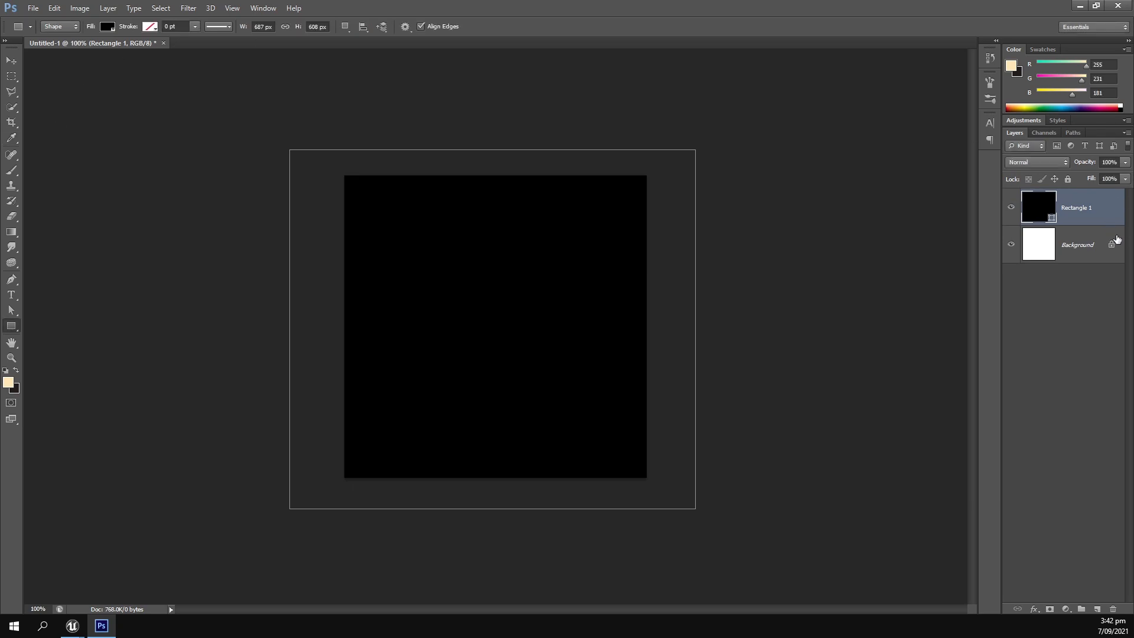
Draw a second rectangle about 732 px square above the Background layer and align its lower-left corner with the canvas's lower-left corner.
{"action": "left_click", "coordinate": [1045, 246]}
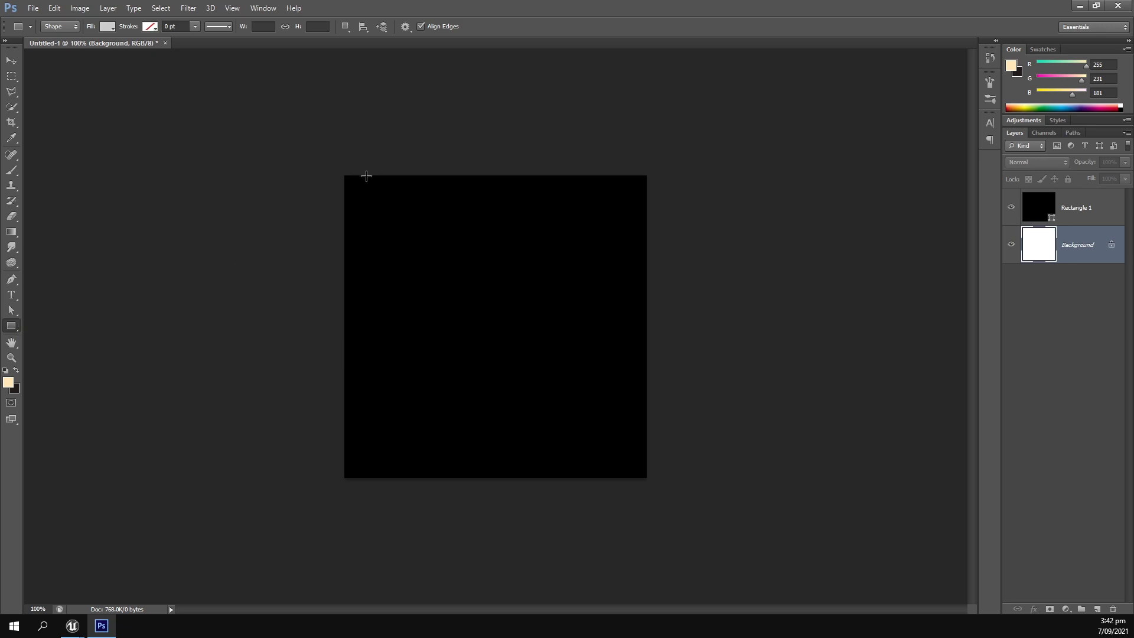
{"action": "left_click_drag", "start_coordinate": [307, 84], "coordinate": [772, 514]}
{"action": "left_click", "coordinate": [15, 62]}
{"action": "left_click_drag", "start_coordinate": [422, 408], "coordinate": [458, 370]}
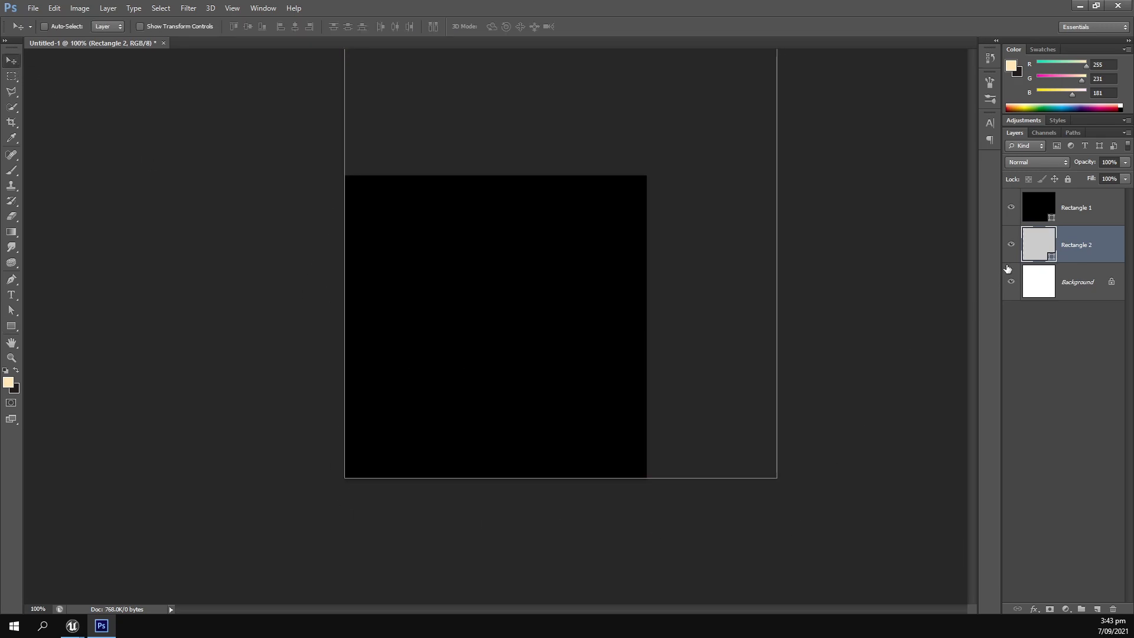
Remove the fill from Rectangle 2 and move its layer above Rectangle 1.
{"action": "left_click", "coordinate": [14, 325]}
{"action": "left_click", "coordinate": [108, 27]}
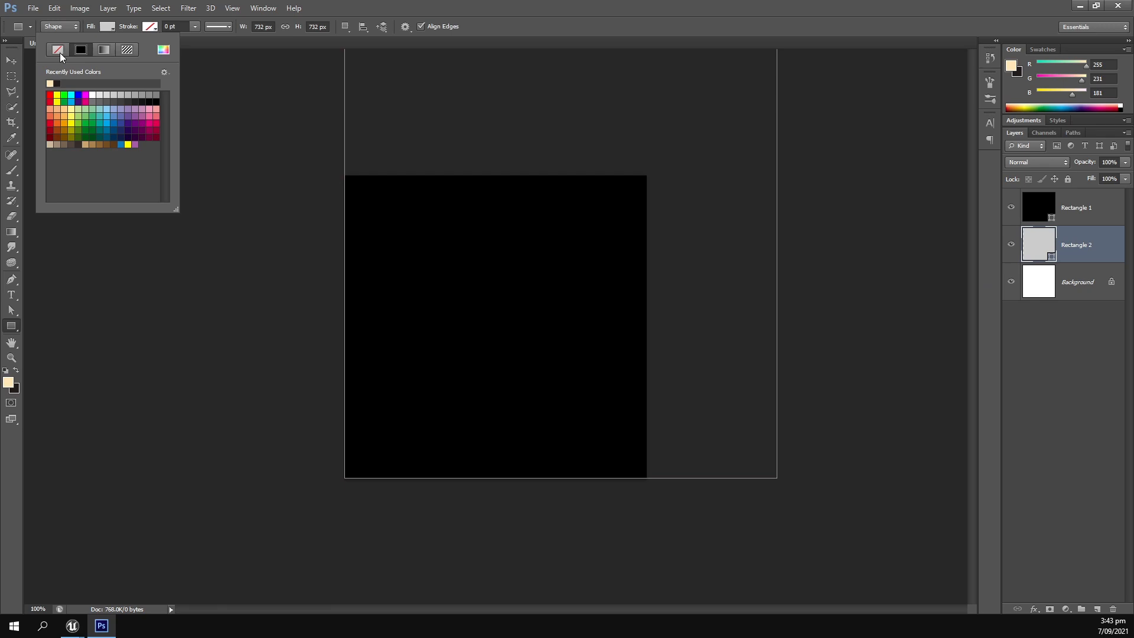
{"action": "left_click", "coordinate": [58, 49]}
{"action": "left_click_drag", "start_coordinate": [1064, 253], "coordinate": [1064, 196]}
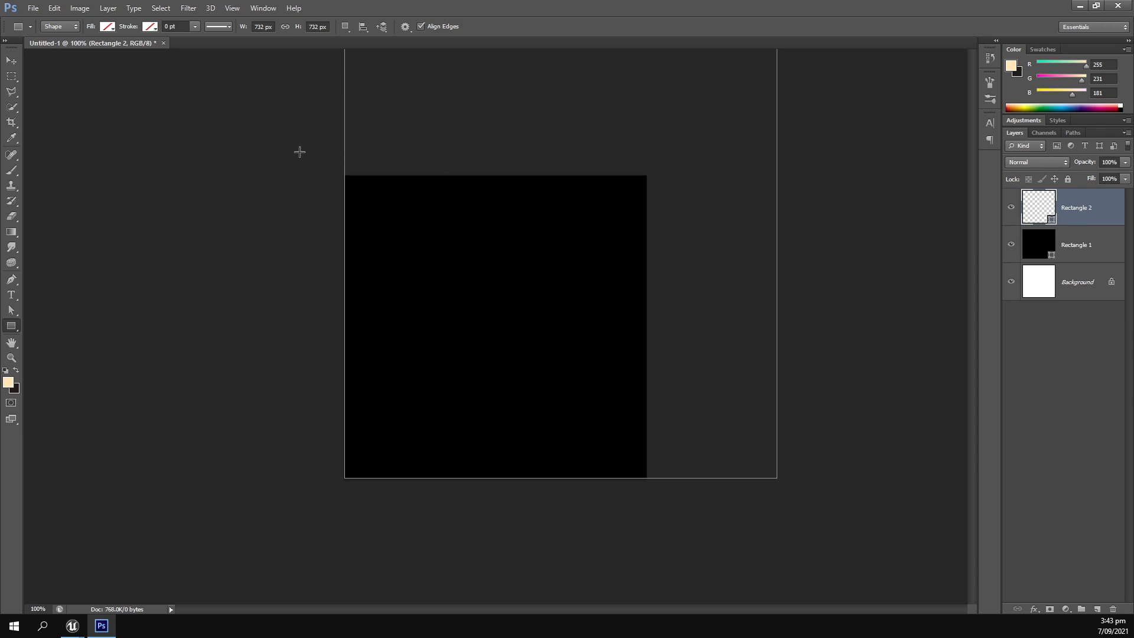
Give Rectangle 2 a white stroke 10 pt wide and deselect the layer.
{"action": "left_click", "coordinate": [150, 26]}
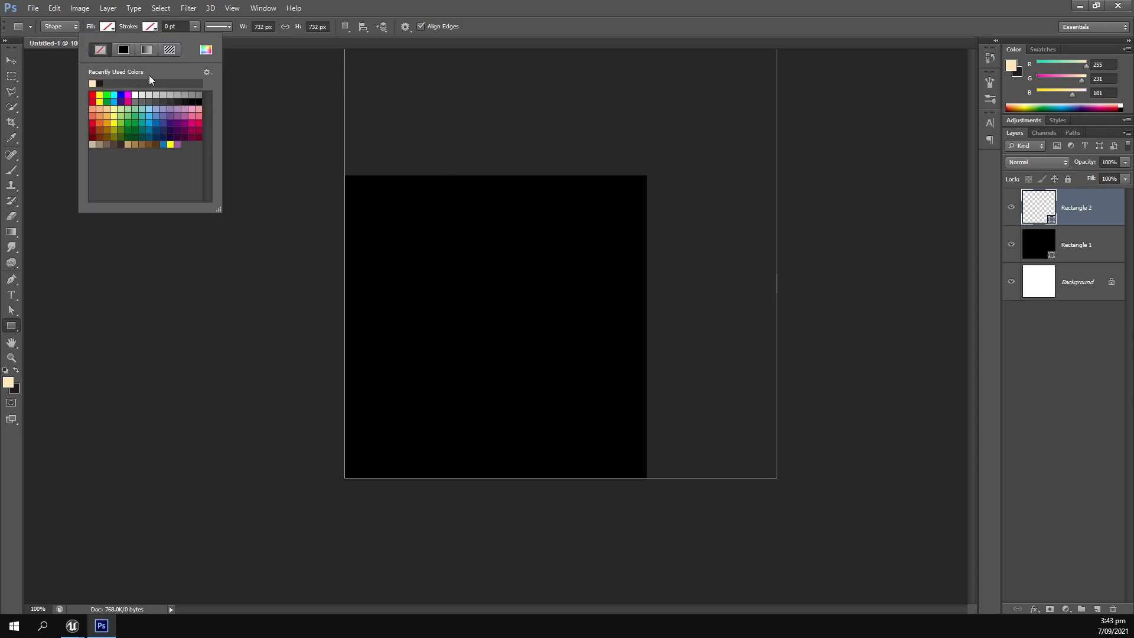
{"action": "left_click", "coordinate": [135, 95]}
{"action": "key", "text": "Return"}
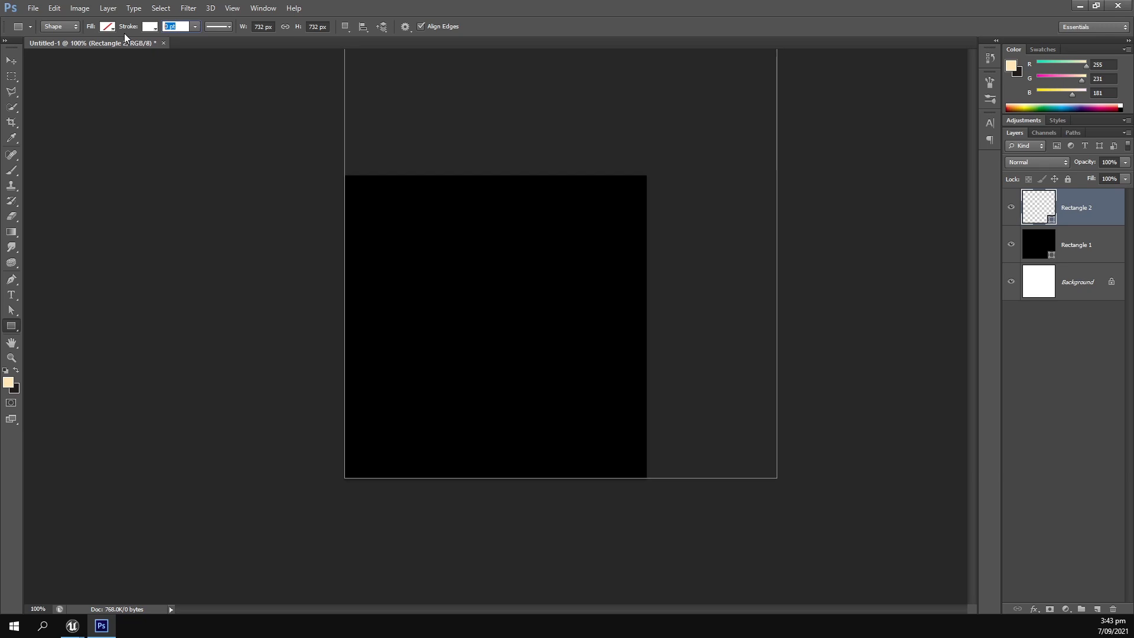
{"action": "type", "text": "10"}
{"action": "key", "text": "Return"}
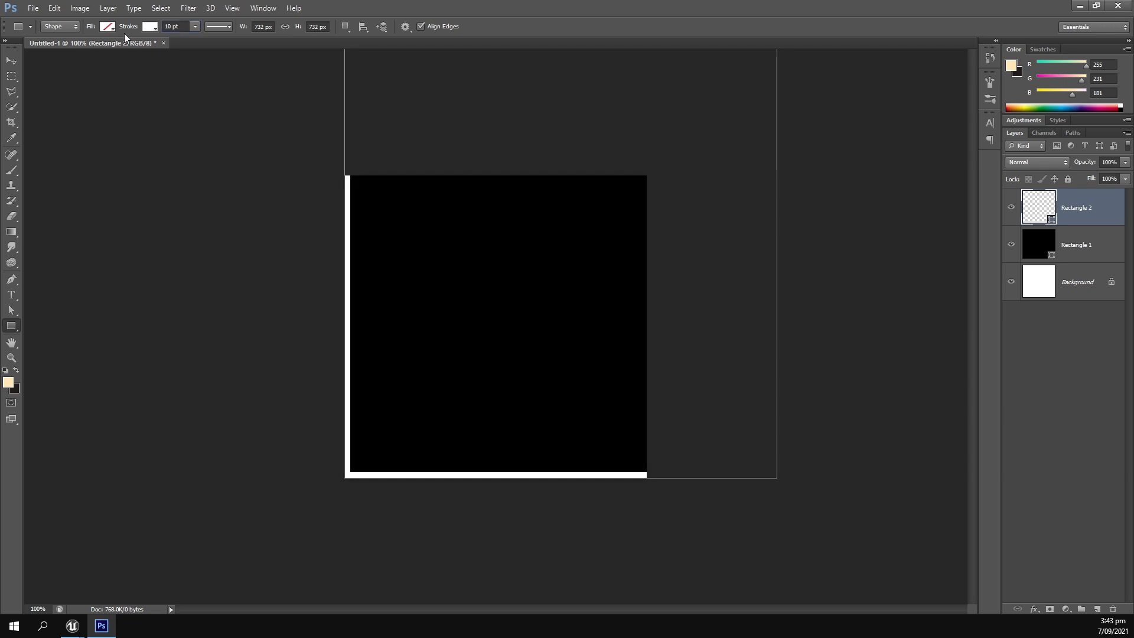
{"action": "left_click", "coordinate": [11, 60]}
{"action": "left_click", "coordinate": [1024, 372]}
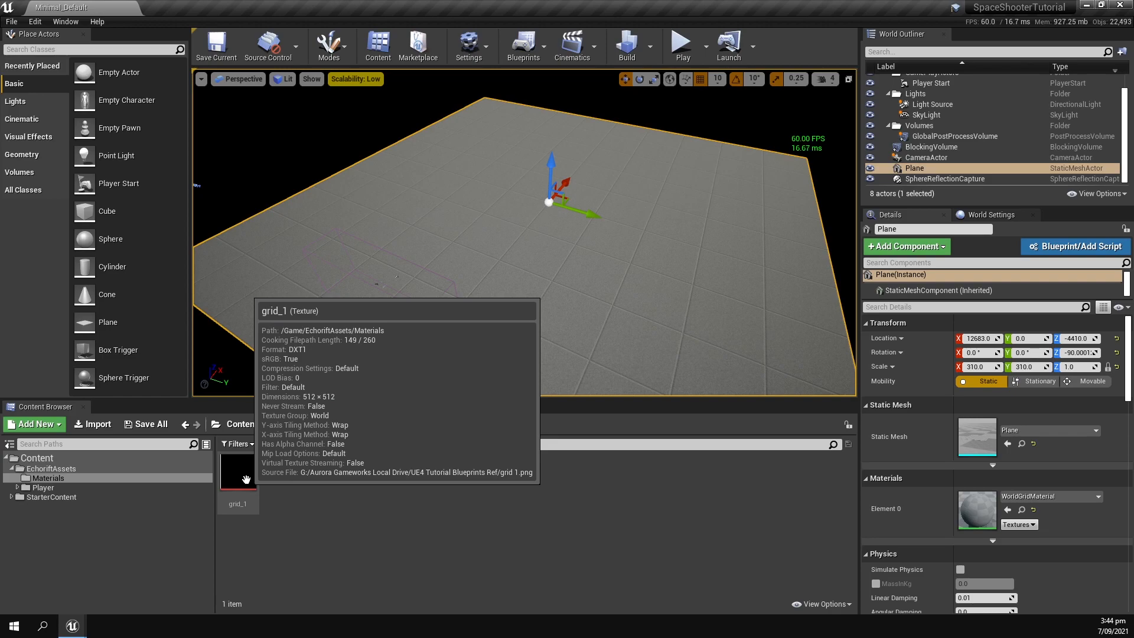
Create a new material named Animted_Grid in the Materials folder.
{"action": "right_click", "coordinate": [274, 476]}
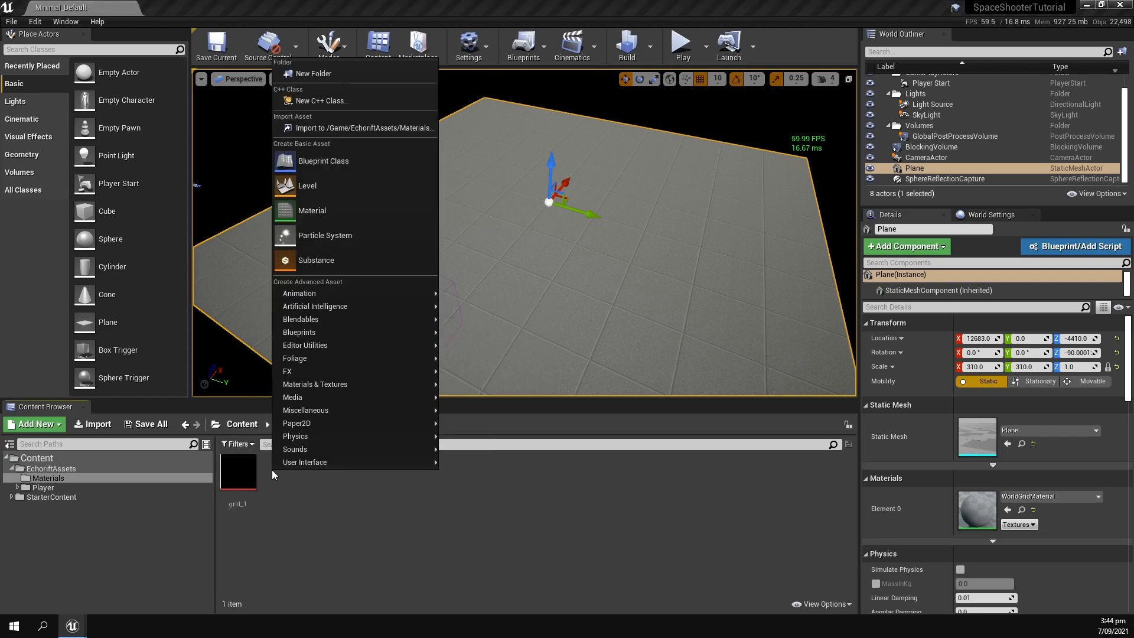
{"action": "left_click", "coordinate": [323, 212]}
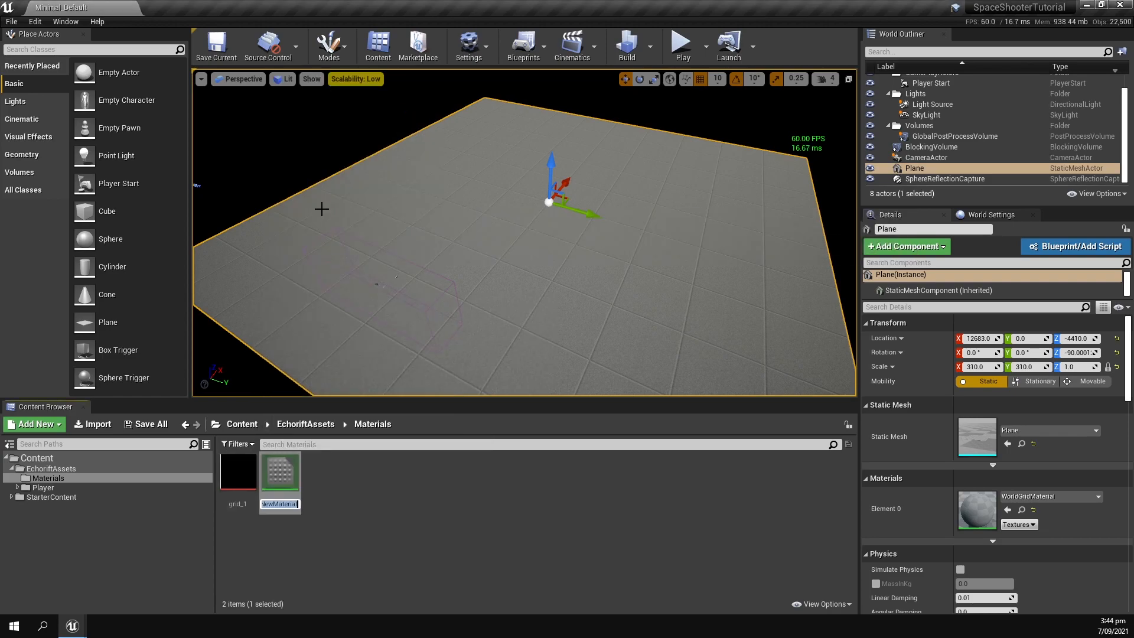
{"action": "type", "text": "Animted_G"}
{"action": "type", "text": "rid"}
{"action": "key", "text": "Return"}
Create a material instance of Animted_Grid with the default name and assign it to the Plane's Element 0 material slot.
{"action": "right_click", "coordinate": [236, 478]}
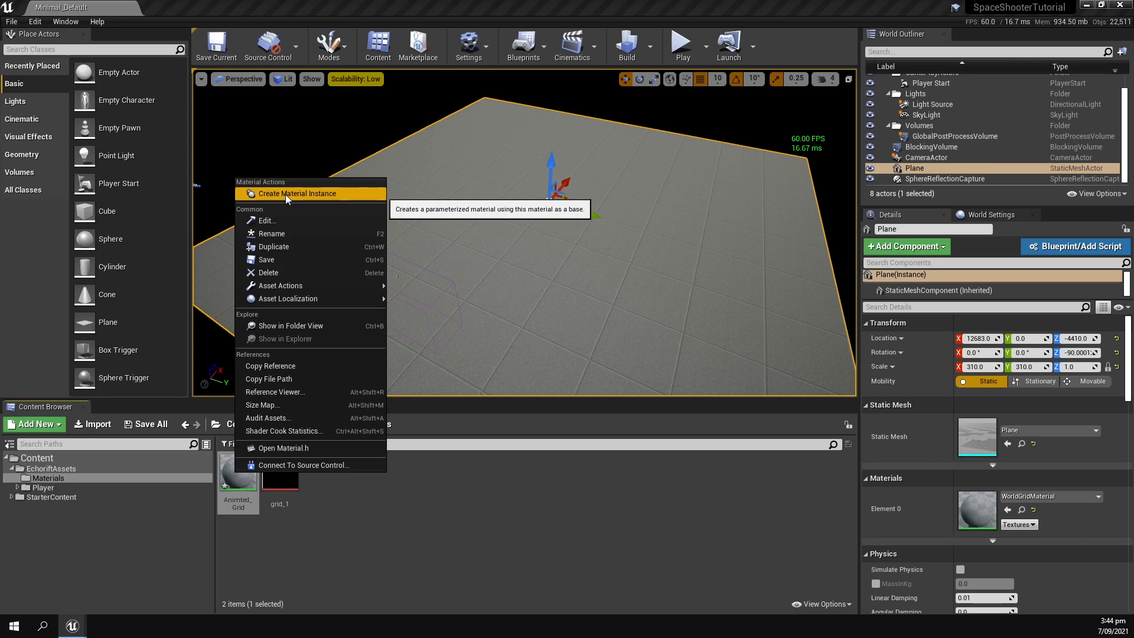
{"action": "left_click", "coordinate": [285, 190]}
{"action": "key", "text": "Return"}
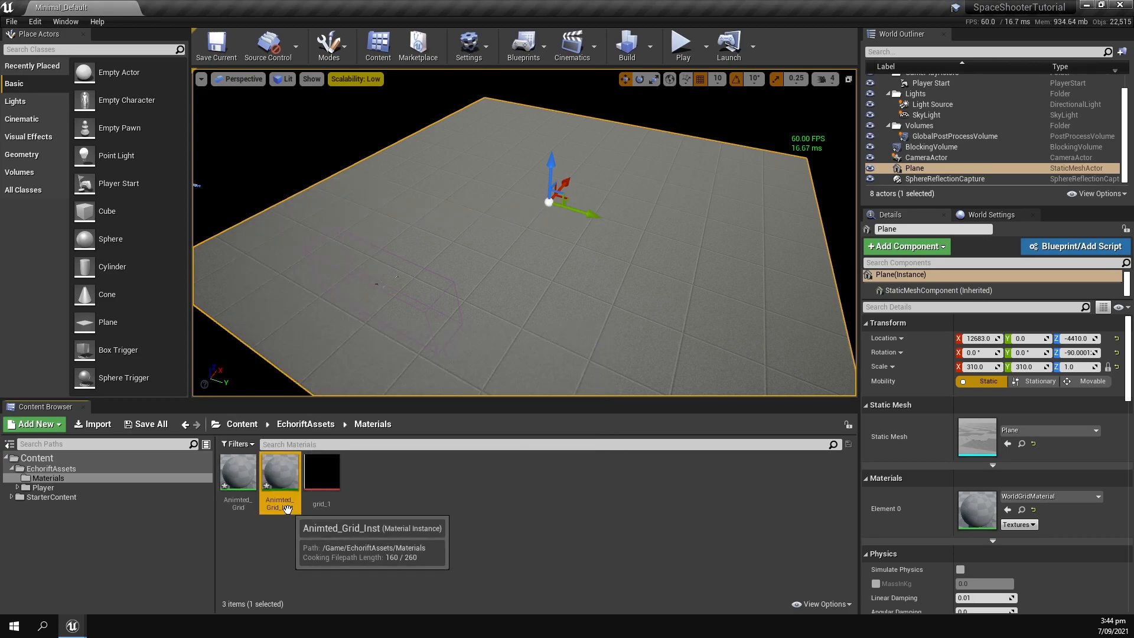
{"action": "left_click", "coordinate": [389, 506]}
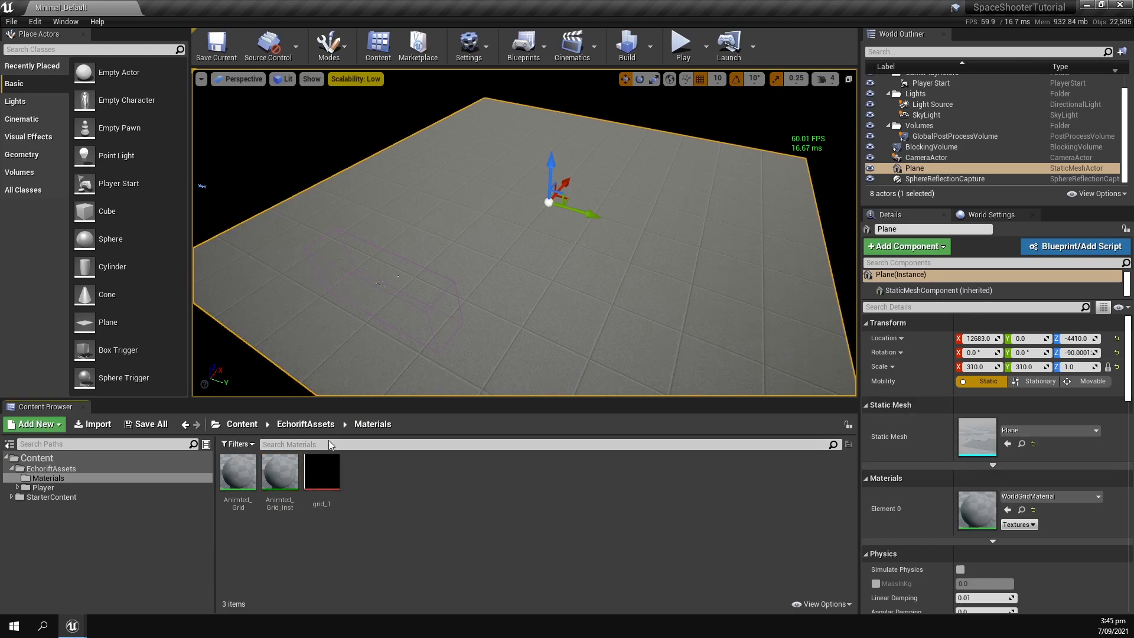
{"action": "left_click_drag", "start_coordinate": [280, 475], "coordinate": [977, 509]}
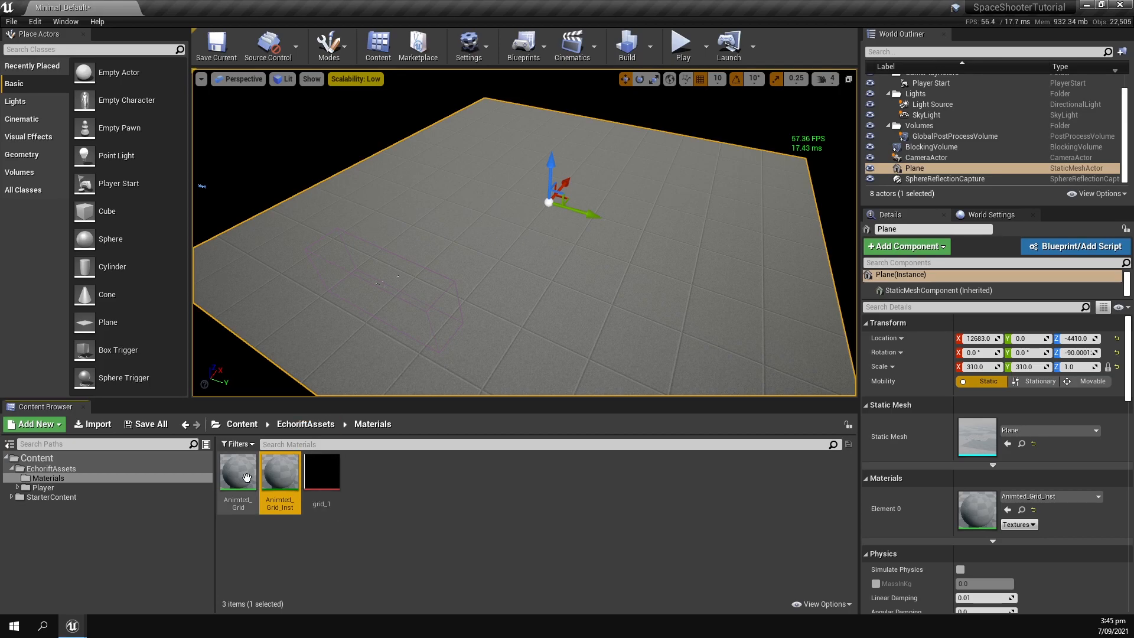
Open the Animted_Grid material and set its blend mode to Translucent and its shading model to Unlit.
{"action": "double_click", "coordinate": [247, 477]}
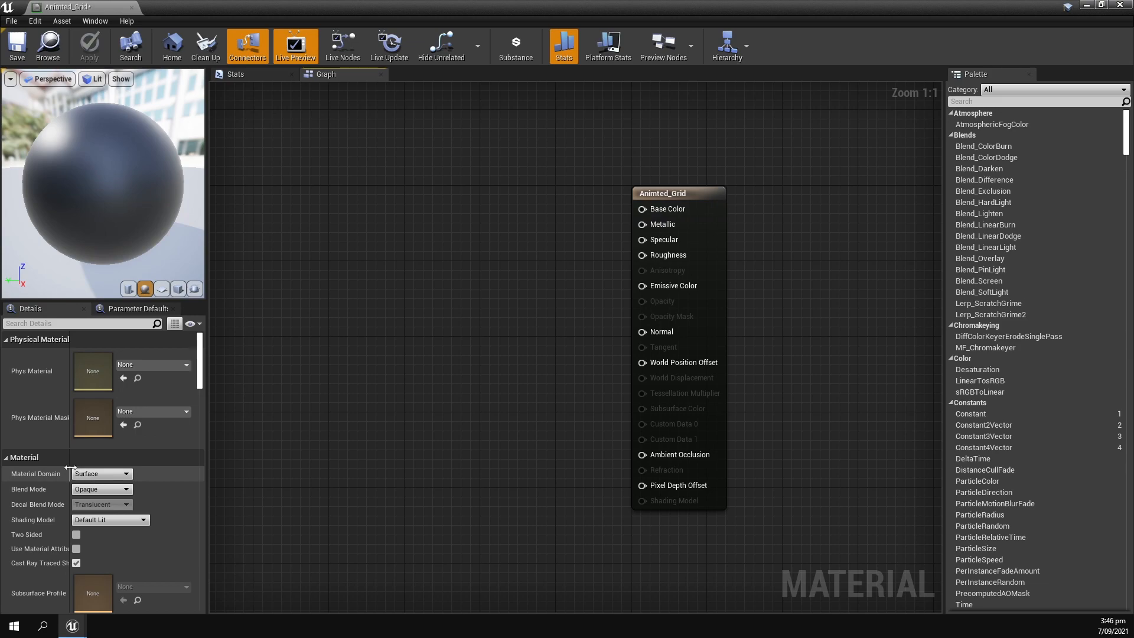
{"action": "left_click", "coordinate": [98, 488]}
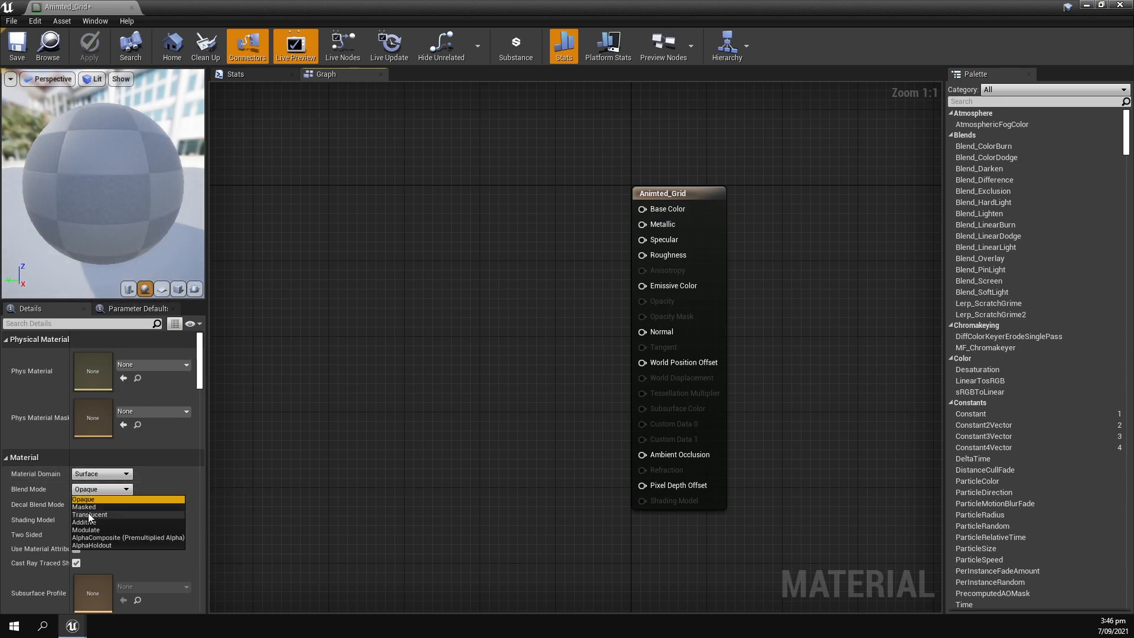
{"action": "left_click", "coordinate": [87, 514]}
{"action": "left_click", "coordinate": [125, 523]}
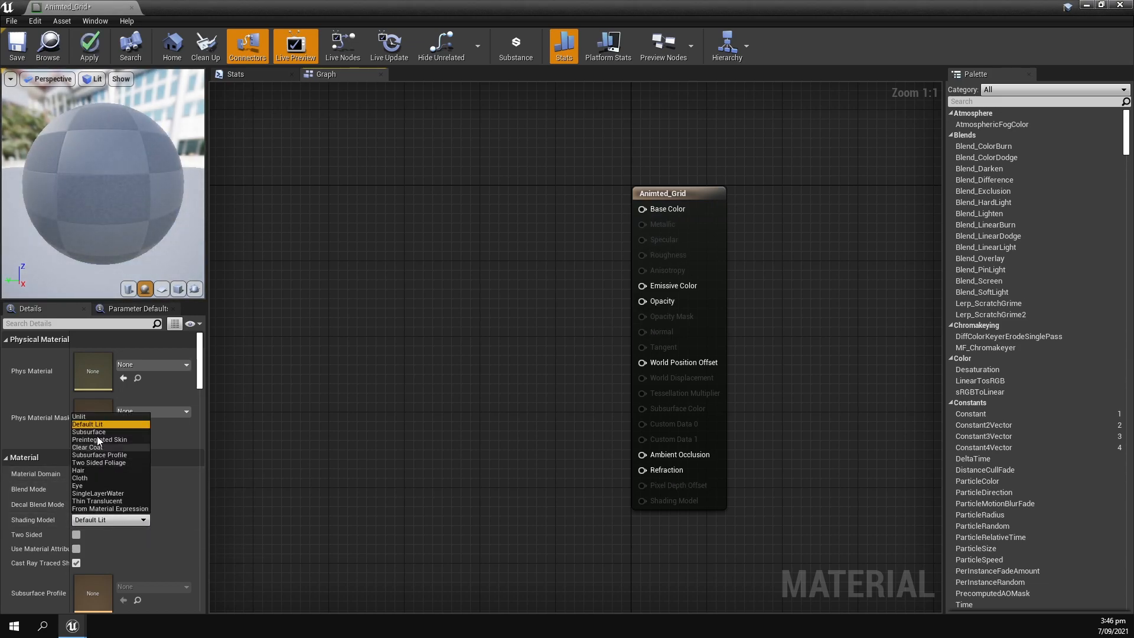
{"action": "left_click", "coordinate": [90, 417]}
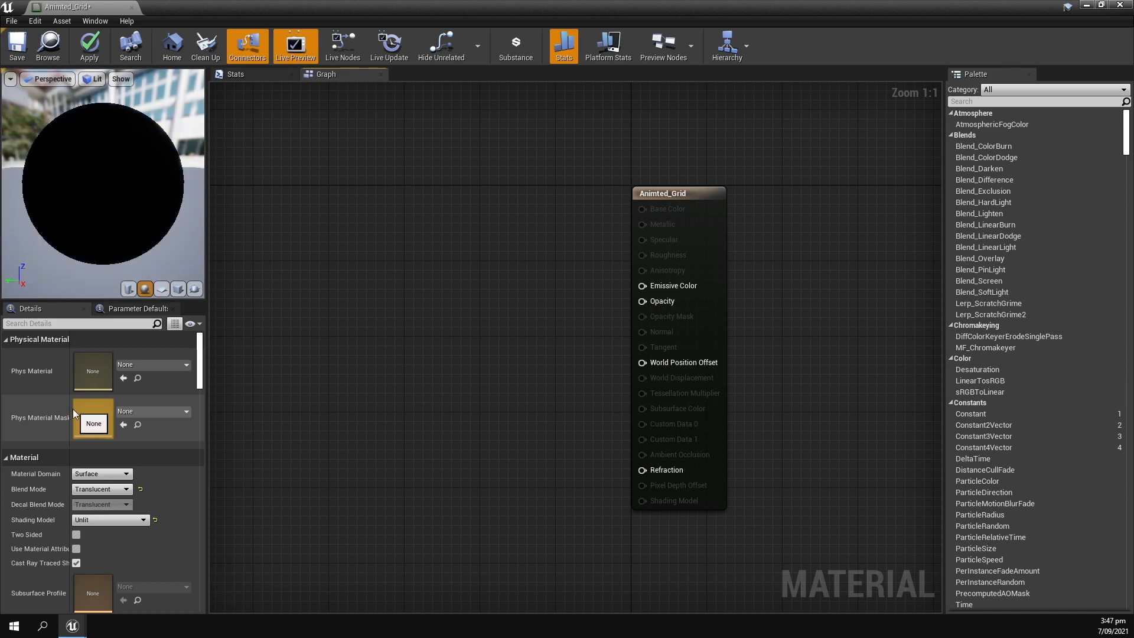
Add a Texture Sample node to the material graph and assign the grid_1 texture to it.
{"action": "right_click_drag", "start_coordinate": [331, 321], "coordinate": [516, 304]}
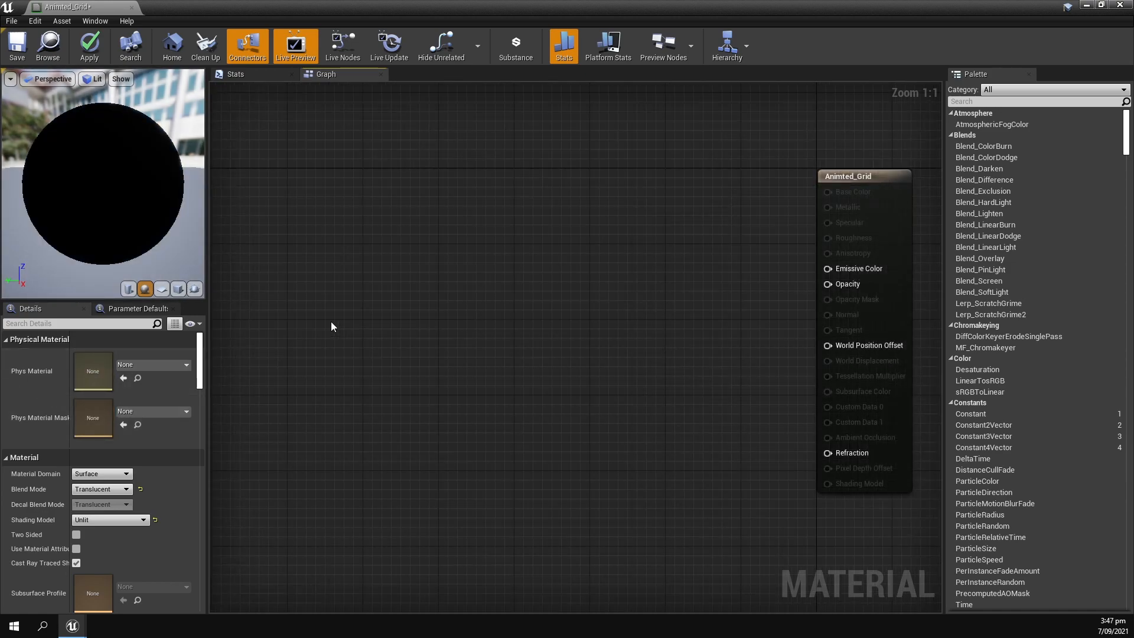
{"action": "left_click", "coordinate": [319, 321]}
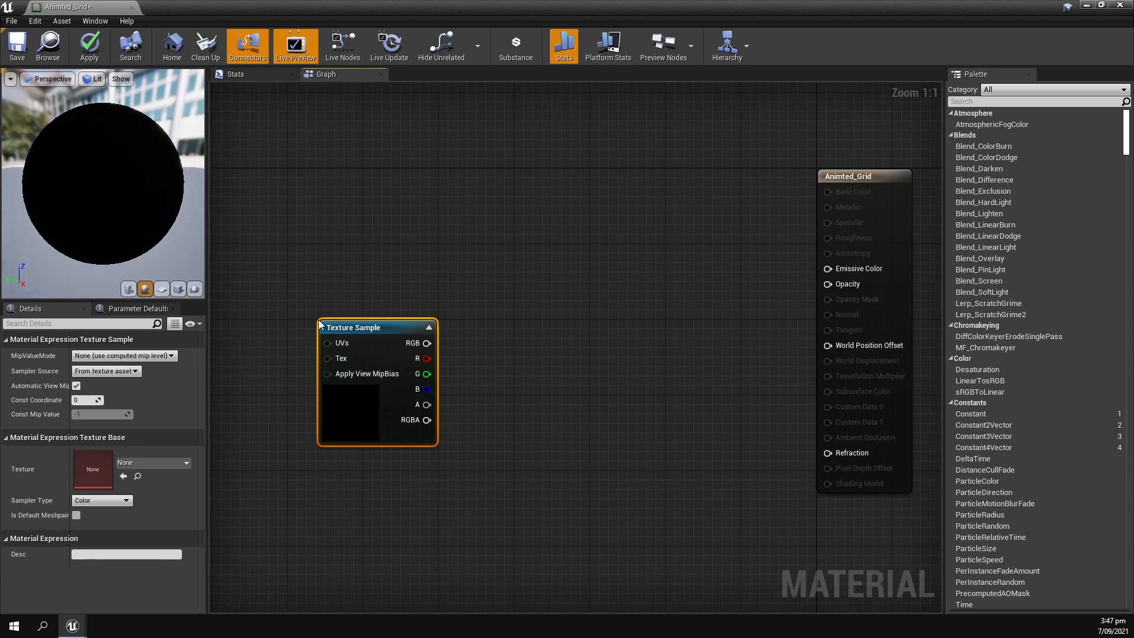
{"action": "left_click_drag", "start_coordinate": [329, 324], "coordinate": [327, 268]}
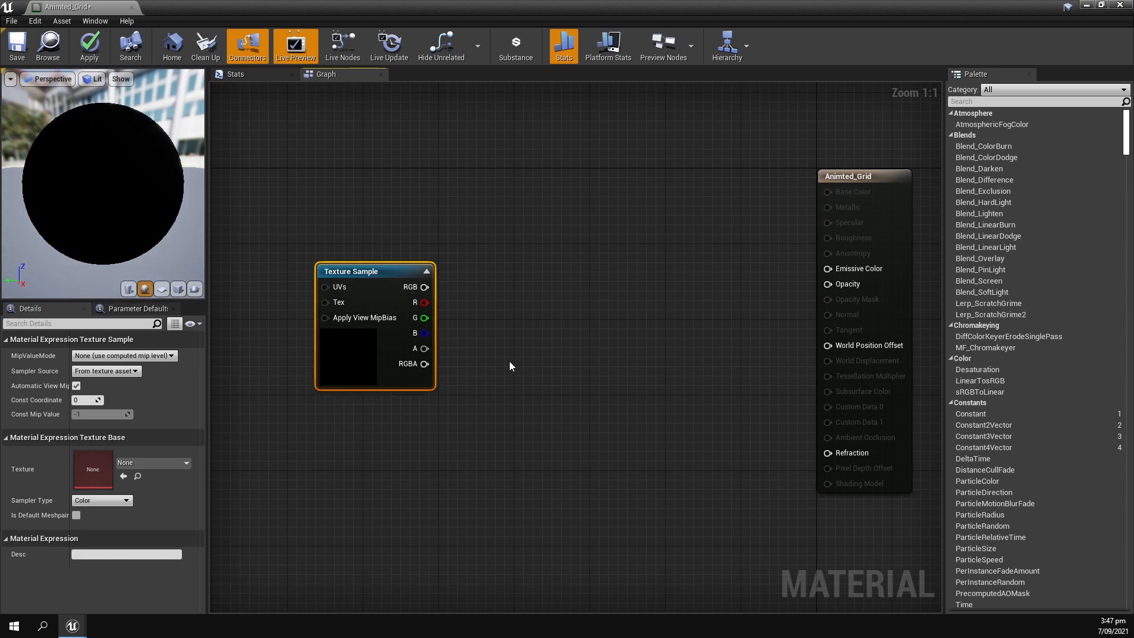
{"action": "left_click", "coordinate": [152, 463]}
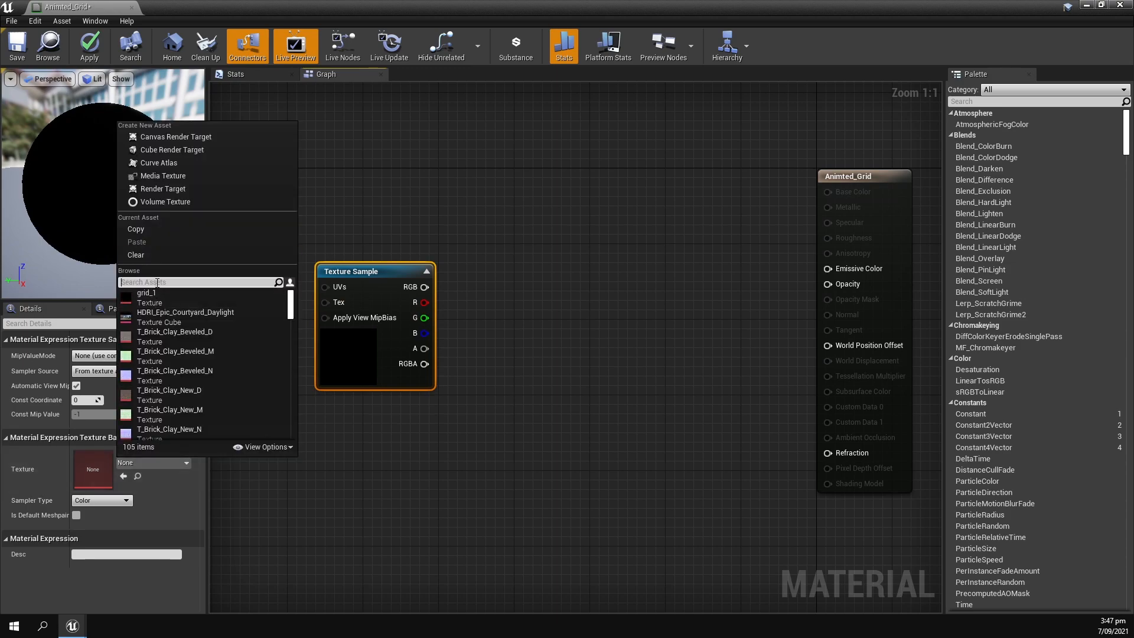
{"action": "type", "text": "grid"}
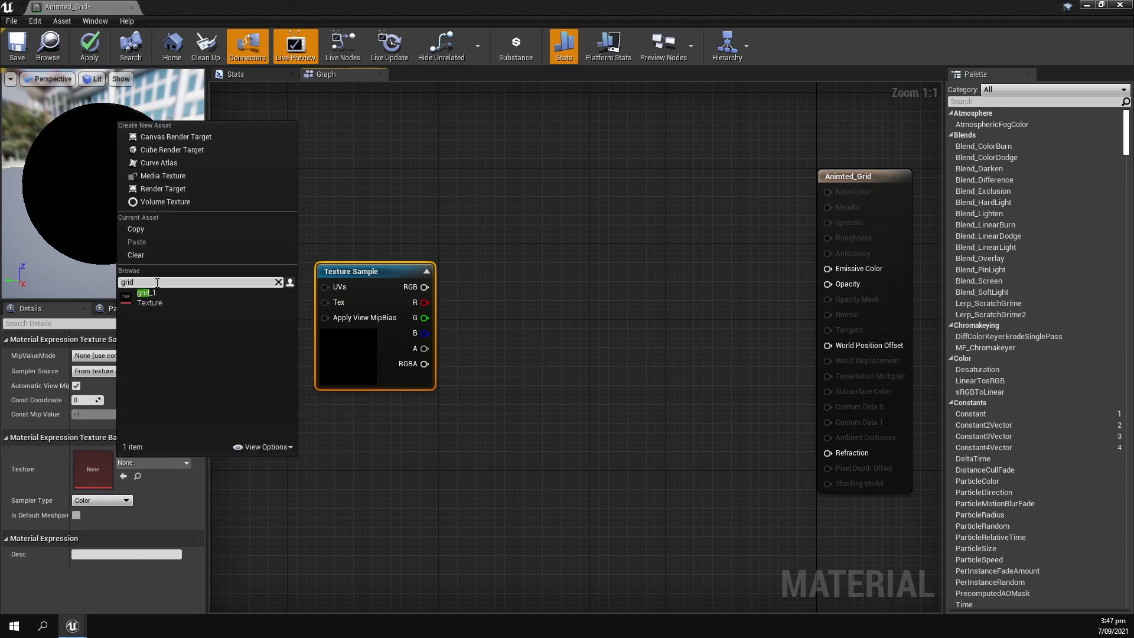
{"action": "left_click", "coordinate": [144, 293]}
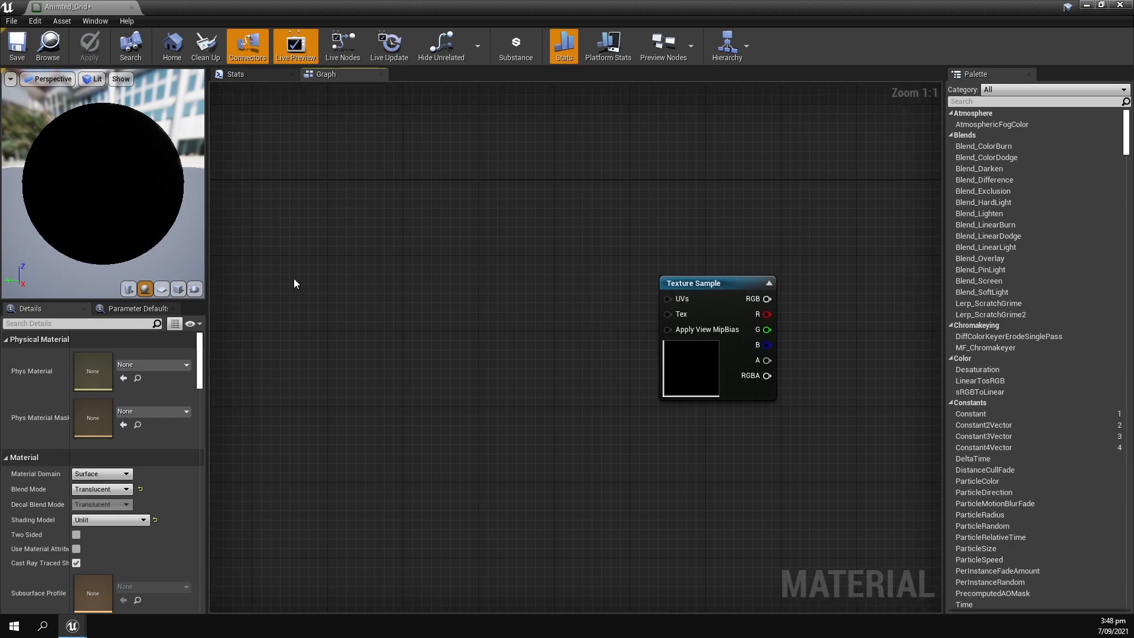
Add a TextureCoordinate node and connect its output to the A input of a new Multiply node.
{"action": "right_click", "coordinate": [296, 282]}
{"action": "type", "text": "texture"}
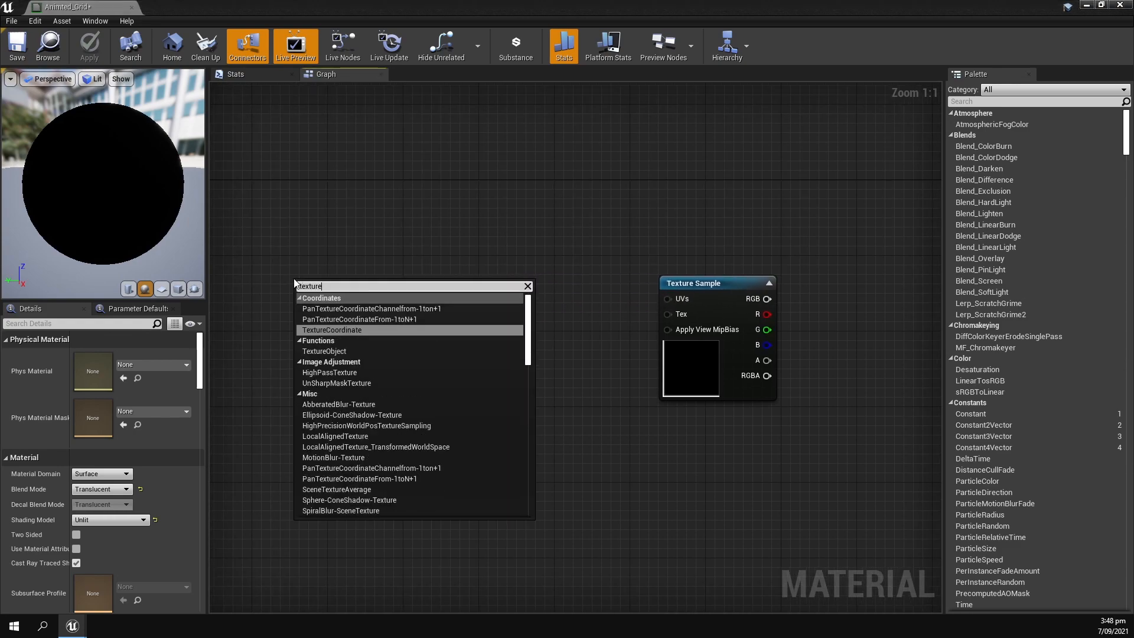
{"action": "left_click", "coordinate": [348, 329]}
{"action": "left_click_drag", "start_coordinate": [331, 285], "coordinate": [429, 362]}
{"action": "left_click", "coordinate": [421, 338]}
{"action": "left_click", "coordinate": [420, 337]}
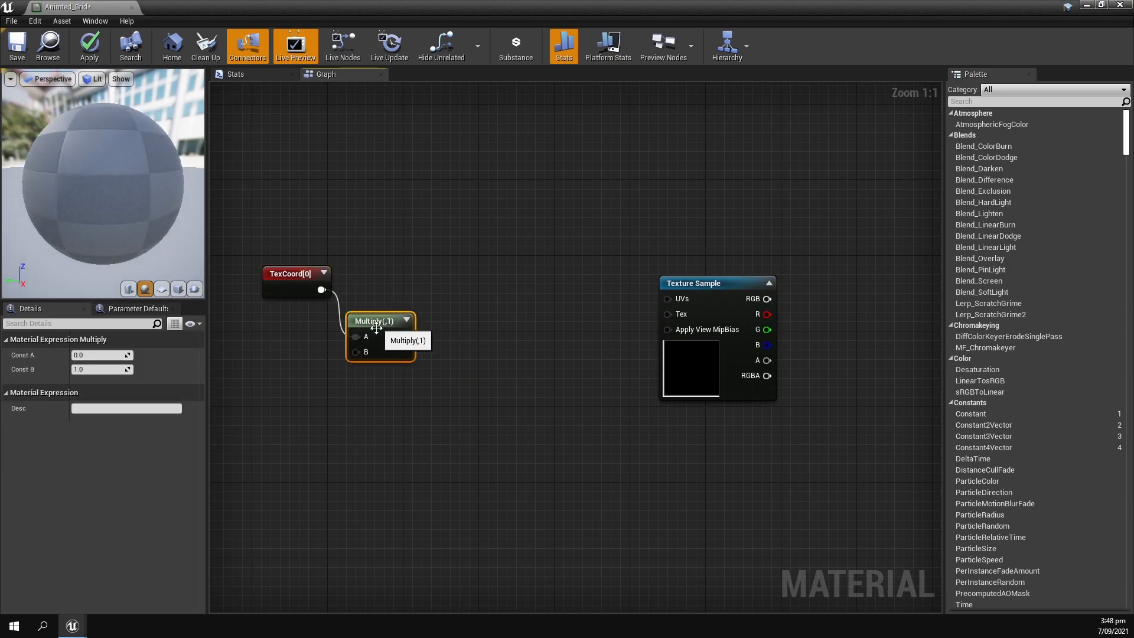
{"action": "left_click", "coordinate": [252, 379]}
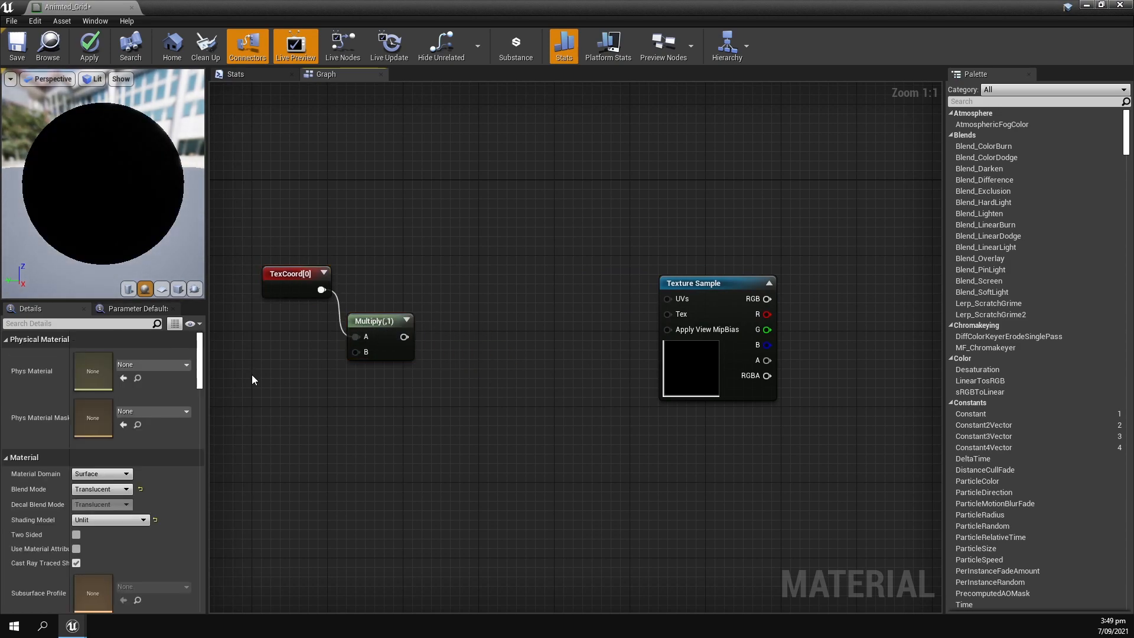
Add a scalar parameter named Grid Size with default value 16 and connect it to the Multiply node's B input.
{"action": "left_click", "coordinate": [296, 392]}
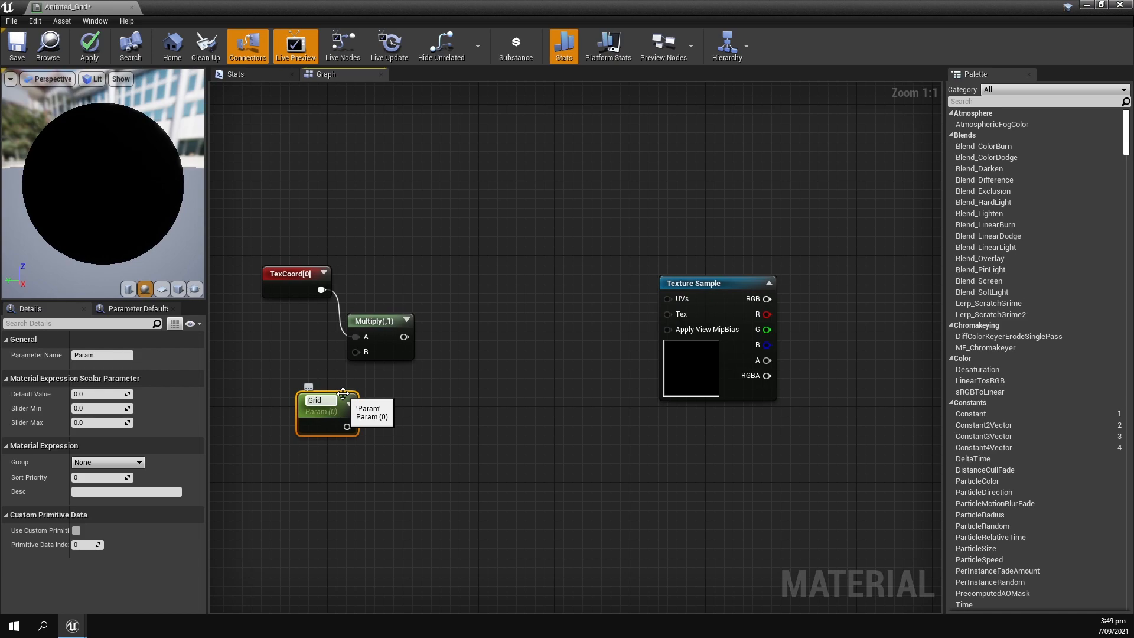
{"action": "type", "text": "Grid Size"}
{"action": "key", "text": "Return"}
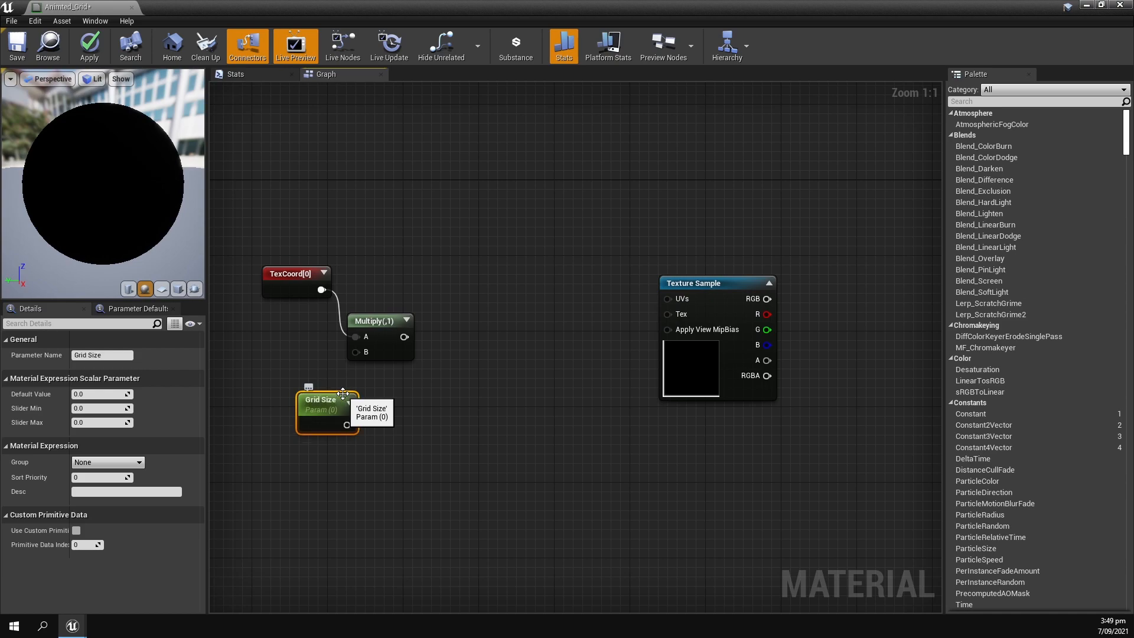
{"action": "left_click_drag", "start_coordinate": [348, 424], "coordinate": [355, 352]}
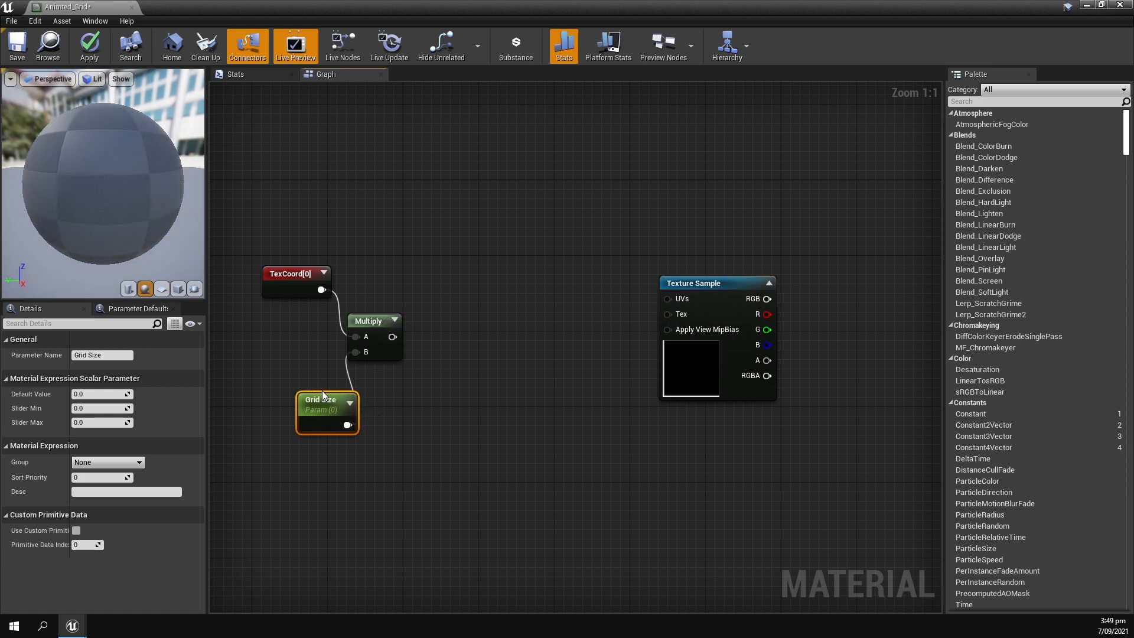
{"action": "left_click_drag", "start_coordinate": [319, 398], "coordinate": [302, 384]}
{"action": "left_click", "coordinate": [105, 395]}
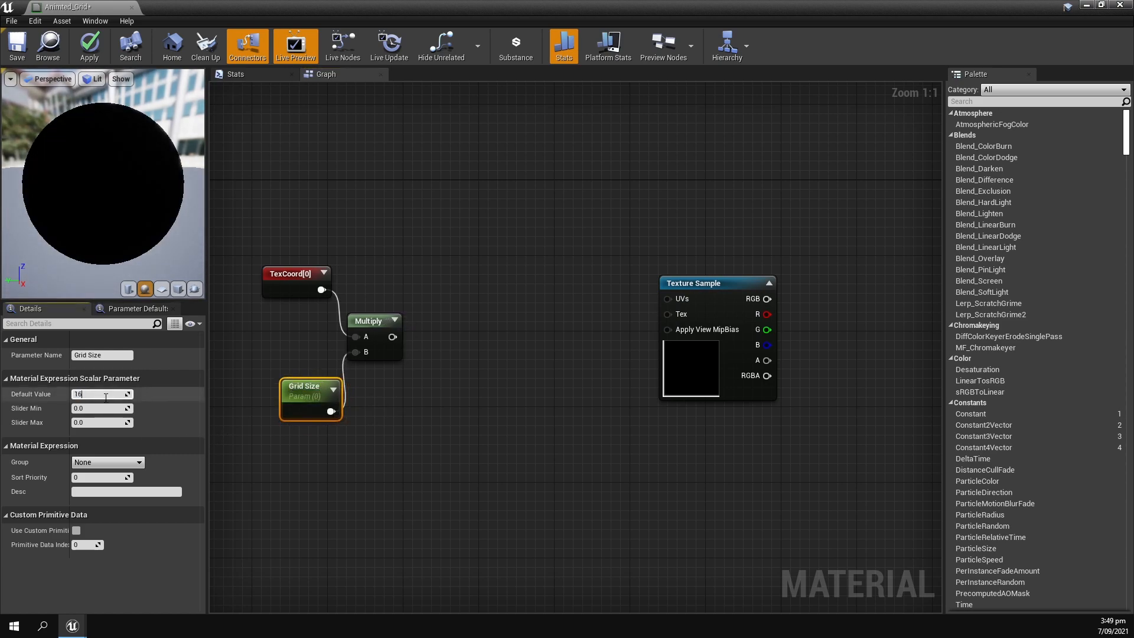
{"action": "key", "text": "Return"}
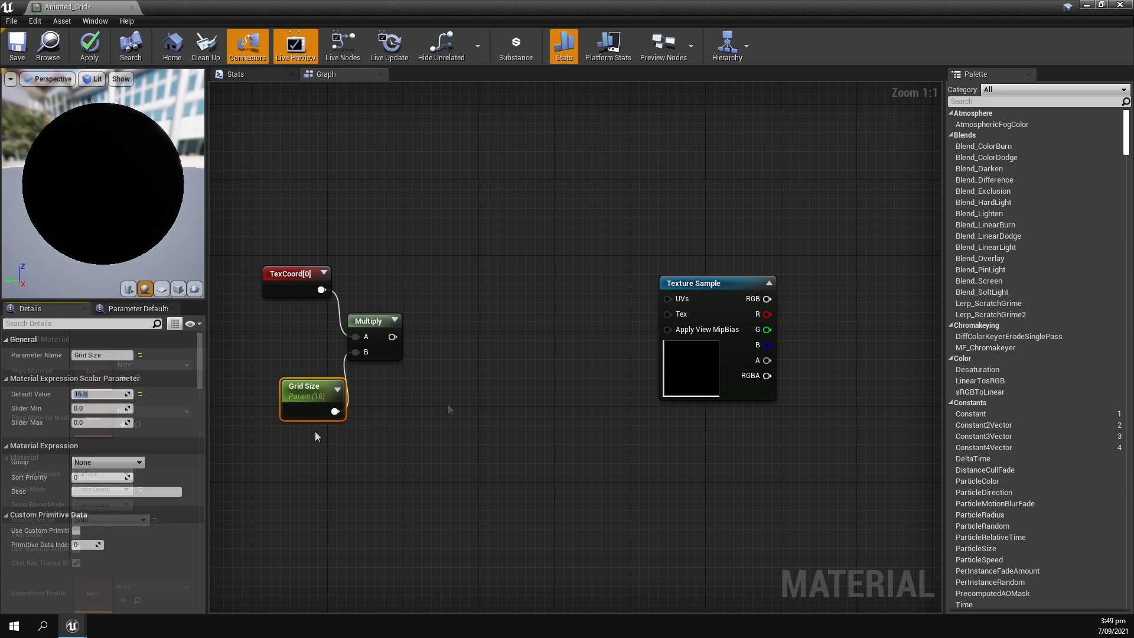
{"action": "left_click", "coordinate": [319, 431]}
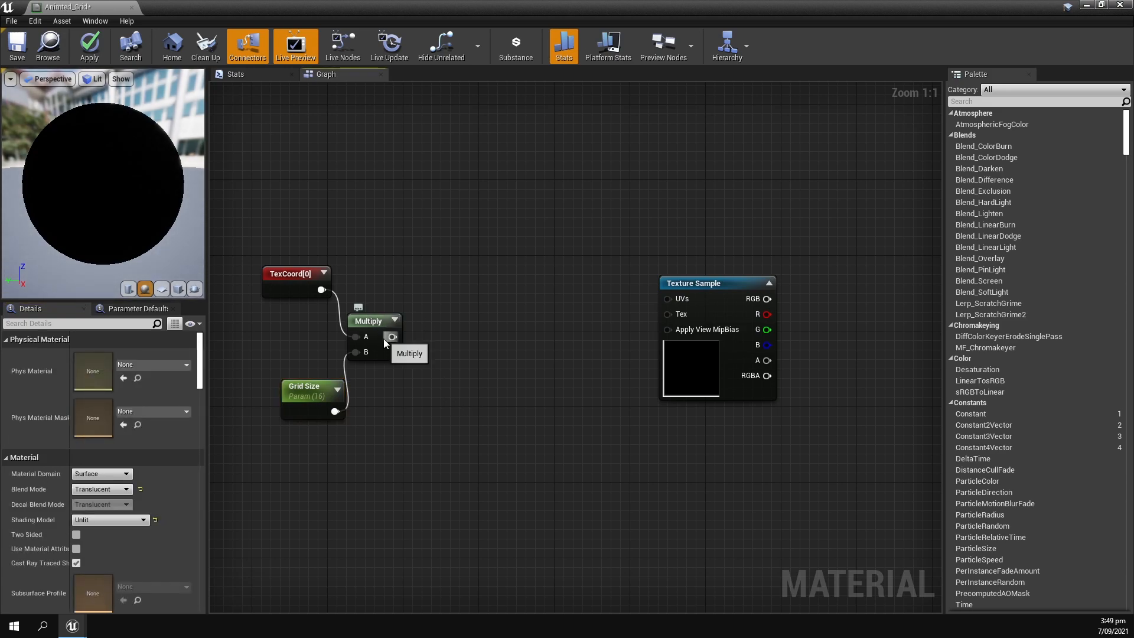
Add a Panner node with the Multiply output as its Coordinate and connect a new Time node to its Time input.
{"action": "left_click_drag", "start_coordinate": [393, 337], "coordinate": [519, 325]}
{"action": "type", "text": "panner"}
{"action": "left_click", "coordinate": [481, 365]}
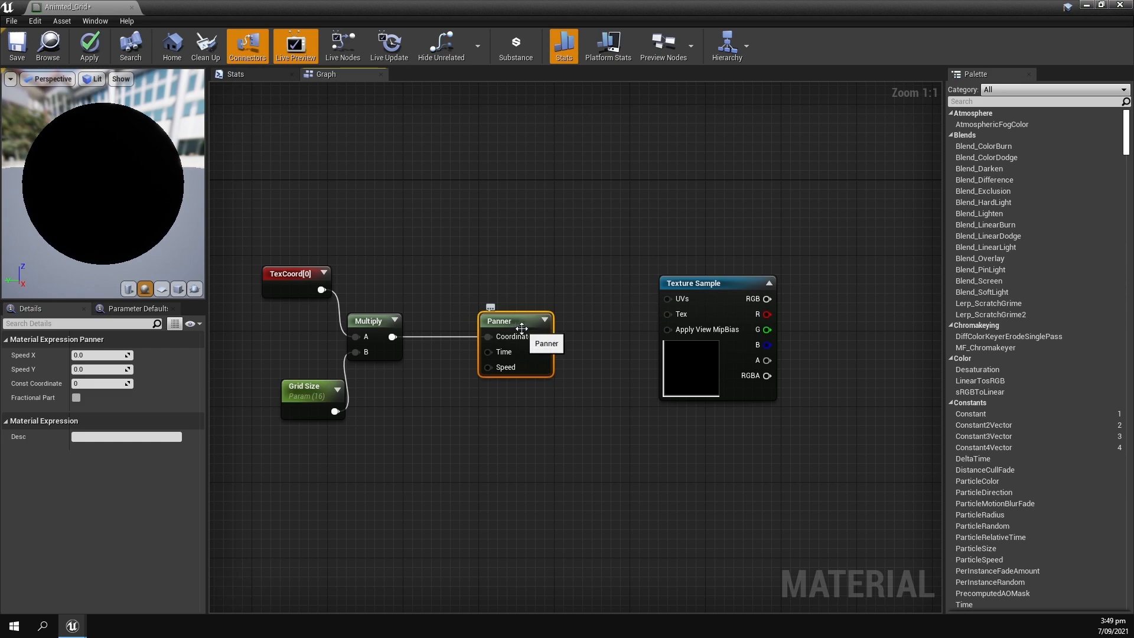
{"action": "right_click", "coordinate": [399, 282]}
{"action": "type", "text": "time"}
{"action": "left_click", "coordinate": [448, 326]}
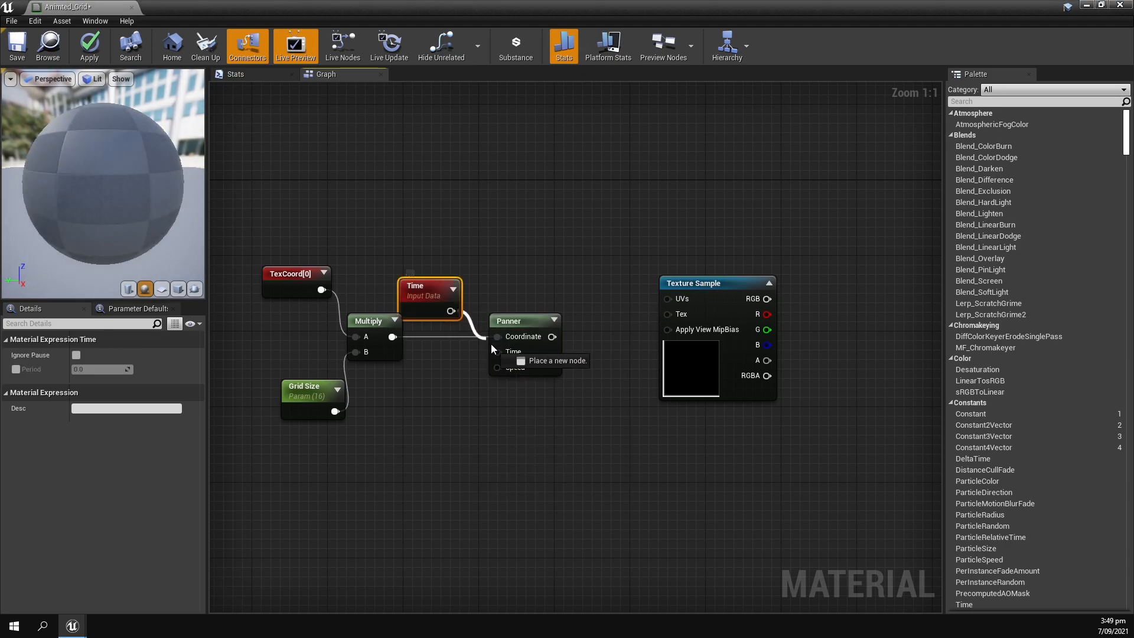
{"action": "left_click_drag", "start_coordinate": [509, 328], "coordinate": [518, 330]}
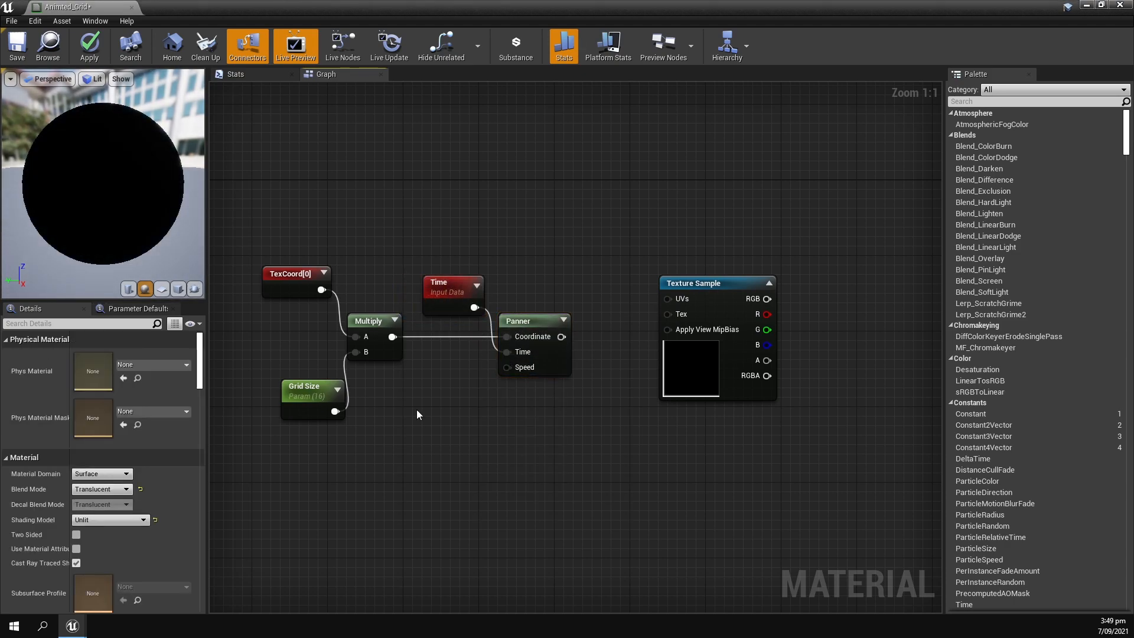
Add a vector parameter named Panner Speed and connect it to the Panner node's Speed input.
{"action": "right_click", "coordinate": [434, 392]}
{"action": "type", "text": "vecn"}
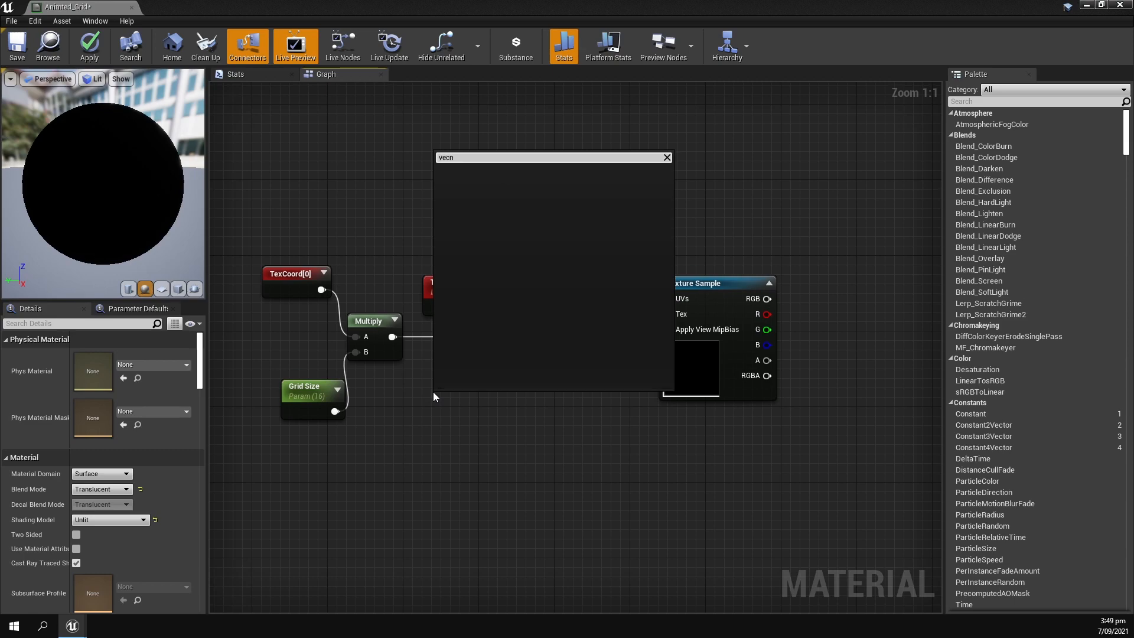
{"action": "key", "text": "BackSpace"}
{"action": "type", "text": "tor"}
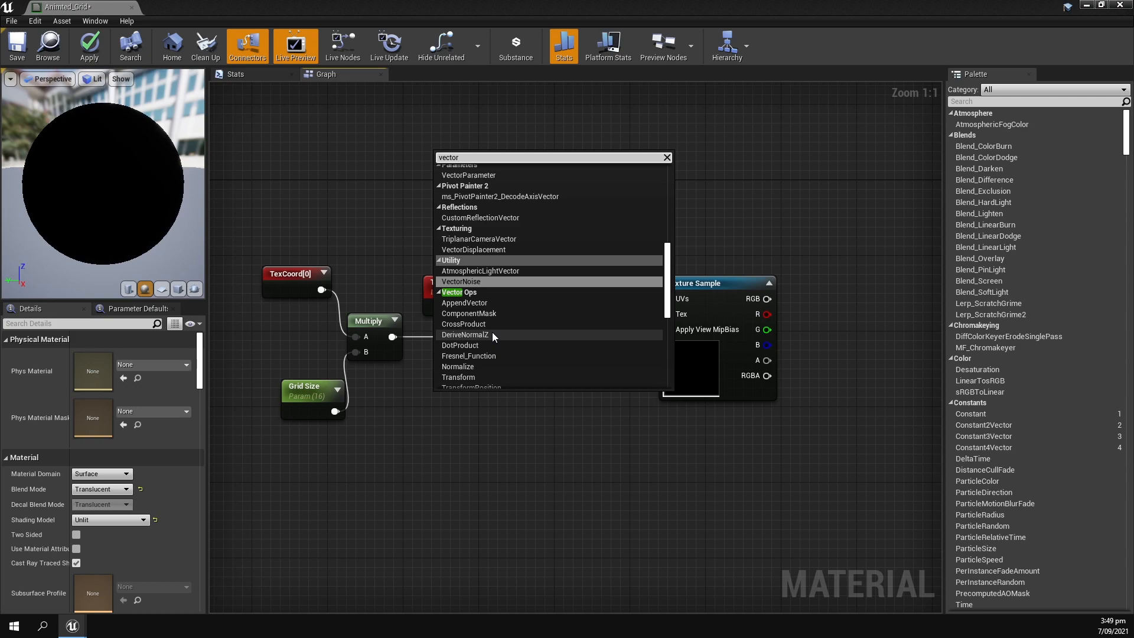
{"action": "type", "text": "p"}
{"action": "left_click", "coordinate": [479, 182]}
{"action": "type", "text": "Panner Speed"}
{"action": "key", "text": "Return"}
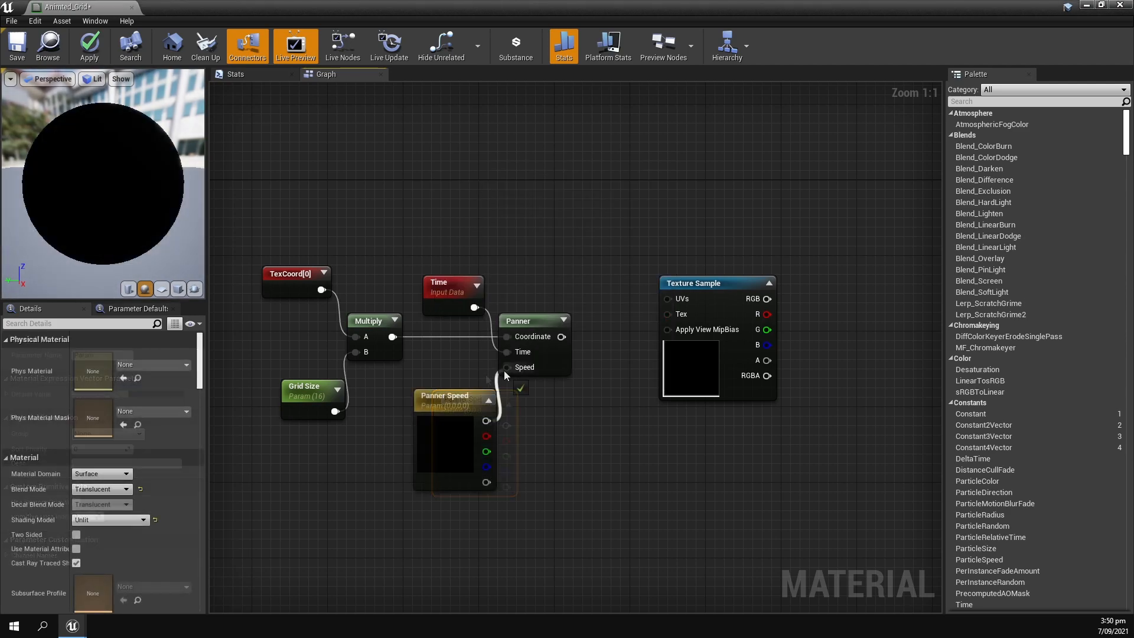
Set the green component of the Panner Speed parameter to 1.
{"action": "double_click", "coordinate": [458, 402]}
{"action": "left_click_drag", "start_coordinate": [542, 307], "coordinate": [692, 197]}
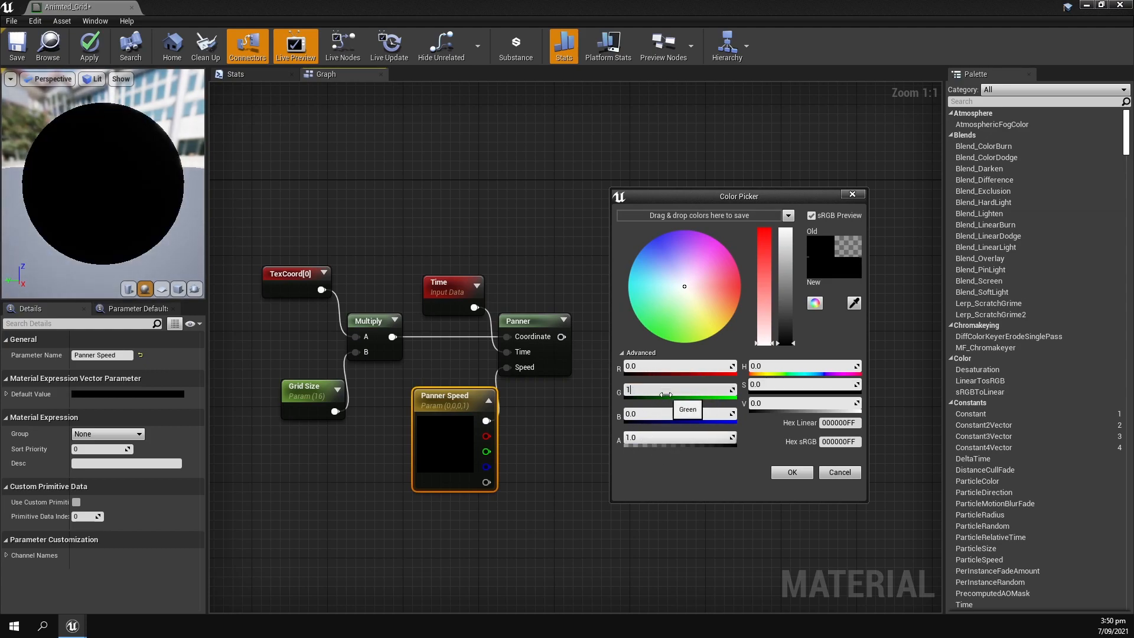
{"action": "type", "text": "1"}
{"action": "key", "text": "Return"}
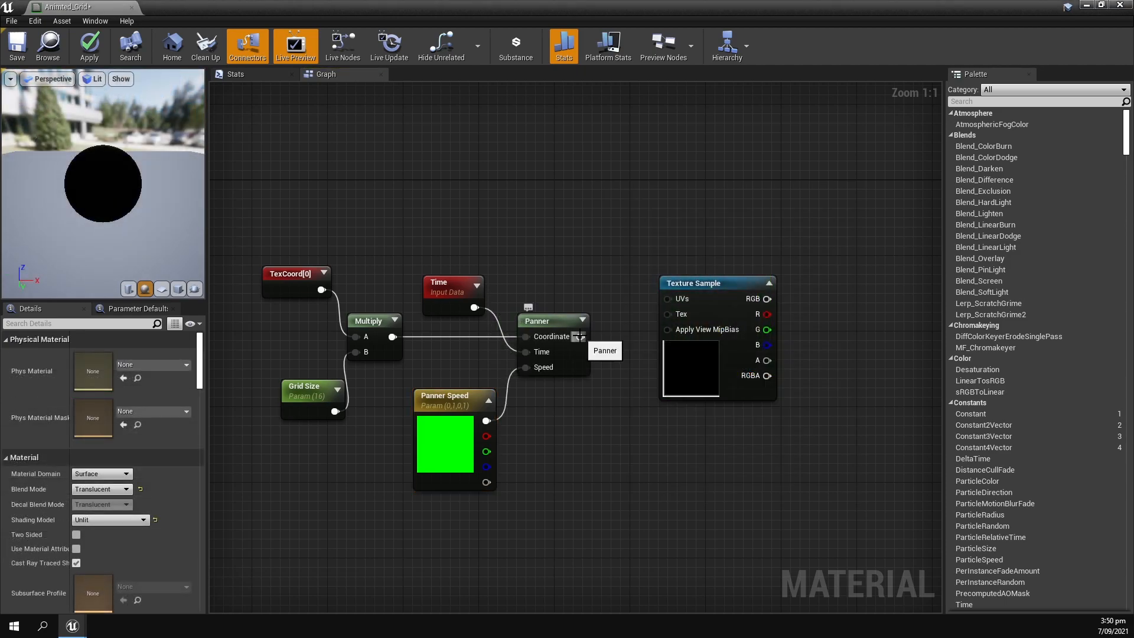
Connect the Panner output to the Texture Sample's UVs and the sample's RGB output to the material's Opacity.
{"action": "left_click_drag", "start_coordinate": [578, 337], "coordinate": [668, 299]}
{"action": "left_click_drag", "start_coordinate": [274, 221], "coordinate": [596, 499]}
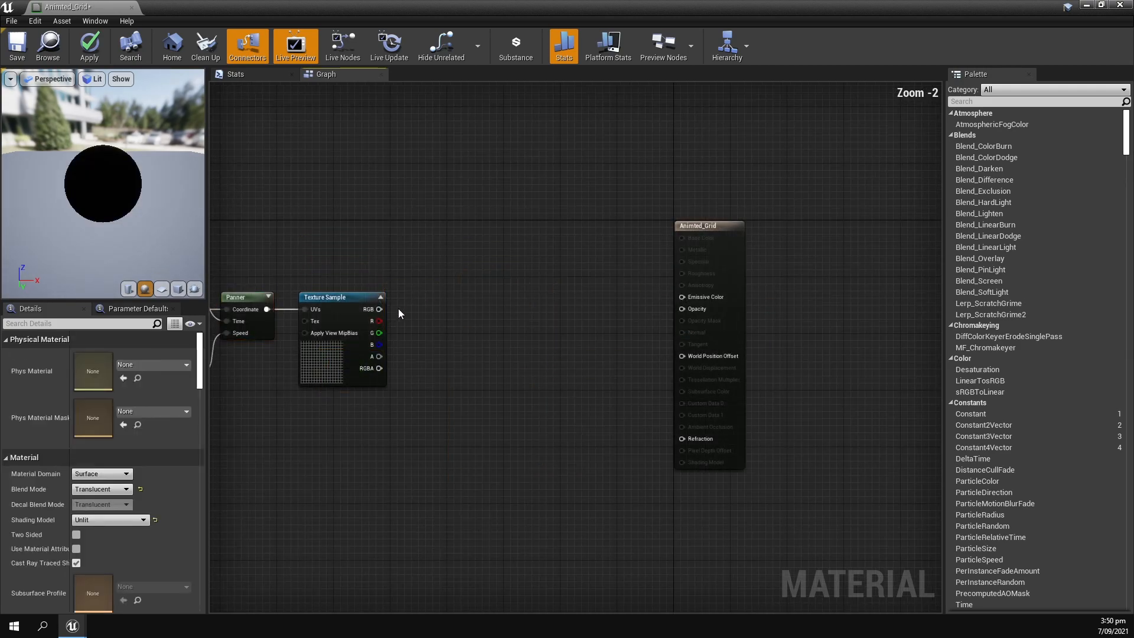
{"action": "left_click_drag", "start_coordinate": [379, 310], "coordinate": [681, 310]}
{"action": "left_click_drag", "start_coordinate": [714, 243], "coordinate": [494, 246]}
{"action": "right_click_drag", "start_coordinate": [405, 262], "coordinate": [565, 271]}
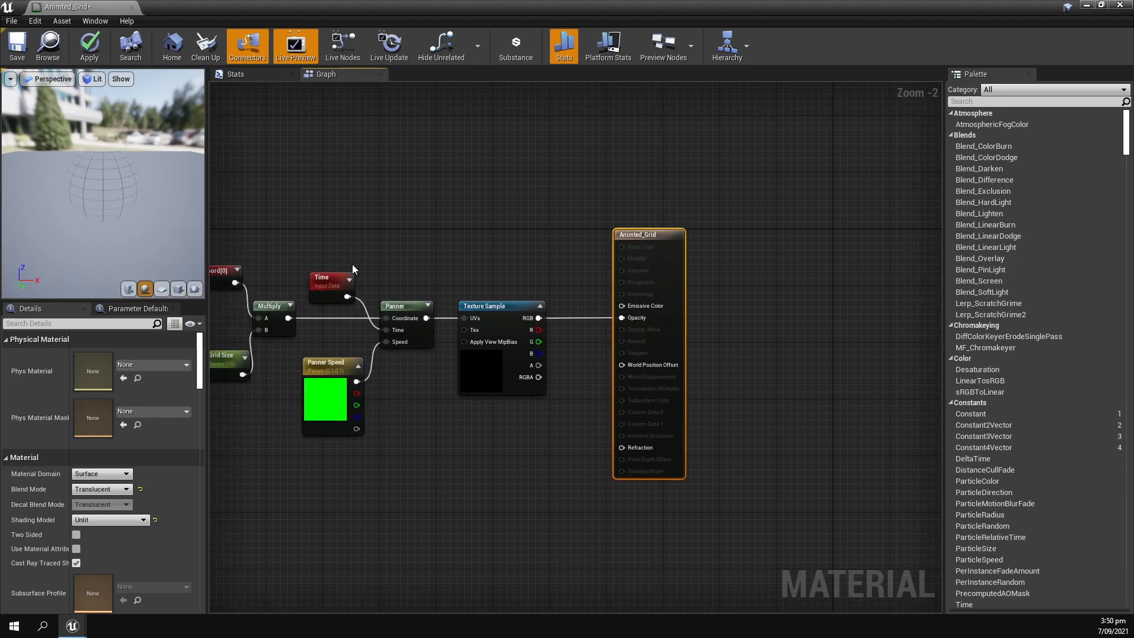
{"action": "right_click_drag", "start_coordinate": [353, 266], "coordinate": [478, 279]}
{"action": "key", "text": "ctrl+a"}
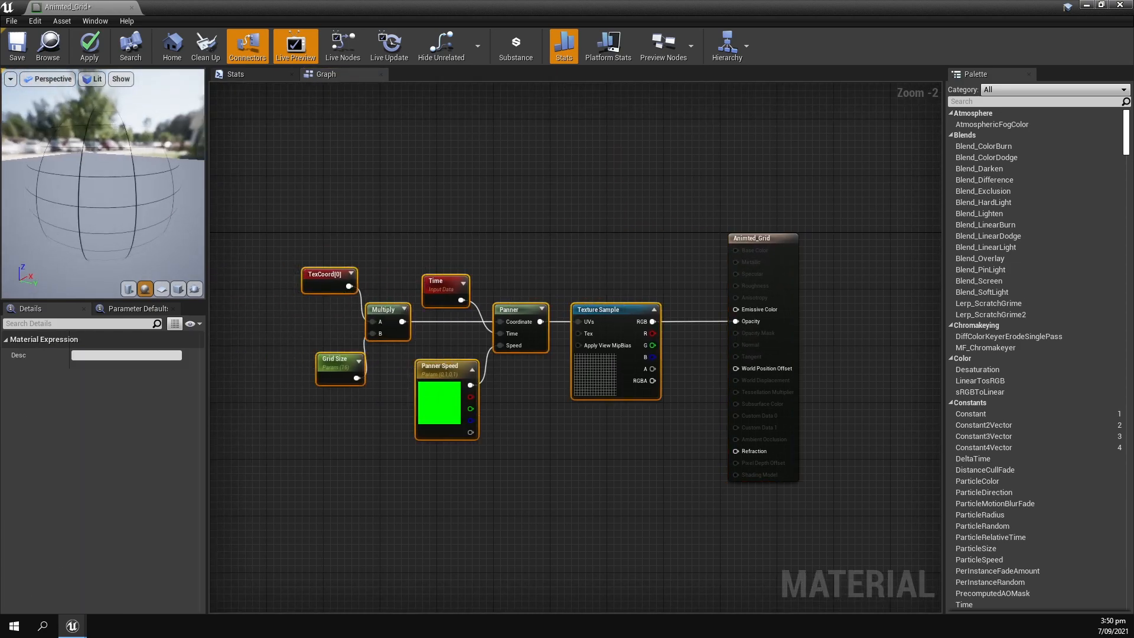
Inspect the grid on the preview sphere from several angles and cancel the pending autosave.
{"action": "left_click_drag", "start_coordinate": [87, 180], "coordinate": [166, 192]}
{"action": "left_click_drag", "start_coordinate": [93, 179], "coordinate": [130, 180]}
{"action": "right_click_drag", "start_coordinate": [118, 181], "coordinate": [118, 219]}
{"action": "right_click_drag", "start_coordinate": [118, 218], "coordinate": [118, 183]}
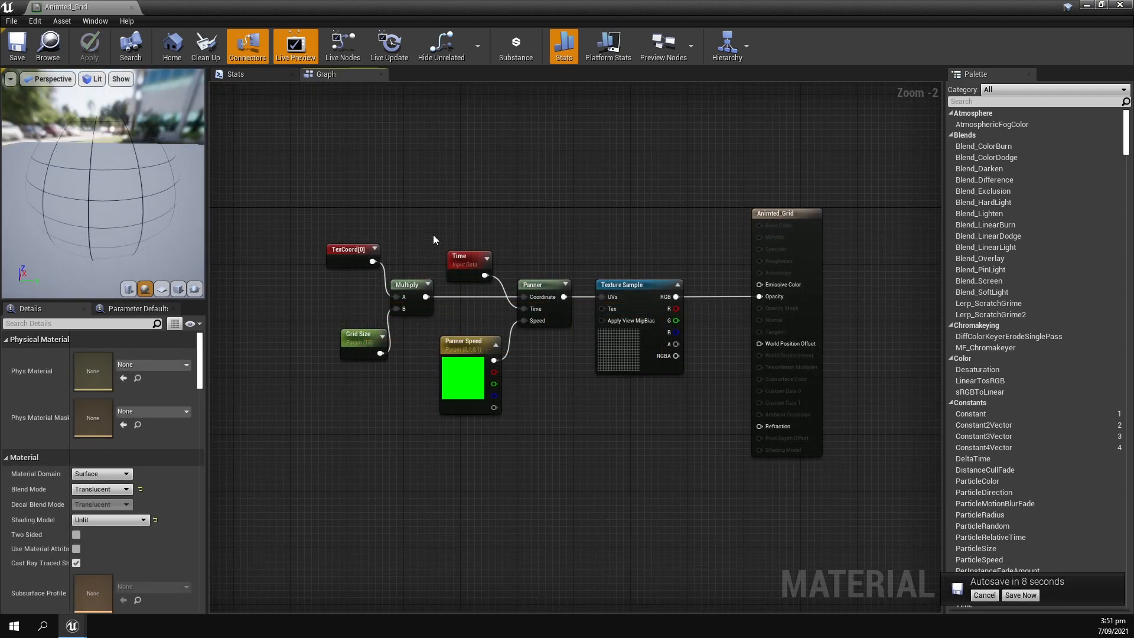
{"action": "left_click", "coordinate": [984, 595]}
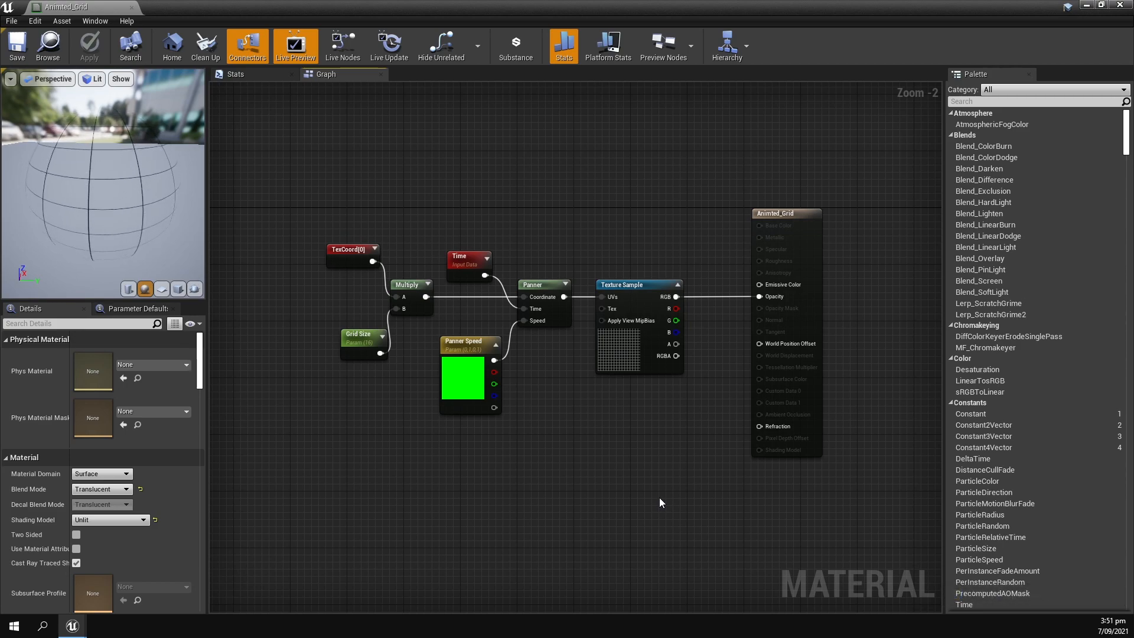
Disconnect the Texture Sample from Opacity and connect its R output to the A input of a new Multiply node.
{"action": "left_click", "coordinate": [676, 296], "text": "alt"}
{"action": "left_click_drag", "start_coordinate": [296, 189], "coordinate": [458, 343]}
{"action": "left_click_drag", "start_coordinate": [368, 289], "coordinate": [469, 294]}
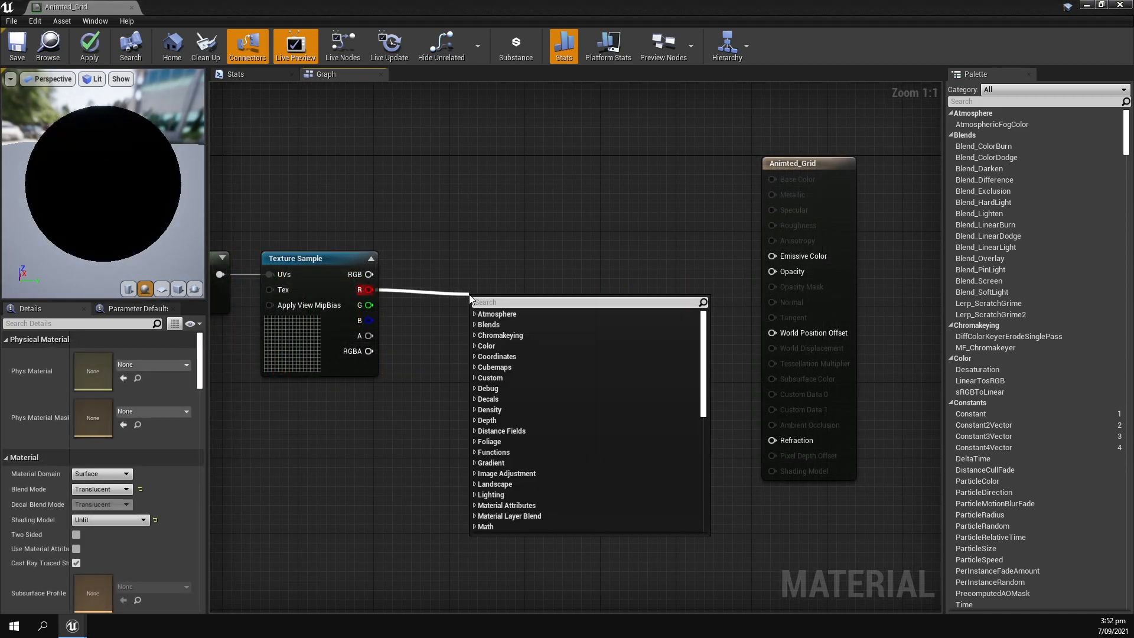
{"action": "left_click", "coordinate": [442, 278]}
{"action": "key", "text": "m"}
{"action": "left_click", "coordinate": [473, 280]}
{"action": "left_click_drag", "start_coordinate": [368, 293], "coordinate": [522, 319]}
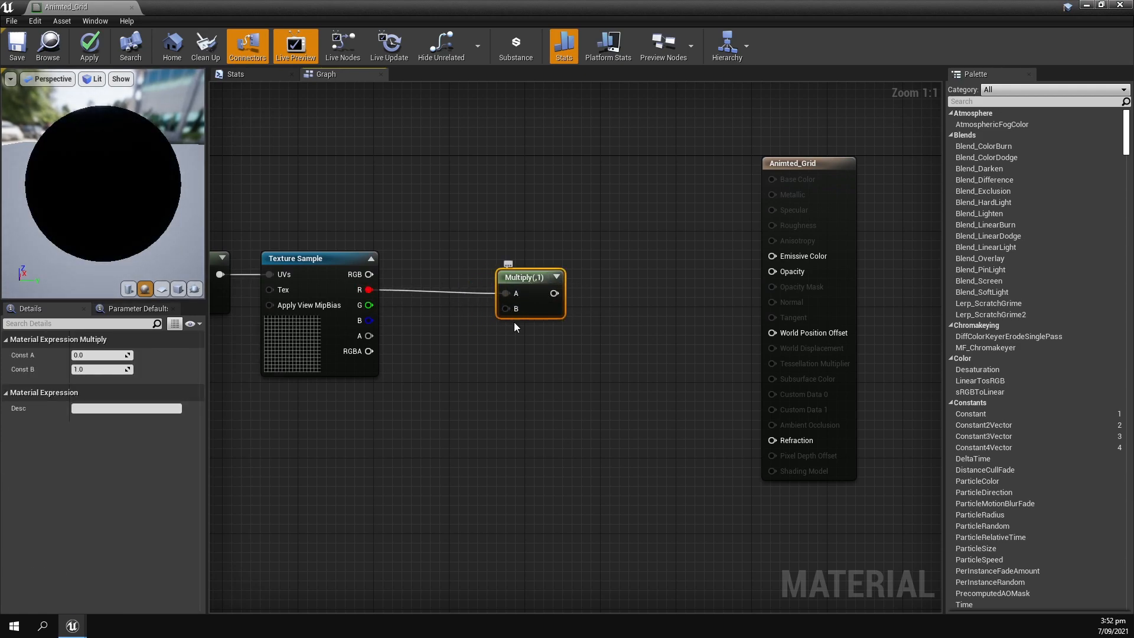
Add a vector parameter named Grid Colour below the new Multiply node and connect it to the B input.
{"action": "right_click", "coordinate": [467, 349]}
{"action": "type", "text": "vector pa"}
{"action": "key", "text": "Return"}
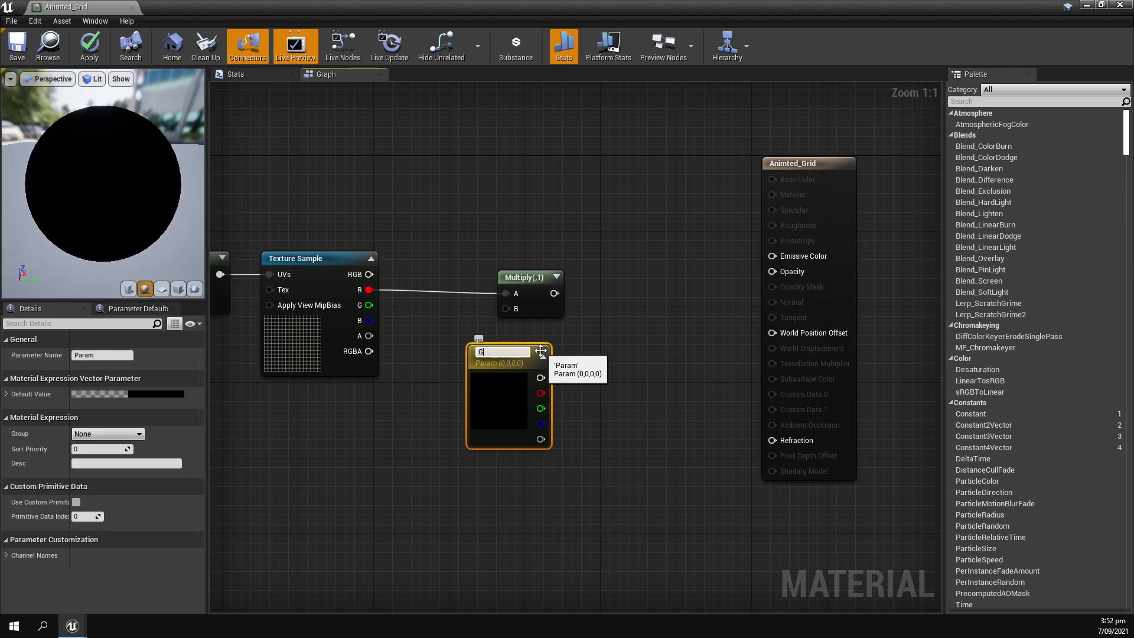
{"action": "type", "text": "Grid Colour"}
{"action": "key", "text": "Return"}
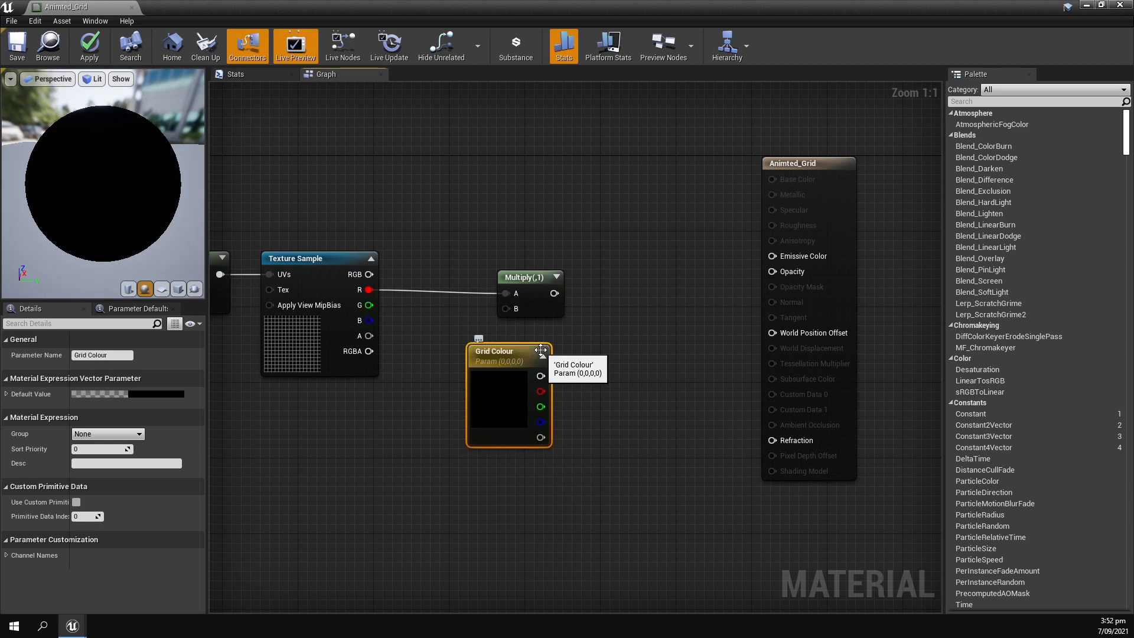
{"action": "left_click_drag", "start_coordinate": [552, 360], "coordinate": [506, 308]}
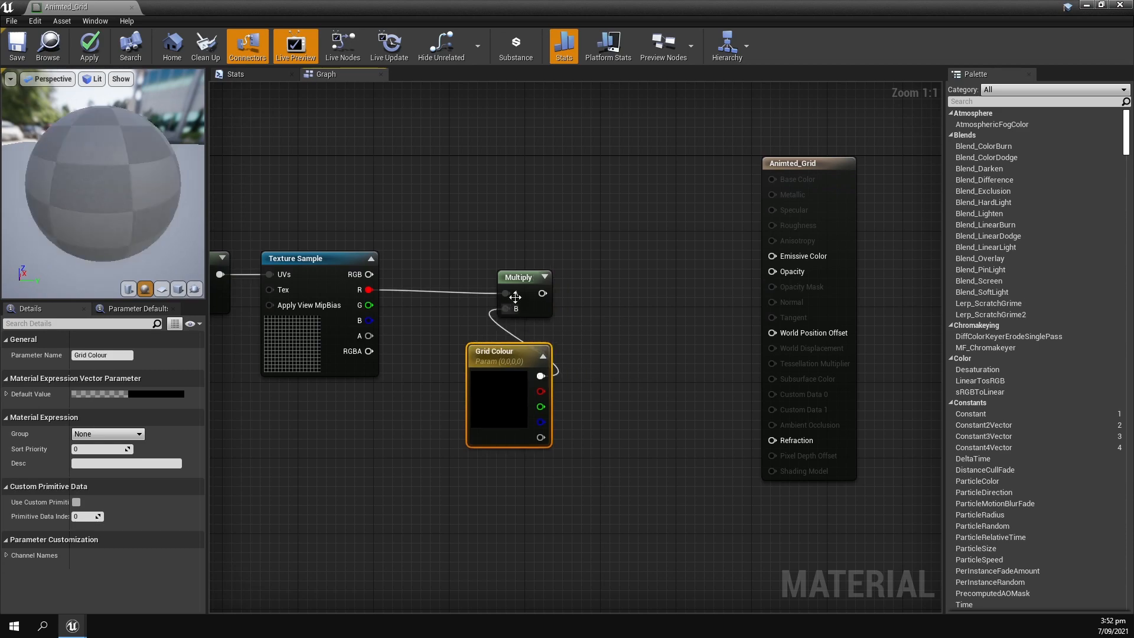
{"action": "left_click_drag", "start_coordinate": [507, 354], "coordinate": [508, 336]}
Set the Grid Colour parameter to a light blue with R 0.46875, G 0.945732, B 1.0 and A 1.0.
{"action": "double_click", "coordinate": [472, 385]}
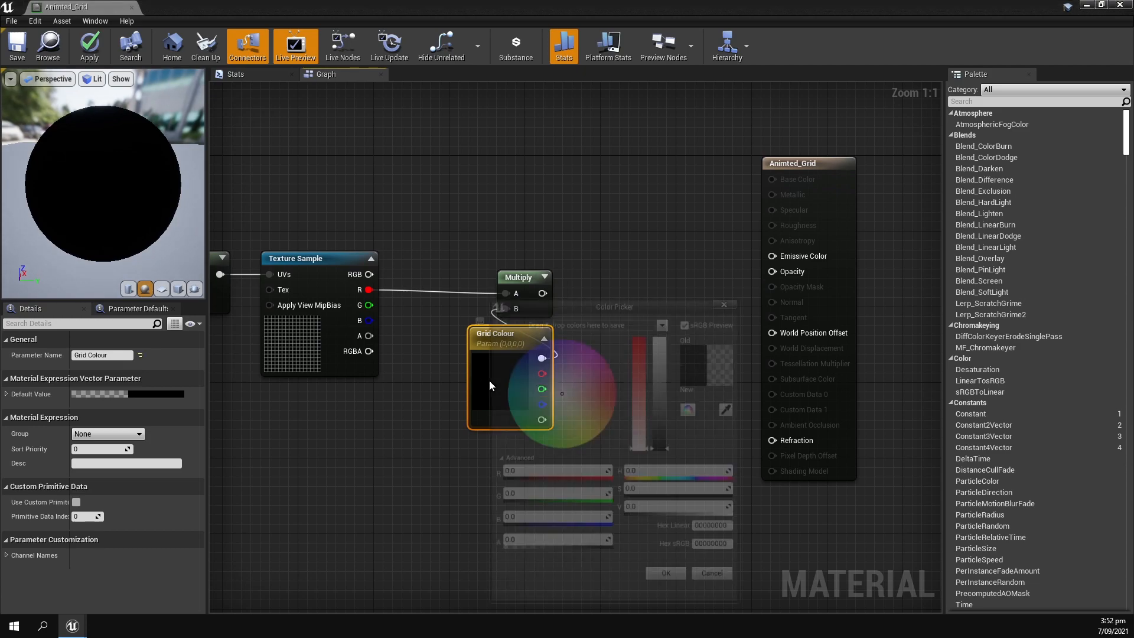
{"action": "left_click", "coordinate": [509, 391]}
{"action": "mouse_move", "coordinate": [663, 379]}
{"action": "left_mouse_down"}
{"action": "mouse_move", "coordinate": [662, 338]}
{"action": "mouse_move", "coordinate": [656, 398]}
{"action": "left_mouse_up"}
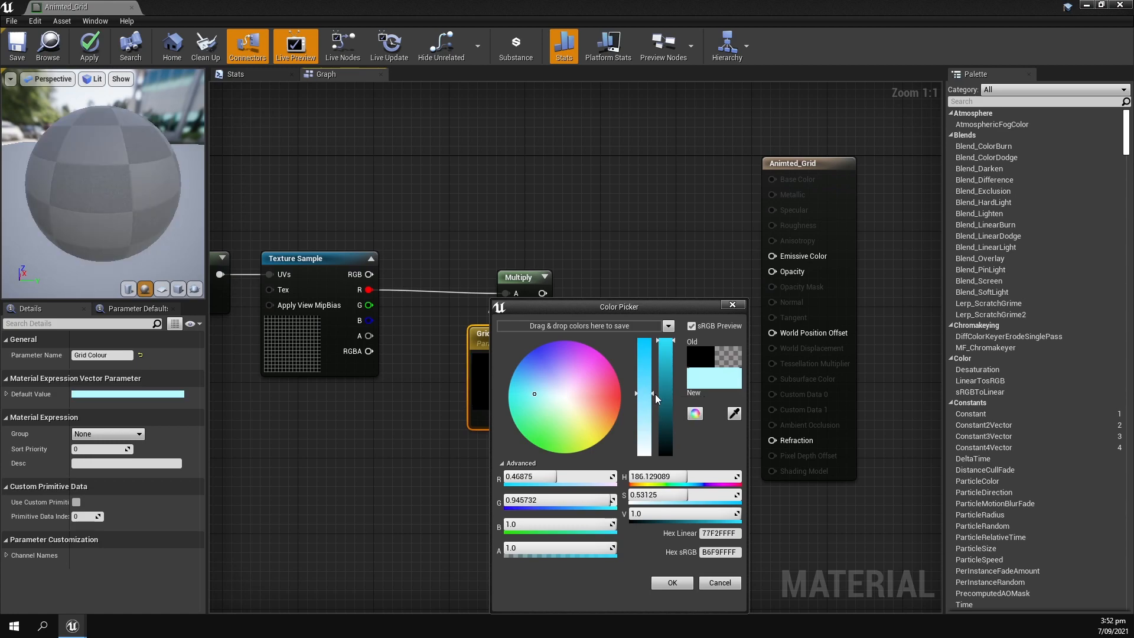
{"action": "left_click", "coordinate": [671, 582]}
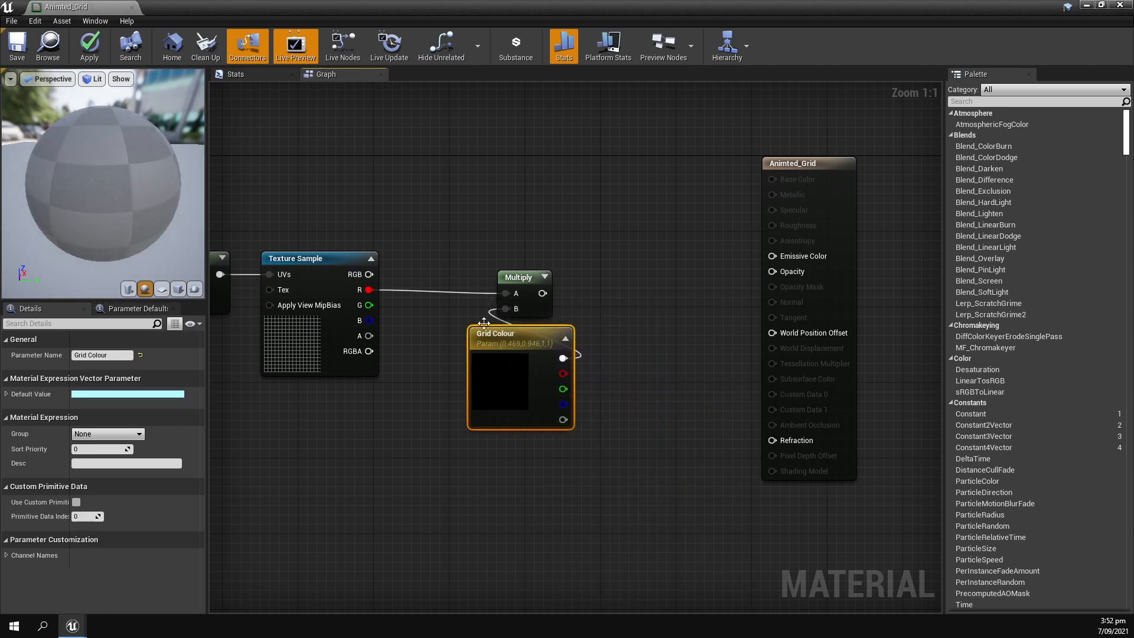
{"action": "left_click", "coordinate": [595, 279]}
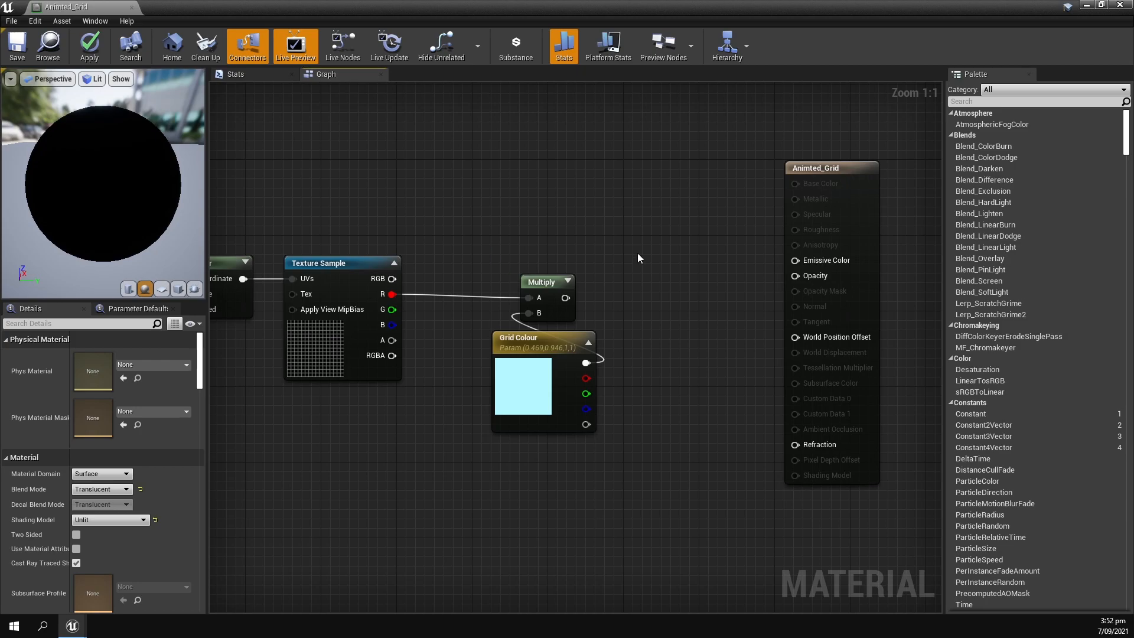
Add another Multiply node and connect the output of the grid colour Multiply to its A input.
{"action": "scroll", "coordinate": [571, 324], "scroll_direction": "down", "scroll_amount": 3}
{"action": "left_click_drag", "start_coordinate": [248, 198], "coordinate": [715, 408]}
{"action": "scroll", "coordinate": [579, 332], "scroll_direction": "up", "scroll_amount": 2}
{"action": "left_click", "coordinate": [570, 278]}
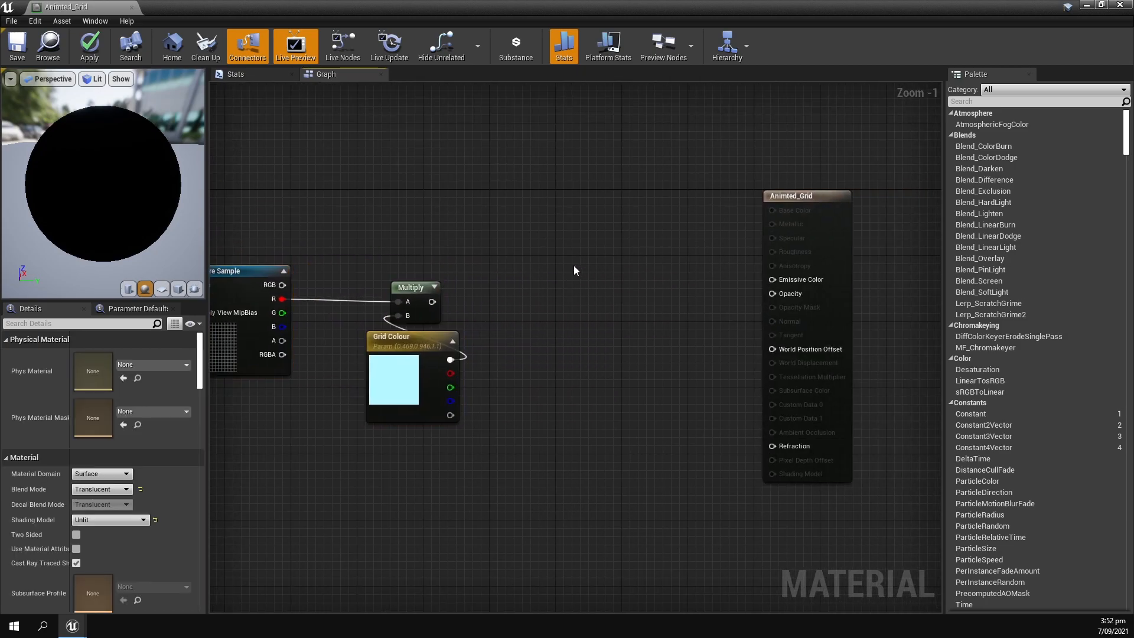
{"action": "left_click", "coordinate": [576, 264]}
{"action": "left_click_drag", "start_coordinate": [432, 302], "coordinate": [564, 300]}
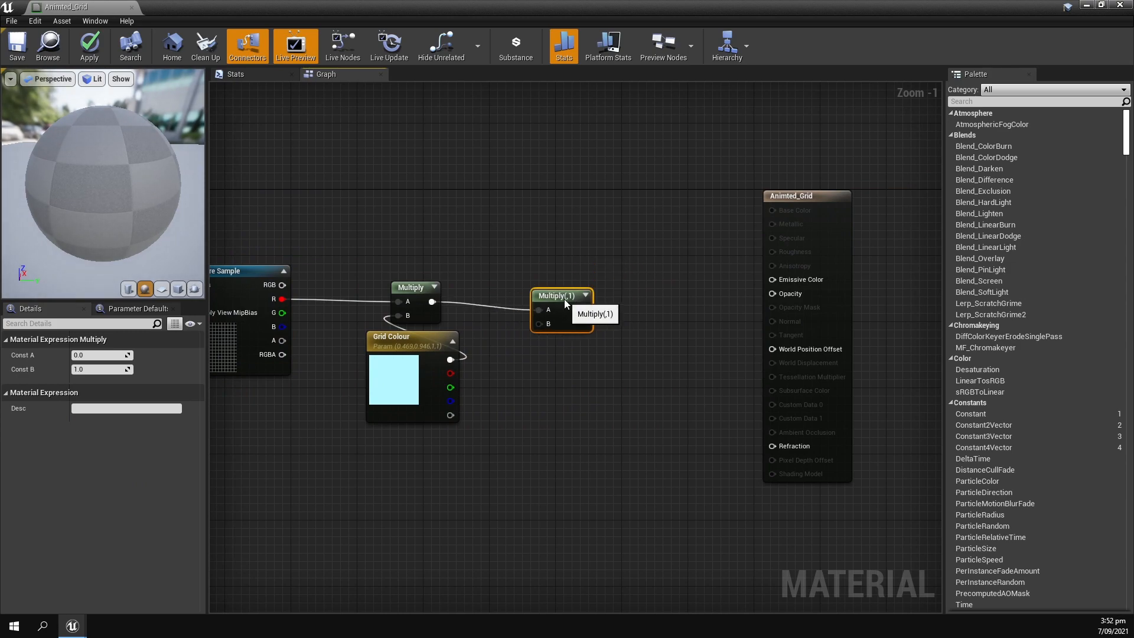
Add a scalar parameter named Brightness above the last Multiply node.
{"action": "left_click", "coordinate": [517, 224]}
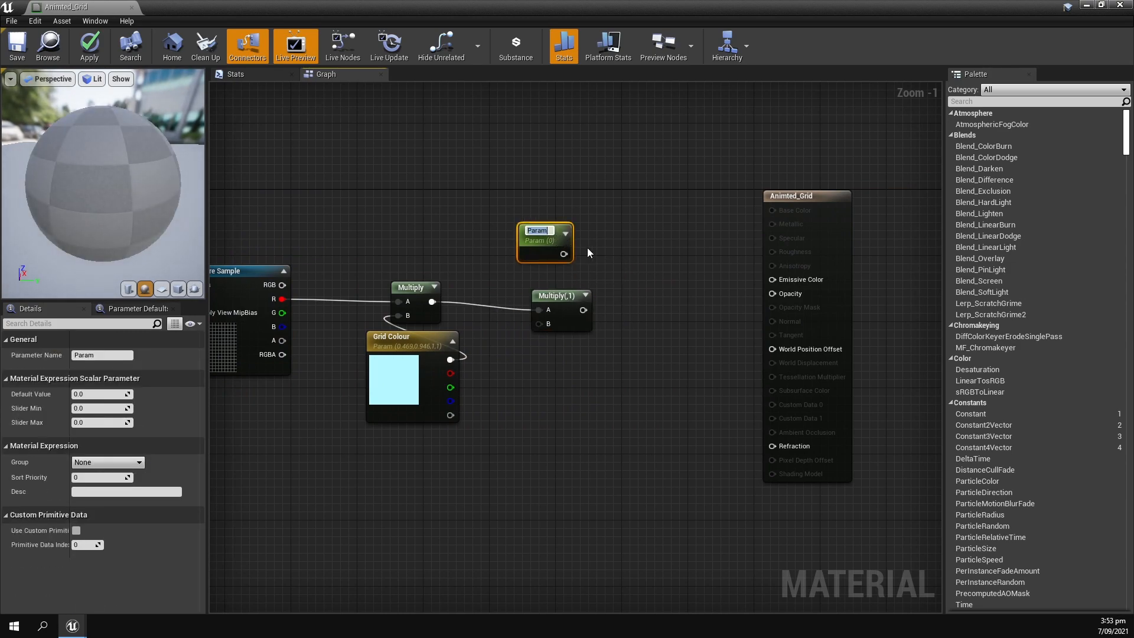
{"action": "type", "text": "Brightness"}
{"action": "key", "text": "Return"}
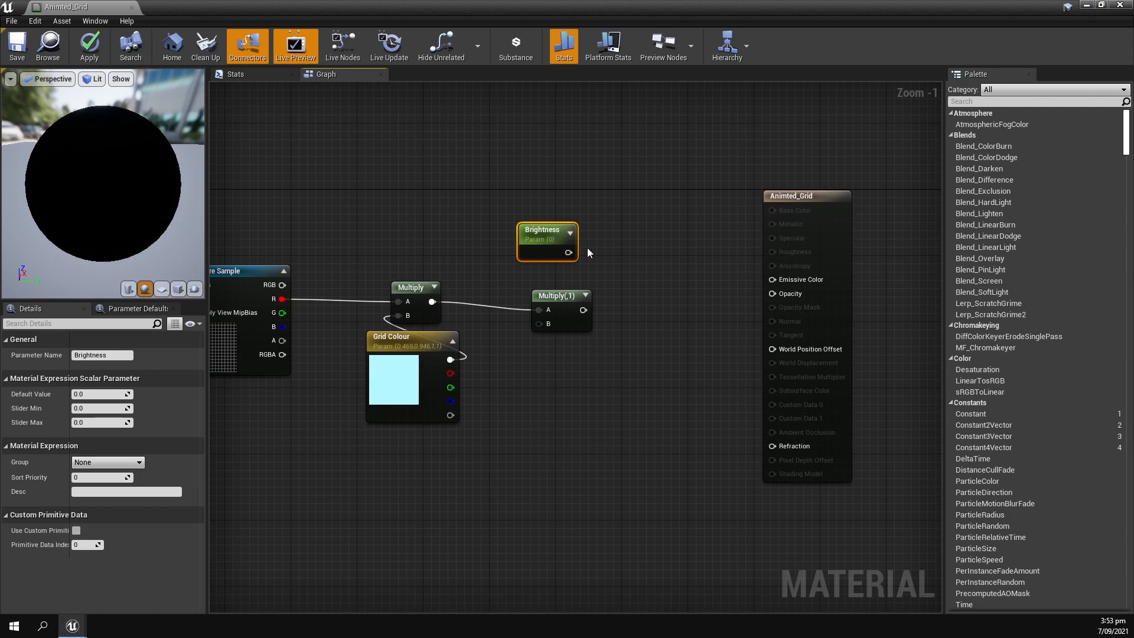
Connect the Brightness parameter to the B input of the last Multiply node and set its default value to 1.
{"action": "left_click_drag", "start_coordinate": [568, 252], "coordinate": [548, 268]}
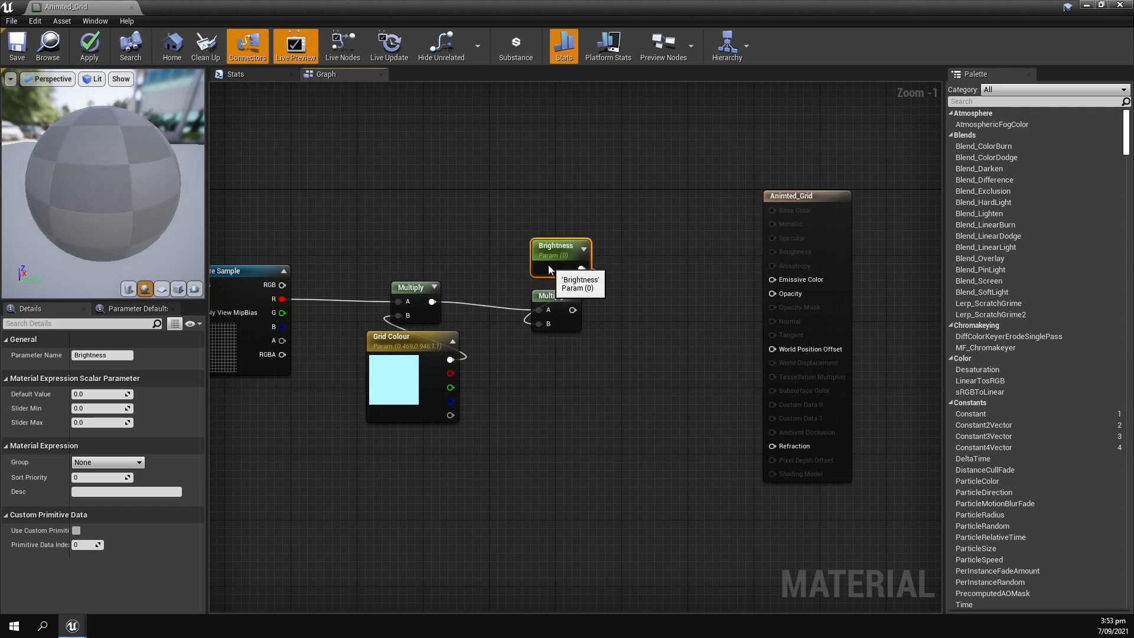
{"action": "scroll", "coordinate": [537, 298], "scroll_direction": "up", "scroll_amount": 1}
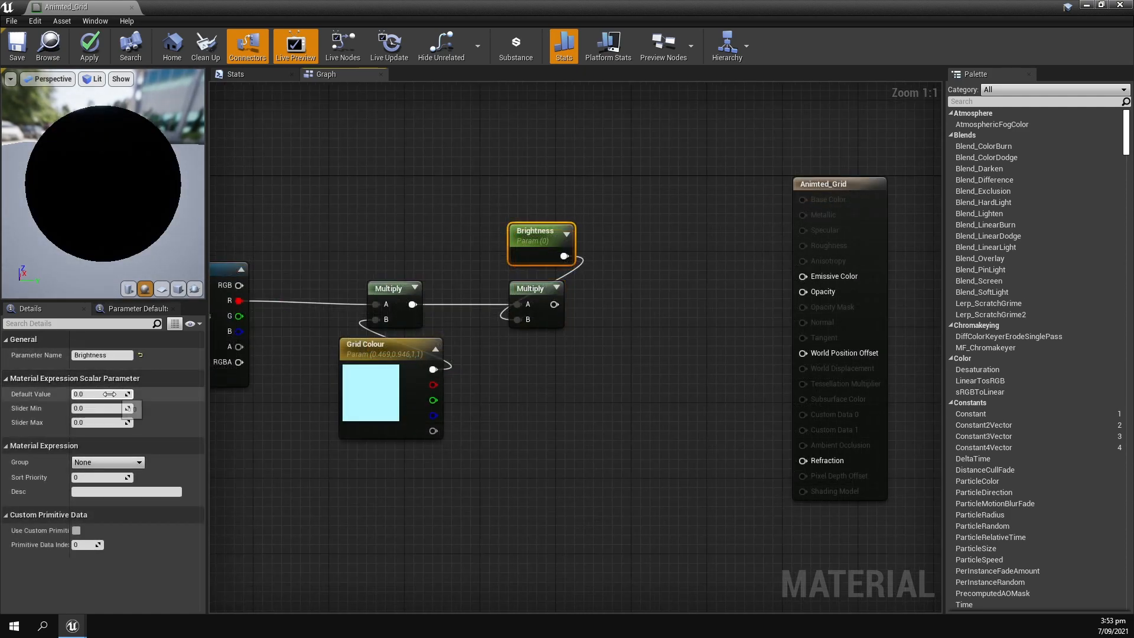
{"action": "type", "text": "1"}
{"action": "key", "text": "Return"}
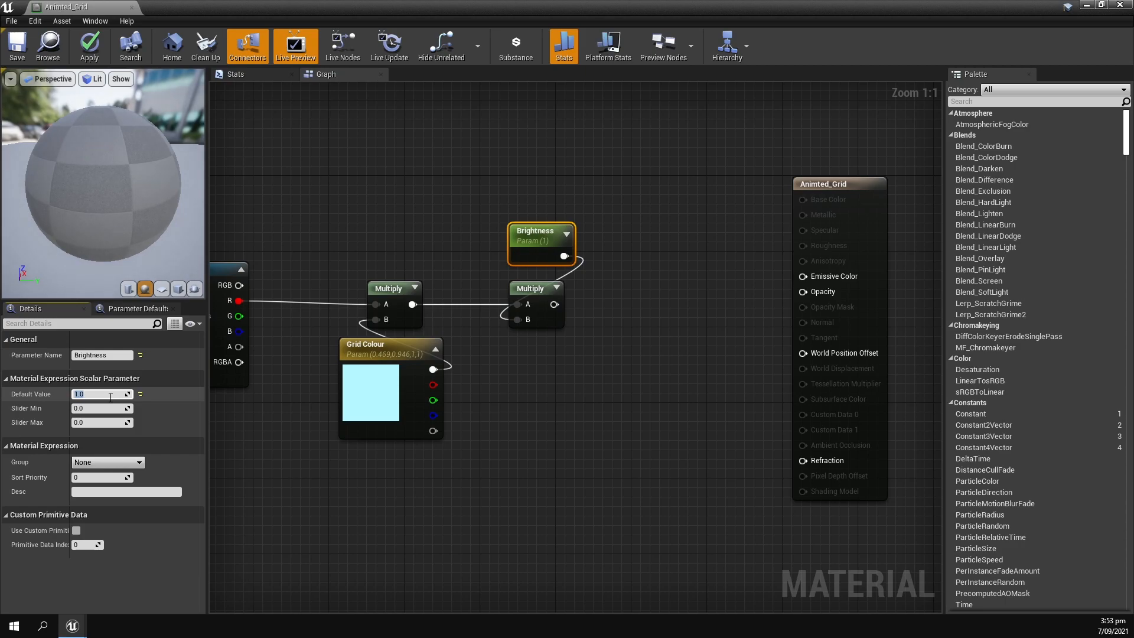
{"action": "left_click", "coordinate": [590, 396]}
Connect the brightness Multiply output to Emissive Color and the Texture Sample's R output to Opacity.
{"action": "scroll", "coordinate": [385, 247], "scroll_direction": "down", "scroll_amount": 1}
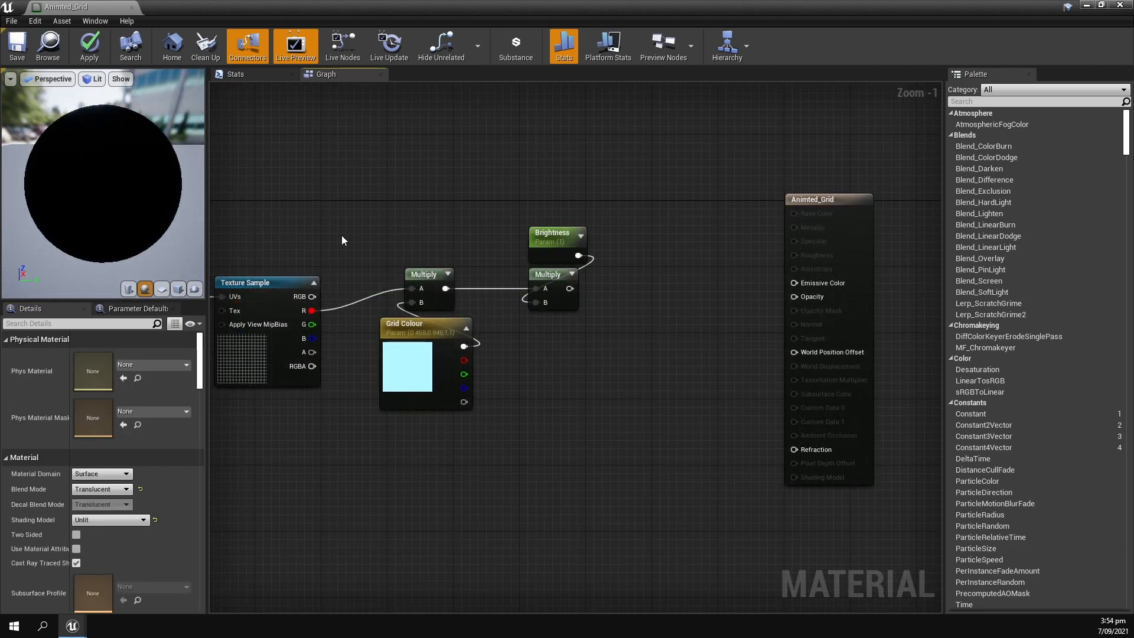
{"action": "left_click_drag", "start_coordinate": [463, 250], "coordinate": [584, 345]}
{"action": "left_click_drag", "start_coordinate": [561, 272], "coordinate": [800, 284]}
{"action": "left_click", "coordinate": [668, 253]}
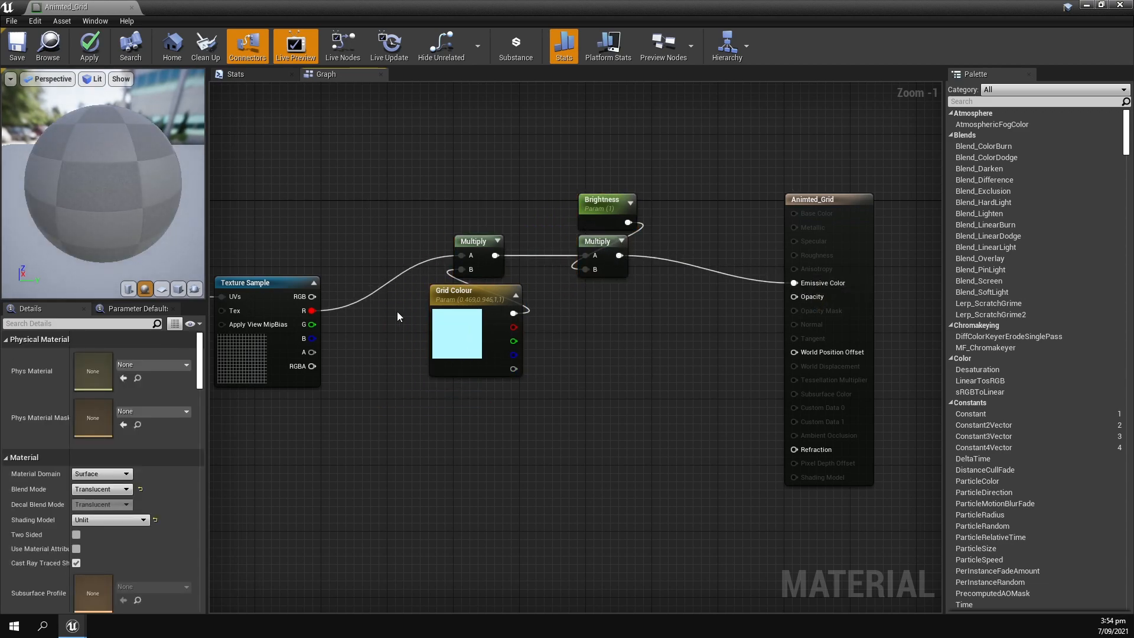
{"action": "left_click_drag", "start_coordinate": [308, 310], "coordinate": [797, 296]}
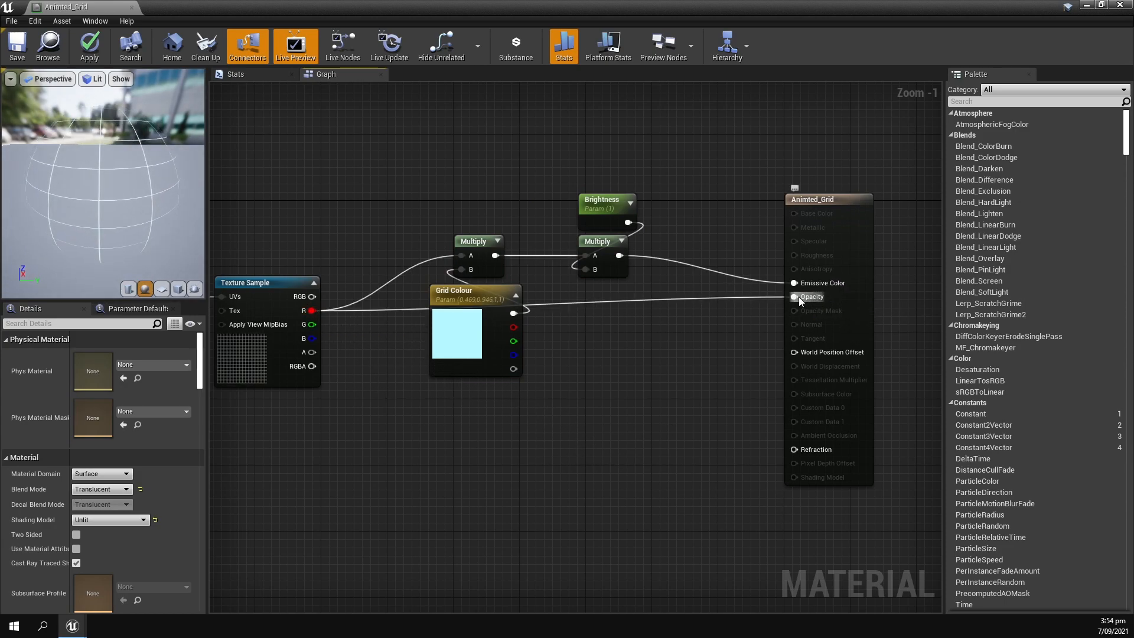
Examine the grid on the preview sphere and the grid planes in both levels, toggling the visibility of BP_StarSphereDynamic.
{"action": "left_click_drag", "start_coordinate": [85, 215], "coordinate": [59, 205]}
{"action": "scroll", "coordinate": [85, 215], "scroll_direction": "up", "scroll_amount": 6}
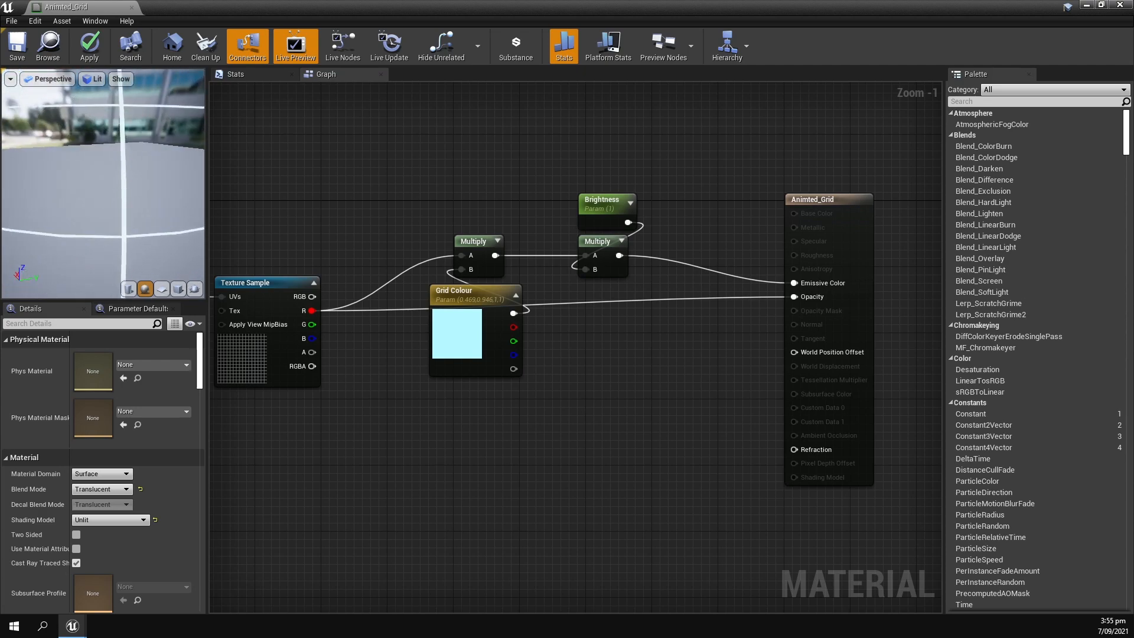
{"action": "scroll", "coordinate": [143, 212], "scroll_direction": "down", "scroll_amount": 5}
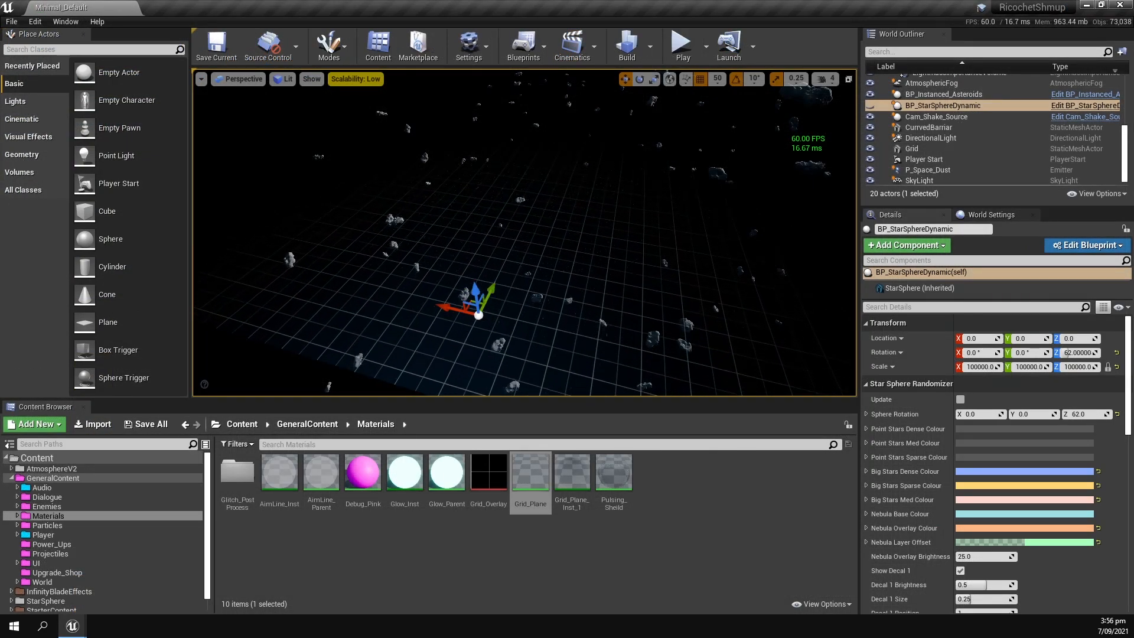
{"action": "right_click_drag", "start_coordinate": [525, 232], "coordinate": [494, 233]}
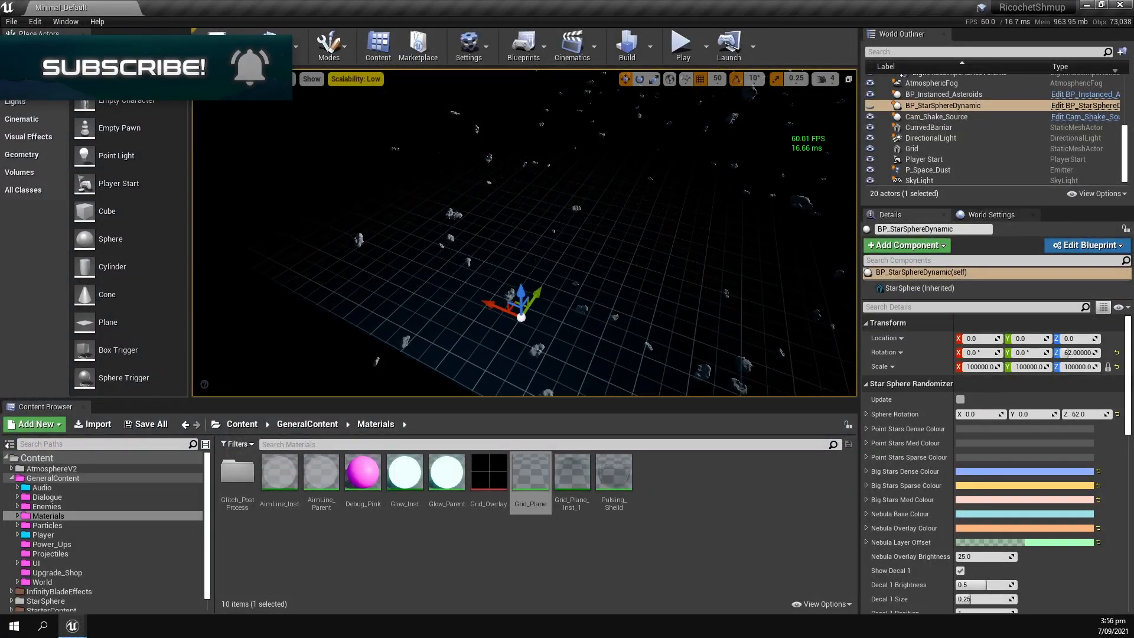
{"action": "mouse_move", "coordinate": [273, 261]}
{"action": "right_mouse_down"}
{"action": "mouse_move", "coordinate": [254, 260]}
{"action": "mouse_move", "coordinate": [378, 261]}
{"action": "mouse_move", "coordinate": [283, 261]}
{"action": "right_mouse_up"}
{"action": "left_click", "coordinate": [869, 105]}
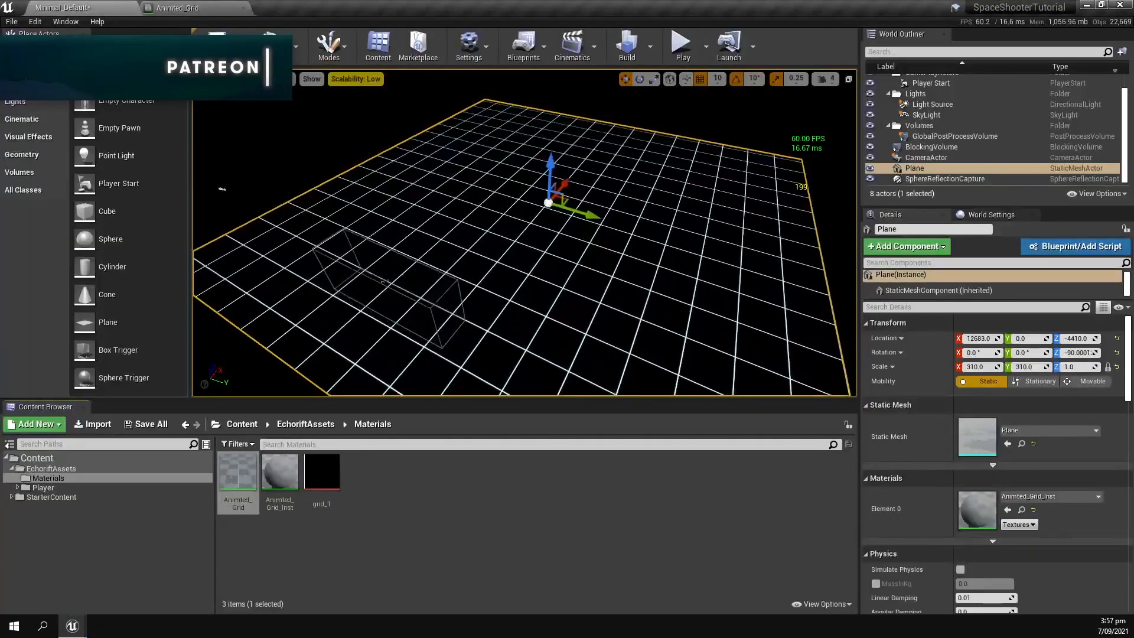
{"action": "mouse_move", "coordinate": [327, 175]}
{"action": "right_mouse_down"}
{"action": "mouse_move", "coordinate": [338, 180]}
{"action": "mouse_move", "coordinate": [321, 171]}
{"action": "right_mouse_up"}
{"action": "left_click", "coordinate": [326, 175]}
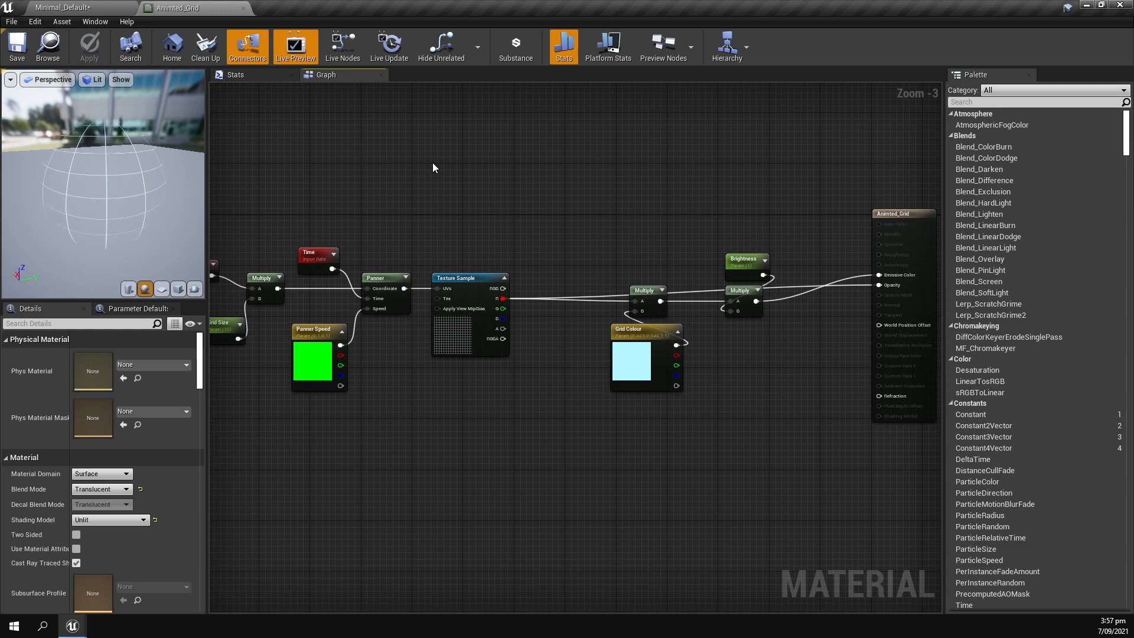
Disconnect the Emissive Color and Opacity inputs of the Animted_Grid material node.
{"action": "right_click_drag", "start_coordinate": [432, 163], "coordinate": [449, 154]}
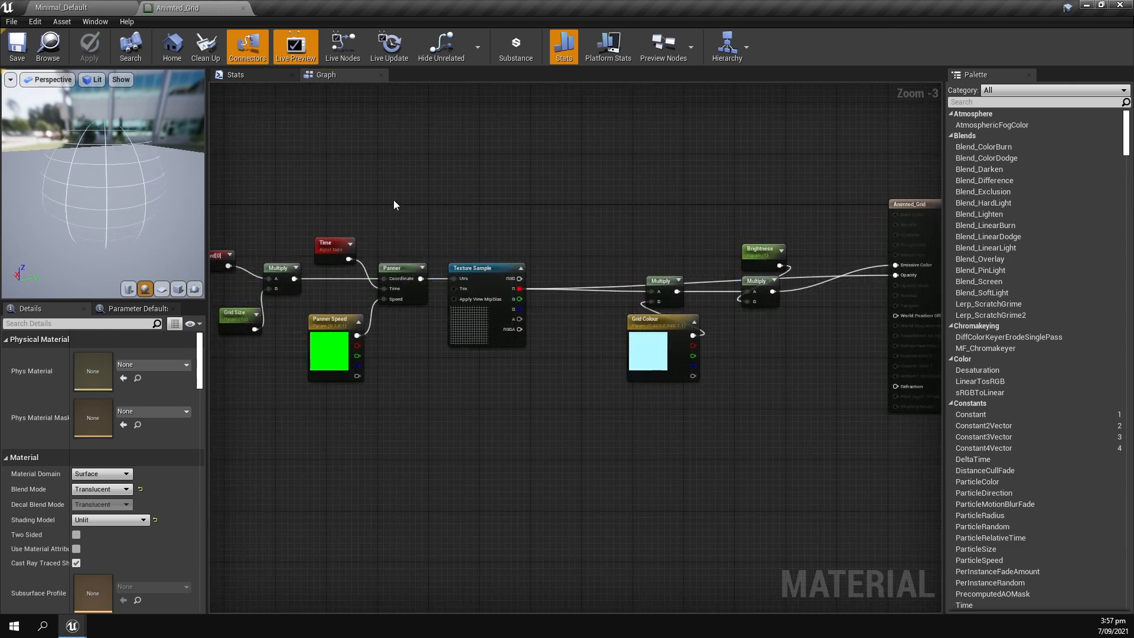
{"action": "scroll", "coordinate": [639, 199], "scroll_direction": "up", "scroll_amount": 2}
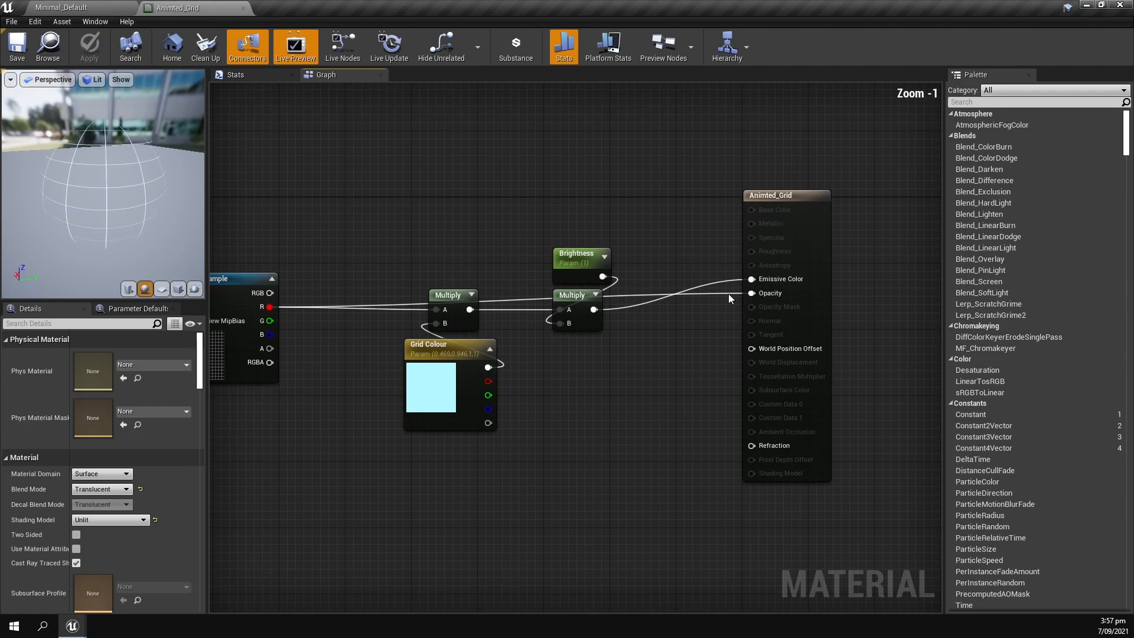
{"action": "left_click", "coordinate": [751, 278], "text": "alt"}
{"action": "left_click", "coordinate": [751, 293], "text": "alt"}
Rearrange the grid nodes to make room for more nodes beside the TexCoord node.
{"action": "scroll", "coordinate": [732, 295], "scroll_direction": "down", "scroll_amount": 1}
{"action": "left_click_drag", "start_coordinate": [474, 243], "coordinate": [628, 410]}
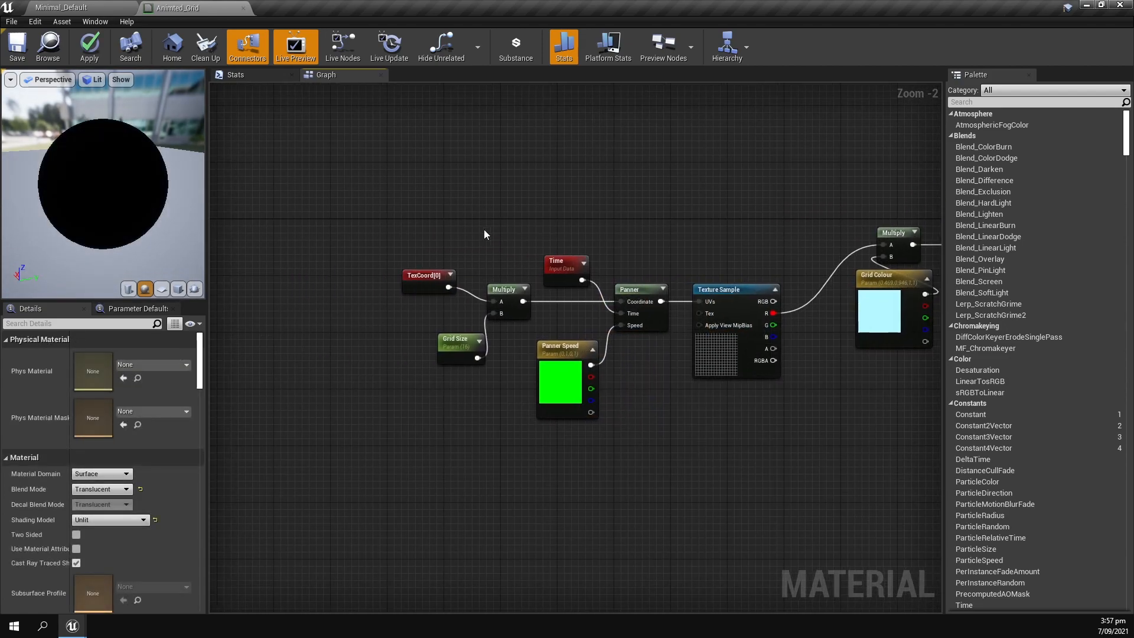
{"action": "right_click_drag", "start_coordinate": [484, 230], "coordinate": [445, 277]}
{"action": "left_click_drag", "start_coordinate": [397, 335], "coordinate": [298, 270]}
{"action": "right_click_drag", "start_coordinate": [434, 258], "coordinate": [370, 270]}
{"action": "left_click", "coordinate": [375, 262]}
Add a LinearGradient node fed by the TexCoord output and place it above the grid nodes.
{"action": "left_click_drag", "start_coordinate": [255, 284], "coordinate": [324, 237]}
{"action": "type", "text": "line"}
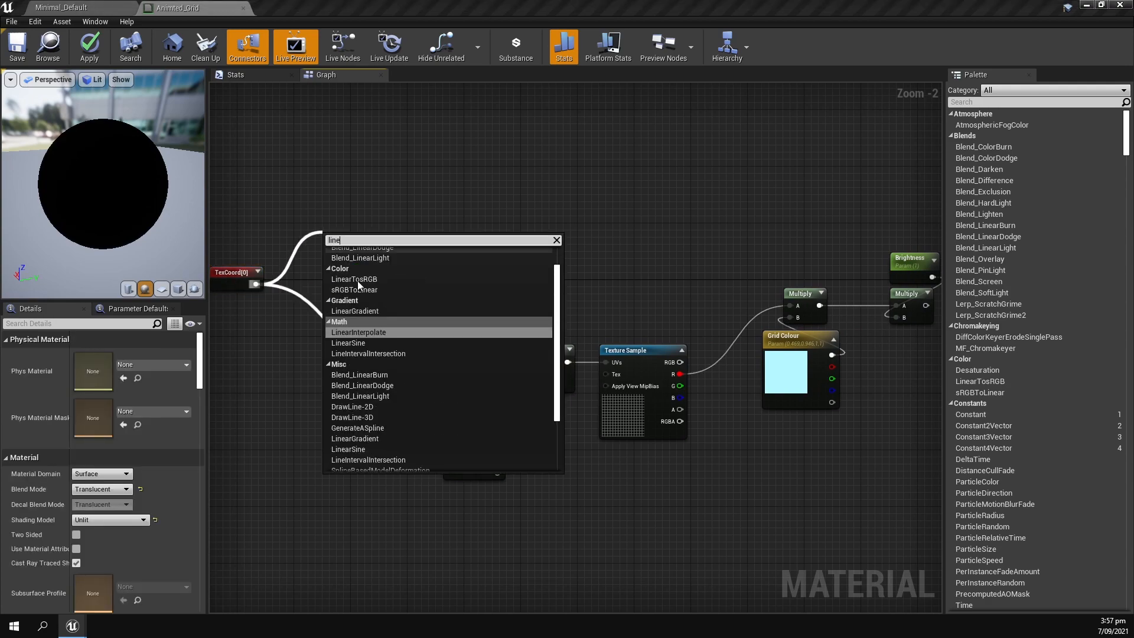
{"action": "left_click", "coordinate": [354, 332]}
{"action": "left_click_drag", "start_coordinate": [354, 231], "coordinate": [402, 185]}
{"action": "scroll", "coordinate": [467, 246], "scroll_direction": "up", "scroll_amount": 1}
{"action": "left_click", "coordinate": [466, 247]}
Add a Power node with its Base fed by UGradient and set its constant exponent to 2.2.
{"action": "right_click_drag", "start_coordinate": [471, 145], "coordinate": [433, 251]}
{"action": "left_click_drag", "start_coordinate": [411, 298], "coordinate": [539, 220]}
{"action": "type", "text": "pow"}
{"action": "key", "text": "Return"}
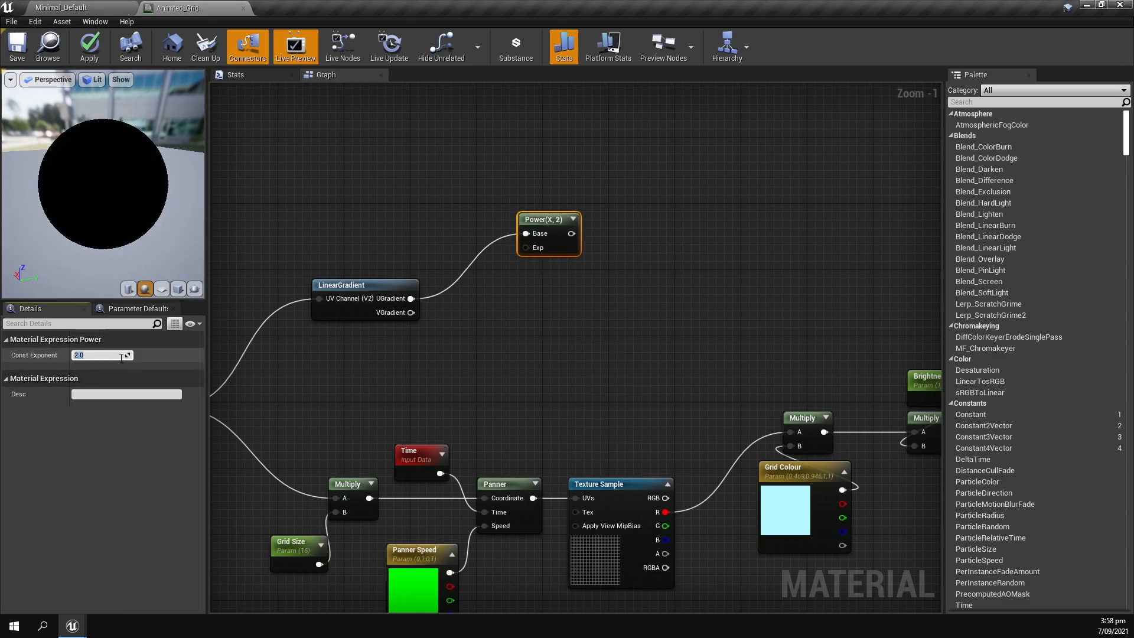
{"action": "type", "text": "2.2"}
{"action": "key", "text": "Return"}
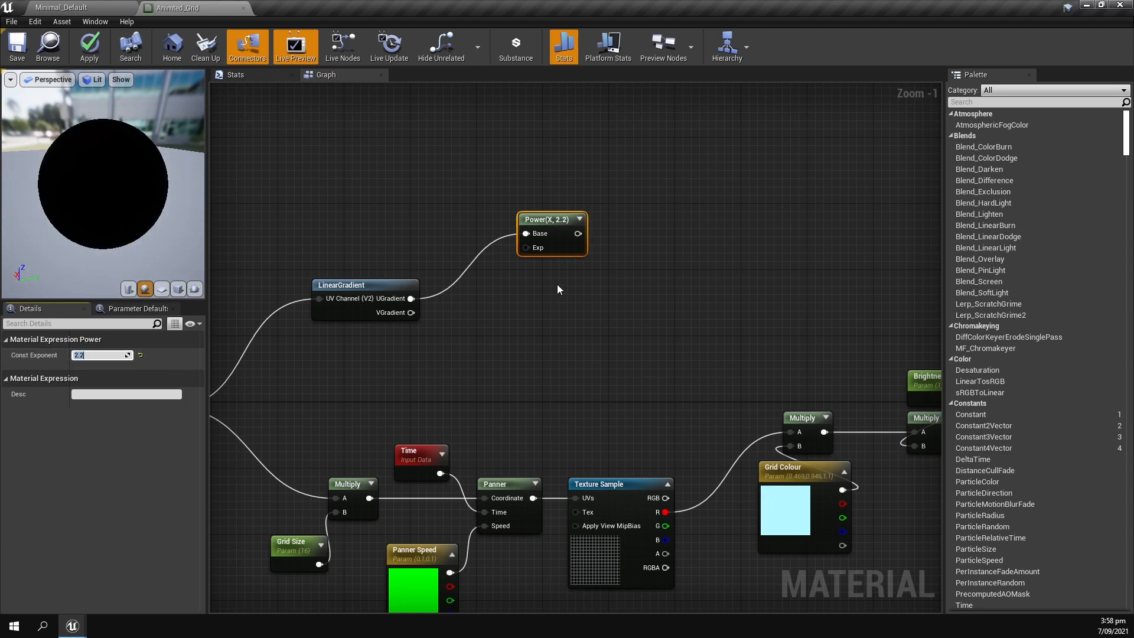
Duplicate the Power node below the original, expand both previews, and connect UGradient to the copy's Base.
{"action": "left_click", "coordinate": [579, 219]}
{"action": "key", "text": "ctrl+c"}
{"action": "left_click", "coordinate": [572, 348]}
{"action": "key", "text": "ctrl+v"}
{"action": "left_click_drag", "start_coordinate": [587, 356], "coordinate": [536, 314]}
{"action": "left_click", "coordinate": [466, 310]}
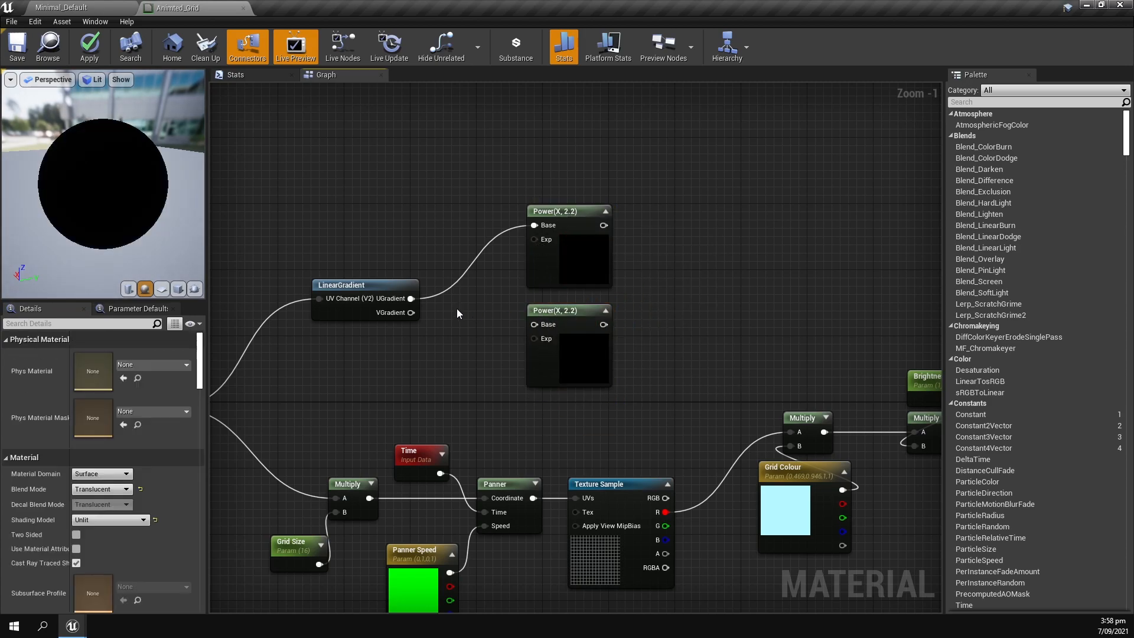
{"action": "scroll", "coordinate": [391, 299], "scroll_direction": "up", "scroll_amount": 1}
{"action": "left_click_drag", "start_coordinate": [411, 298], "coordinate": [555, 327]}
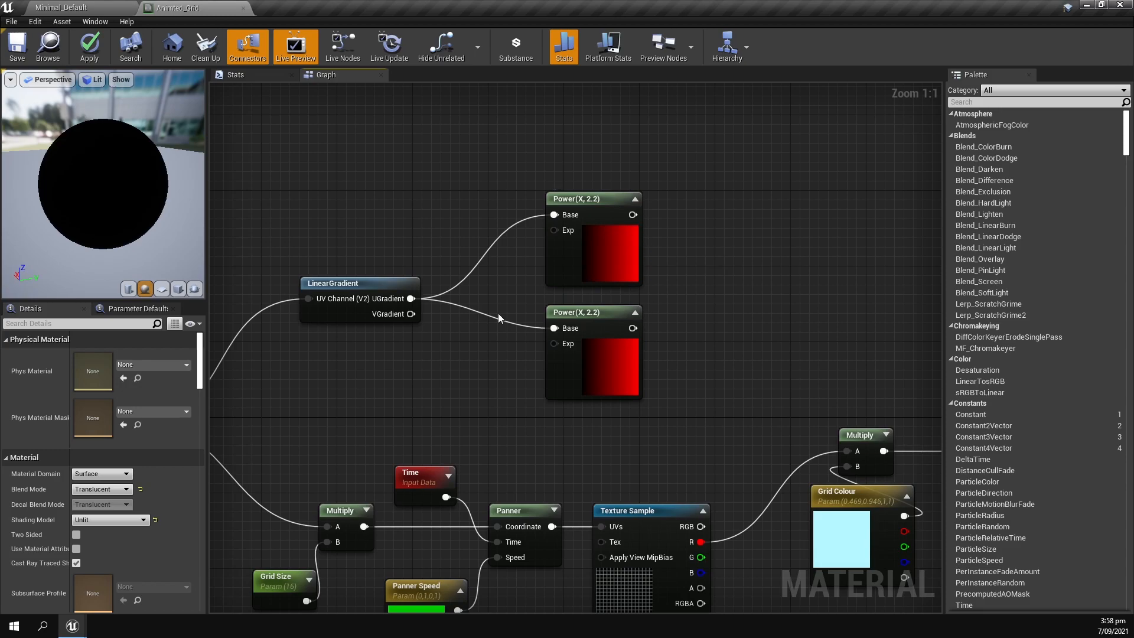
Insert a 1-x node between the UGradient output and the Base input of the lower Power node.
{"action": "left_click_drag", "start_coordinate": [412, 298], "coordinate": [476, 325]}
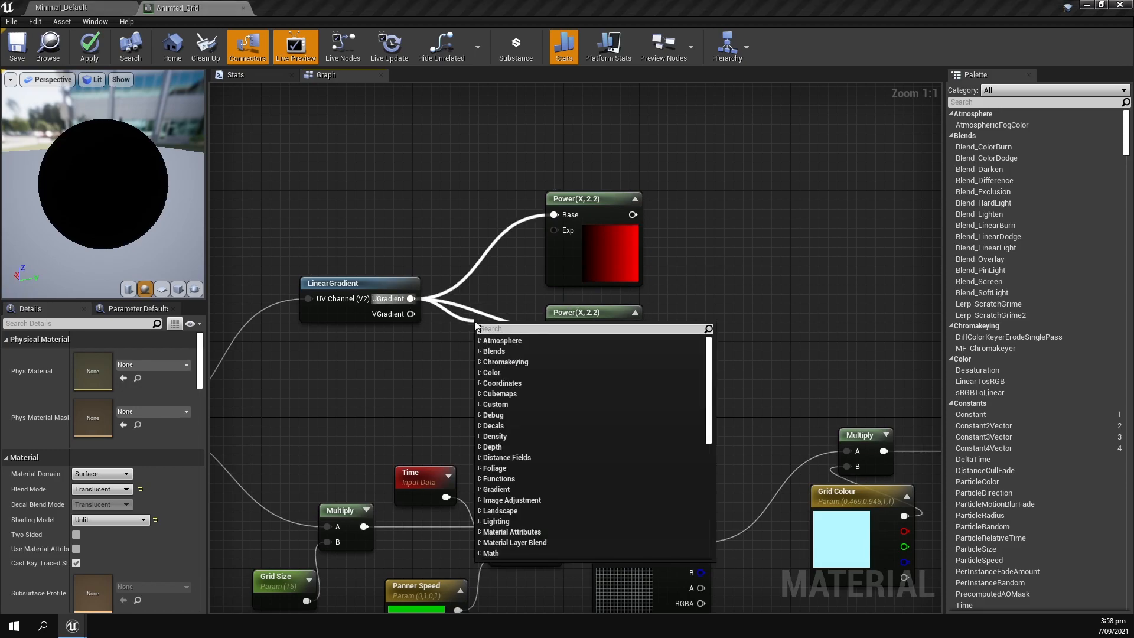
{"action": "type", "text": "1-x"}
{"action": "key", "text": "Return"}
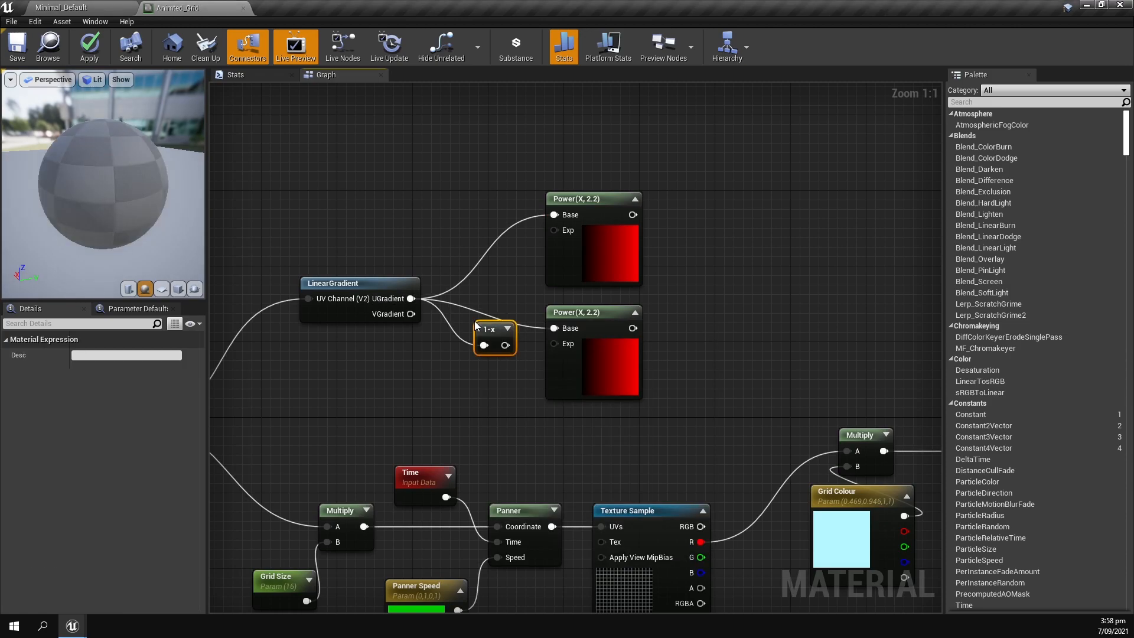
{"action": "left_click_drag", "start_coordinate": [505, 345], "coordinate": [501, 315]}
{"action": "left_click", "coordinate": [575, 285]}
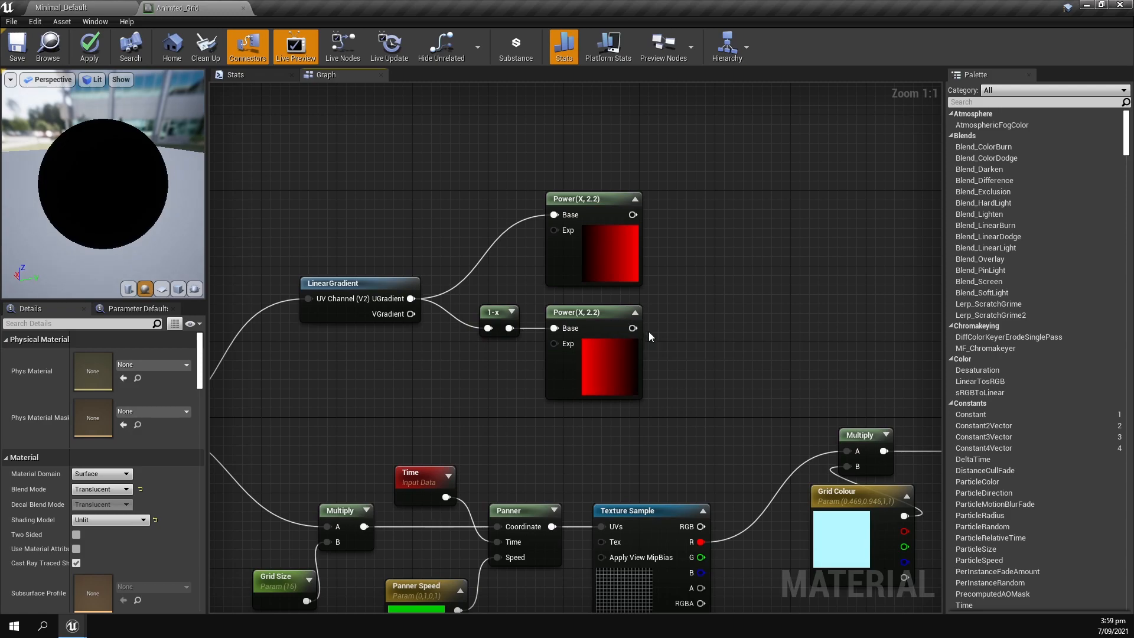
Copy the 1-x and Power pair above the other Power nodes and connect VGradient to the copied 1-x node.
{"action": "right_click_drag", "start_coordinate": [672, 341], "coordinate": [618, 385]}
{"action": "left_click_drag", "start_coordinate": [458, 401], "coordinate": [582, 367]}
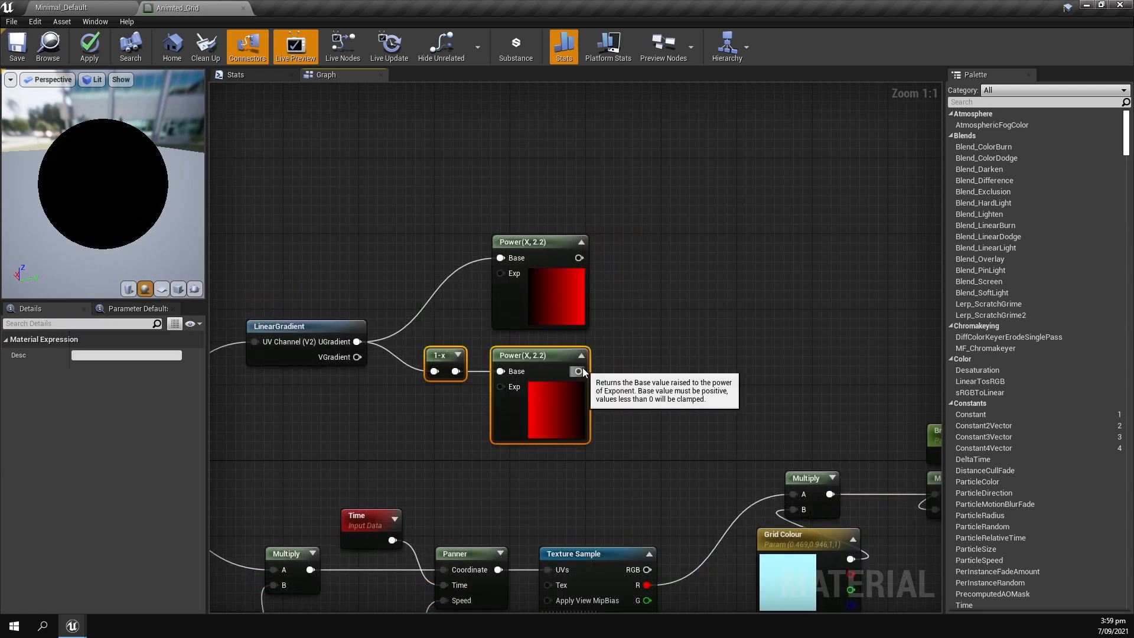
{"action": "key", "text": "ctrl+c"}
{"action": "key", "text": "ctrl+v"}
{"action": "left_click_drag", "start_coordinate": [541, 217], "coordinate": [532, 160]}
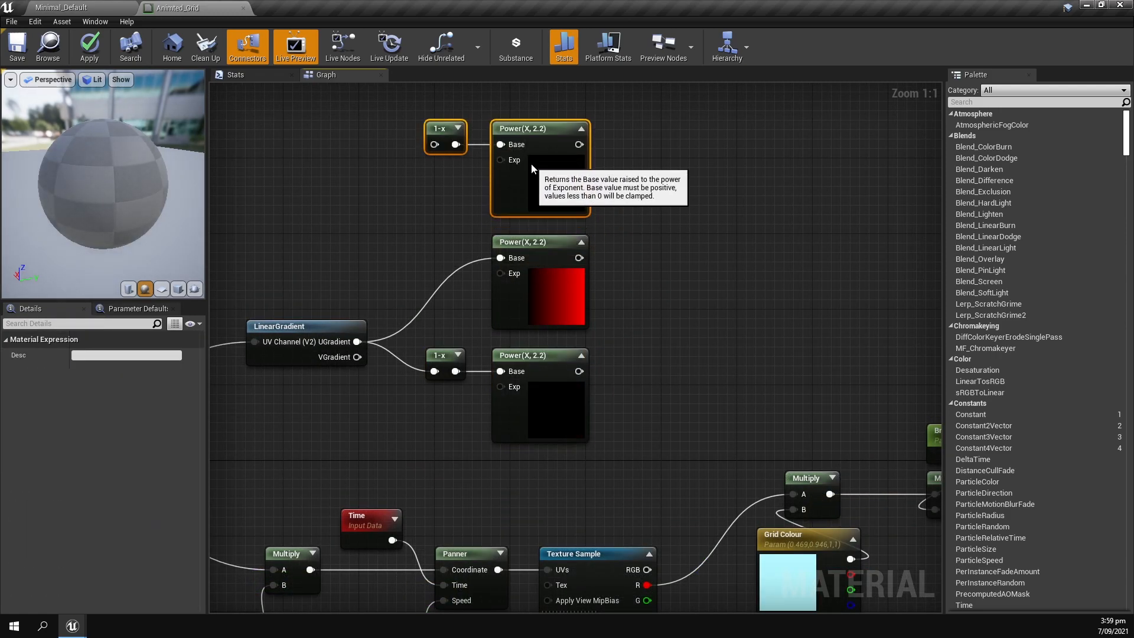
{"action": "left_click", "coordinate": [449, 200]}
{"action": "left_click_drag", "start_coordinate": [358, 342], "coordinate": [434, 145]}
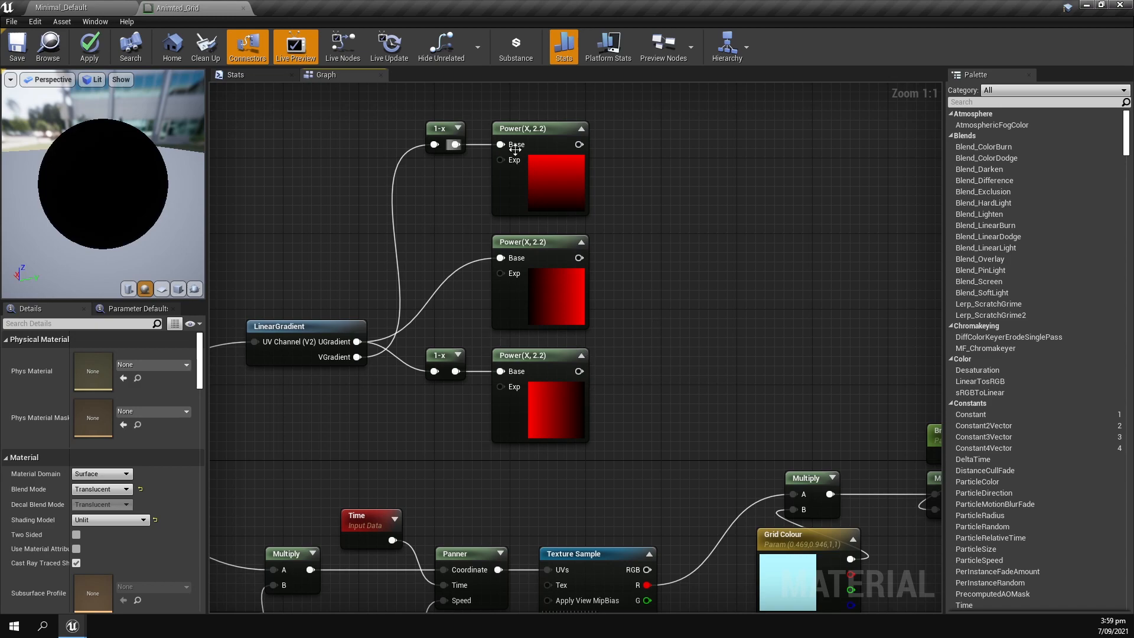
Add a Multiply node combining the top Power node in A with the middle Power node in B, with its preview expanded.
{"action": "right_click_drag", "start_coordinate": [638, 223], "coordinate": [566, 231]}
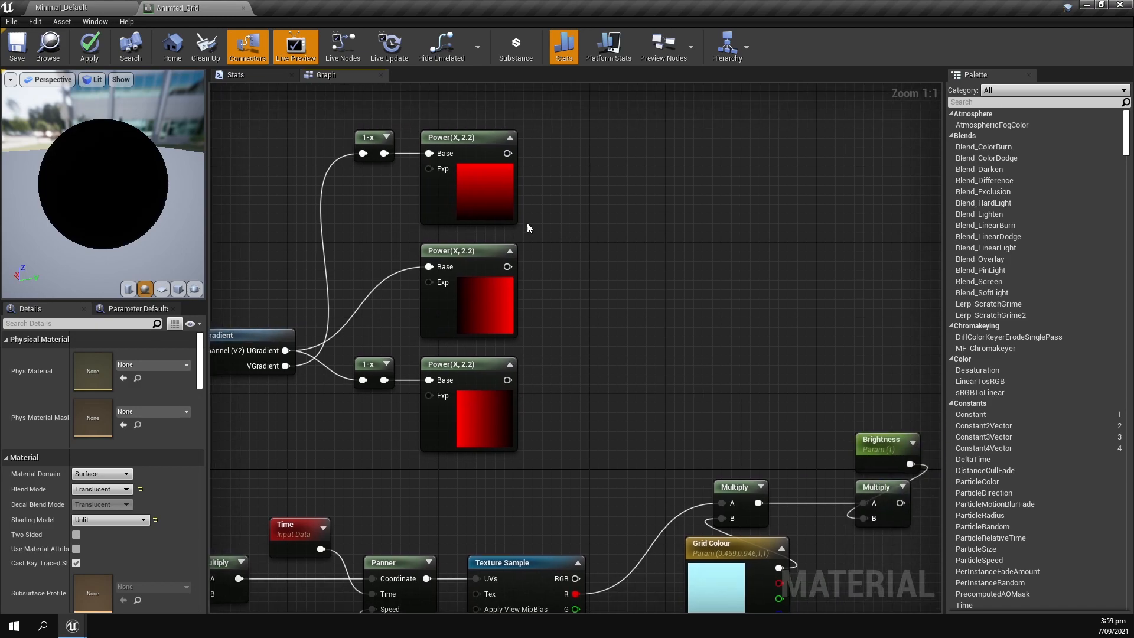
{"action": "left_click_drag", "start_coordinate": [518, 112], "coordinate": [471, 276]}
{"action": "left_click", "coordinate": [562, 175]}
{"action": "left_click_drag", "start_coordinate": [507, 153], "coordinate": [572, 200]}
{"action": "left_click_drag", "start_coordinate": [507, 267], "coordinate": [590, 208]}
{"action": "left_click", "coordinate": [611, 195]}
{"action": "left_click", "coordinate": [611, 310]}
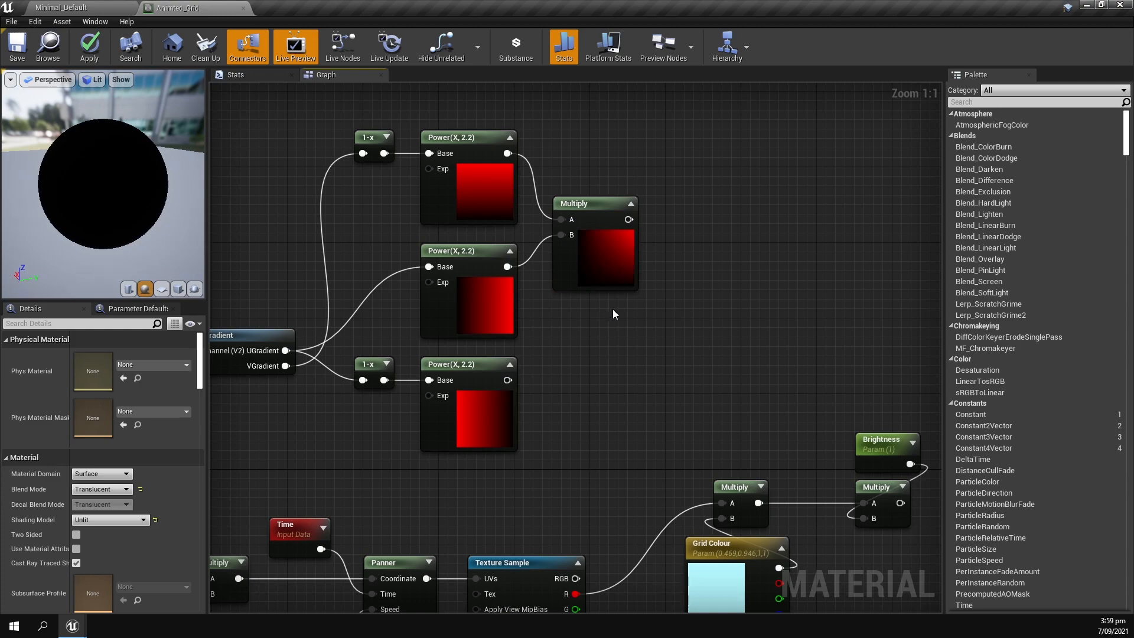
Add a second Multiply node taking the first gradient Multiply in A and the bottom Power node in B.
{"action": "left_click", "coordinate": [692, 296]}
{"action": "left_click_drag", "start_coordinate": [507, 379], "coordinate": [700, 332]}
{"action": "left_click_drag", "start_coordinate": [628, 219], "coordinate": [700, 316]}
{"action": "left_click", "coordinate": [775, 274]}
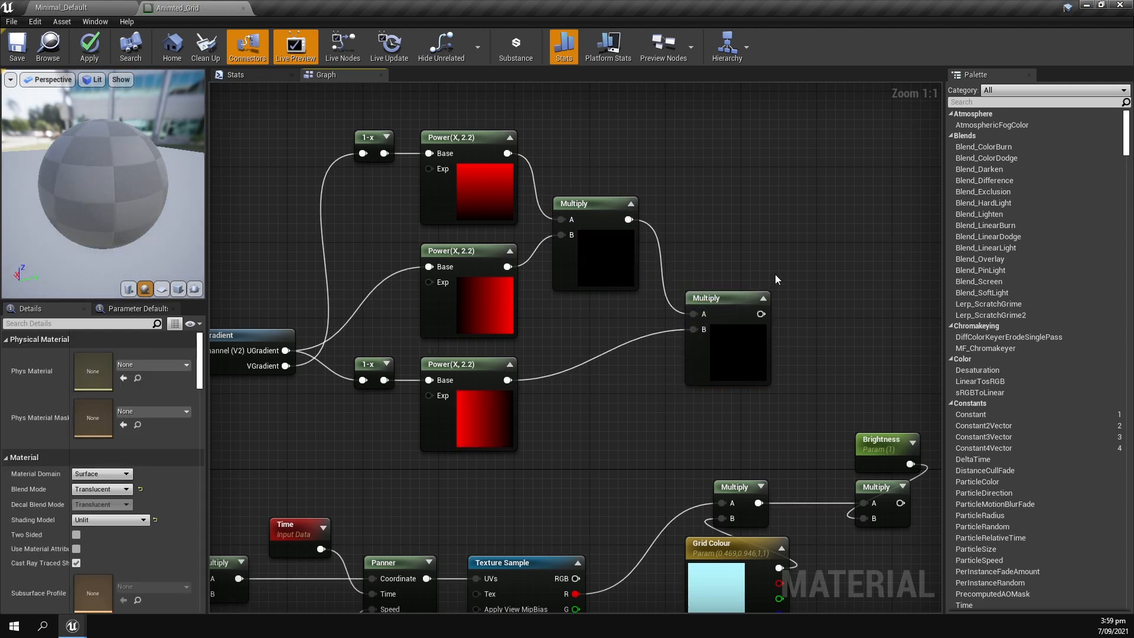
{"action": "right_click_drag", "start_coordinate": [775, 274], "coordinate": [693, 253]}
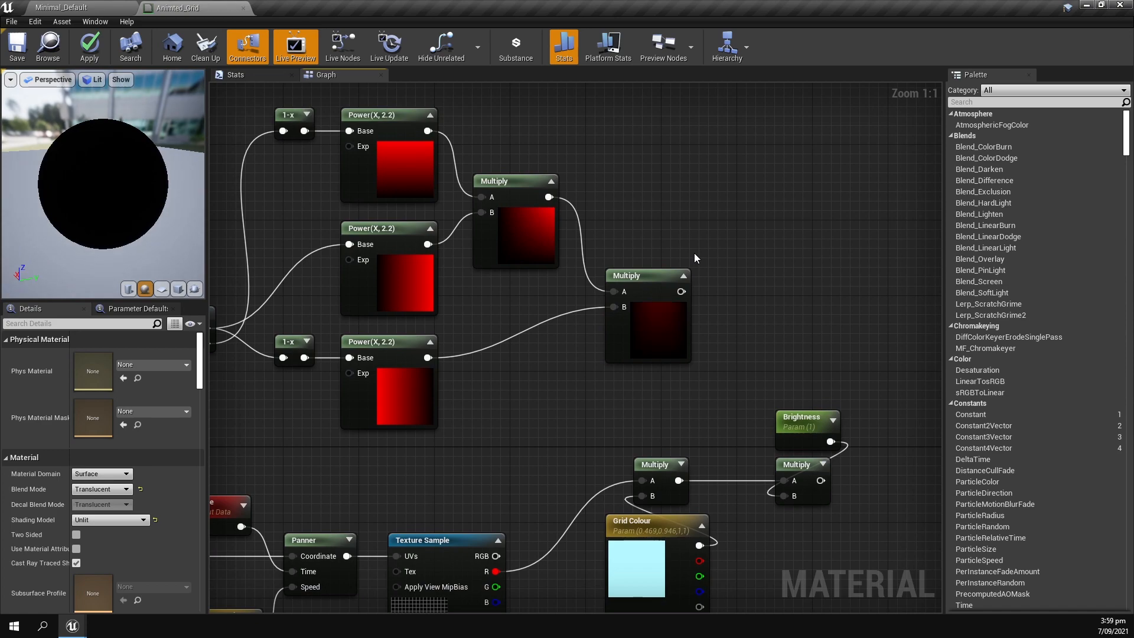
{"action": "left_click", "coordinate": [634, 276]}
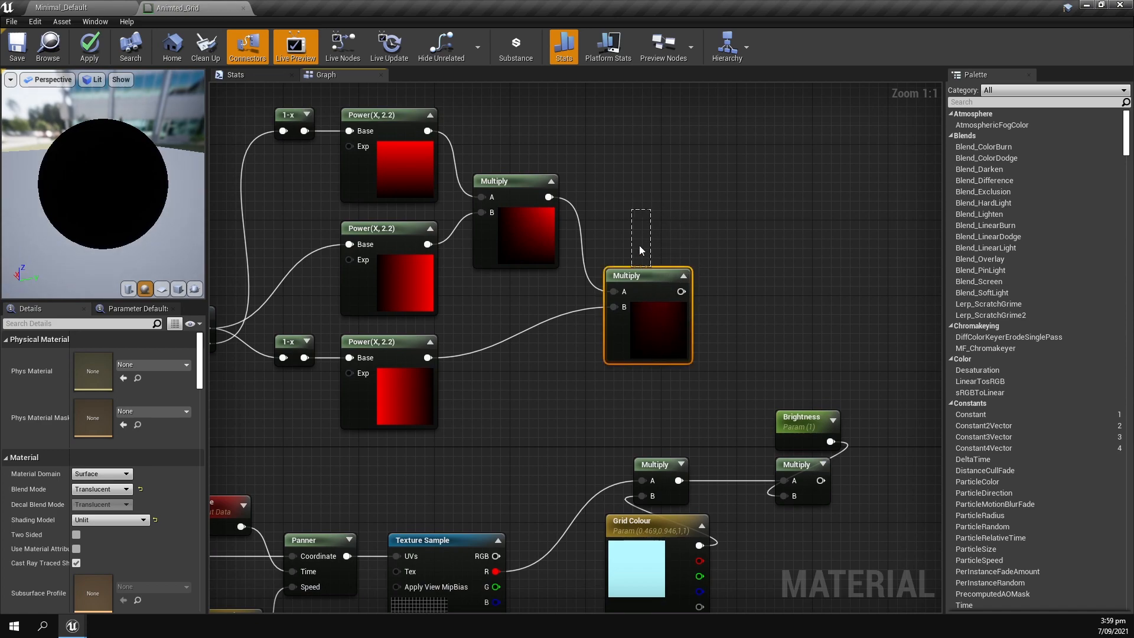
{"action": "left_click", "coordinate": [725, 332]}
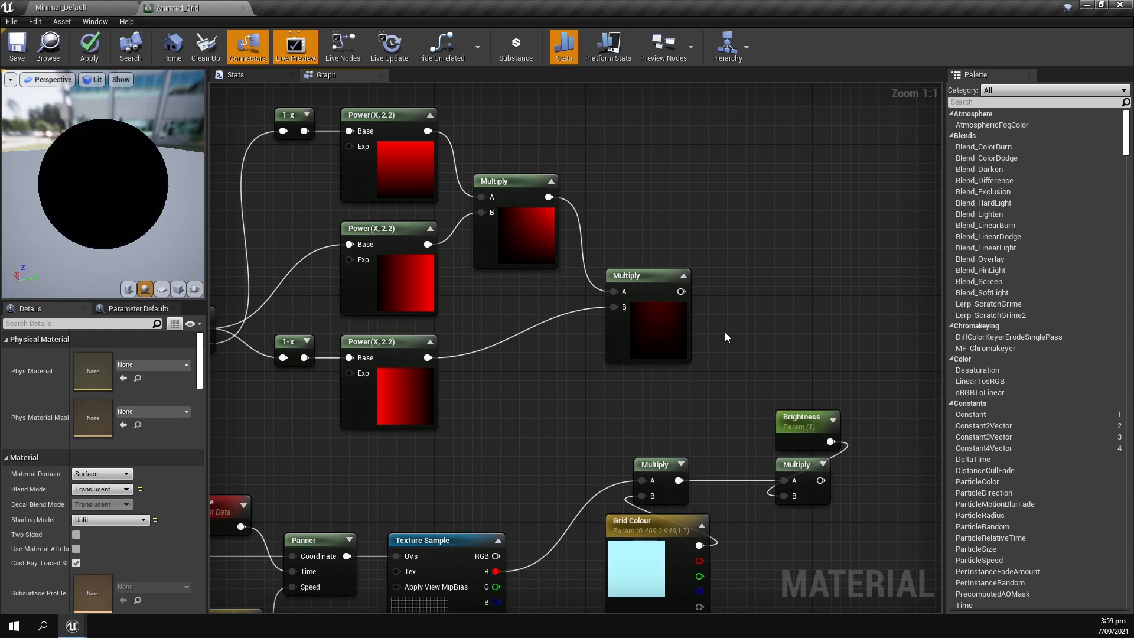
{"action": "right_click_drag", "start_coordinate": [468, 262], "coordinate": [604, 271]}
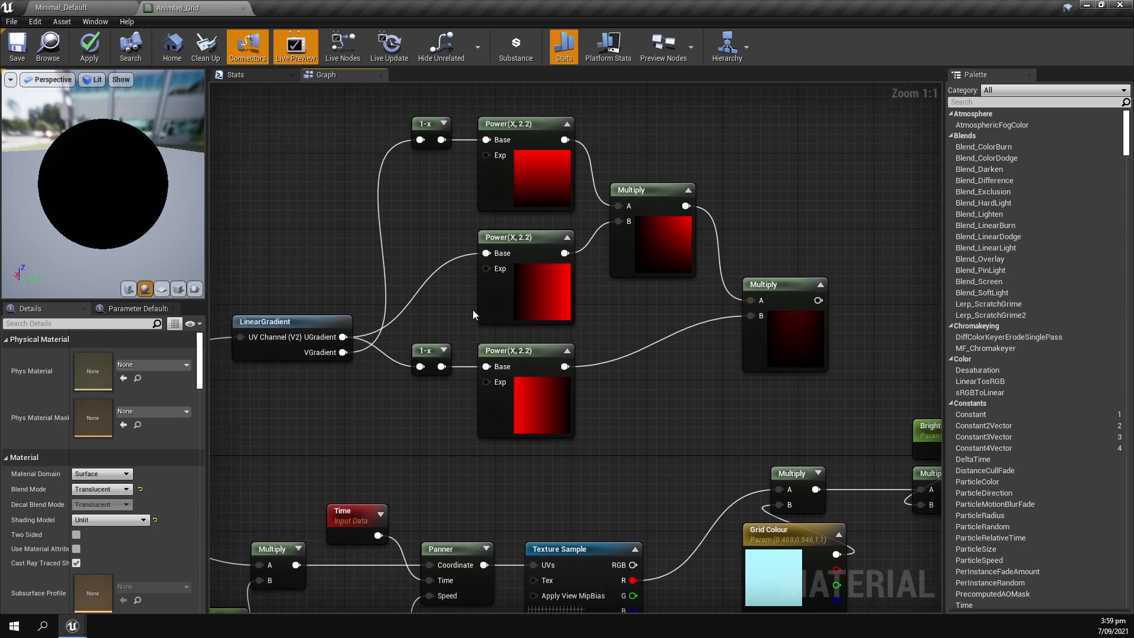
Add a Multiply node after the combined gradient Multiply, connect it to A, and set Const B to 10.
{"action": "right_click_drag", "start_coordinate": [462, 319], "coordinate": [171, 310]}
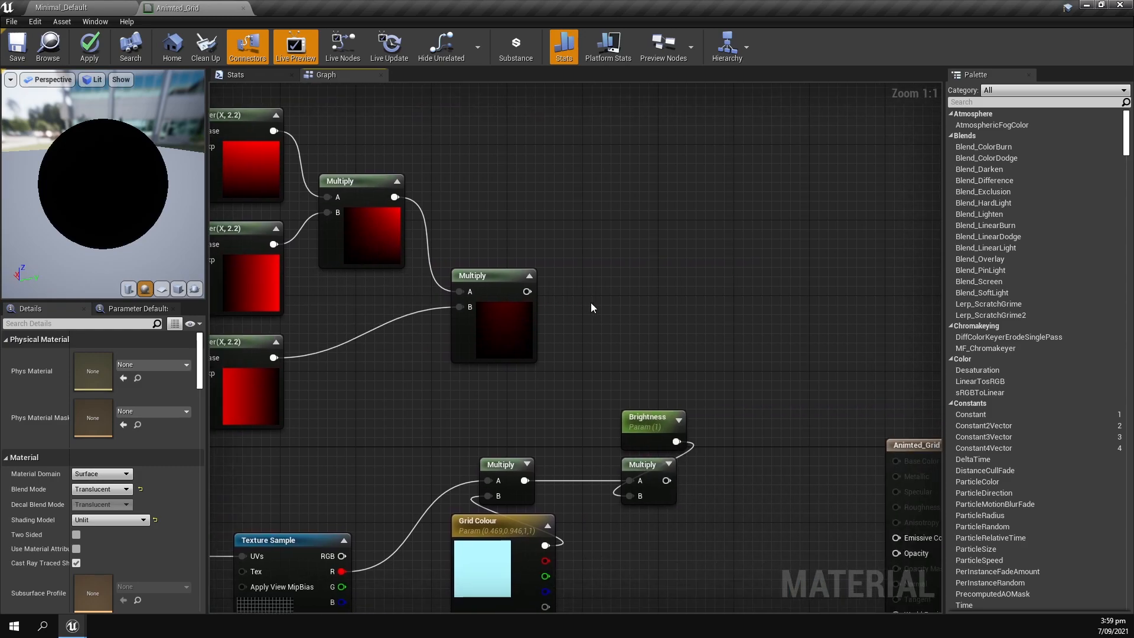
{"action": "left_click", "coordinate": [590, 302]}
{"action": "left_click_drag", "start_coordinate": [527, 291], "coordinate": [583, 292]}
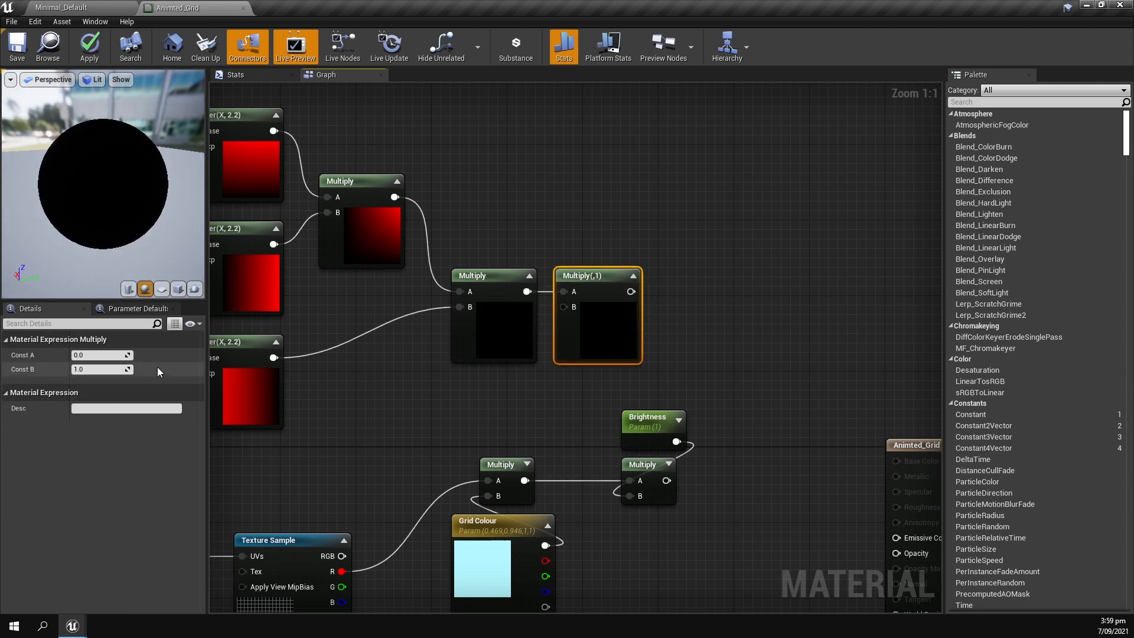
{"action": "type", "text": "10"}
{"action": "key", "text": "Return"}
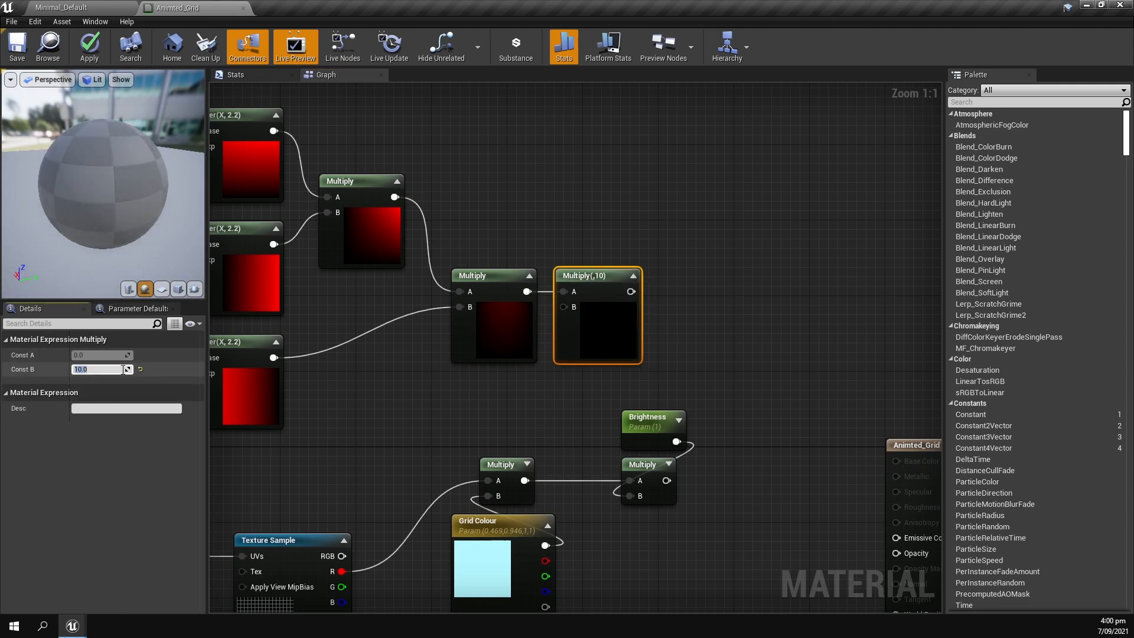
Add a Multiply node below Grid Colour with the Texture Sample's R output in A, with its preview expanded.
{"action": "left_click", "coordinate": [559, 229]}
{"action": "right_click_drag", "start_coordinate": [629, 355], "coordinate": [663, 358]}
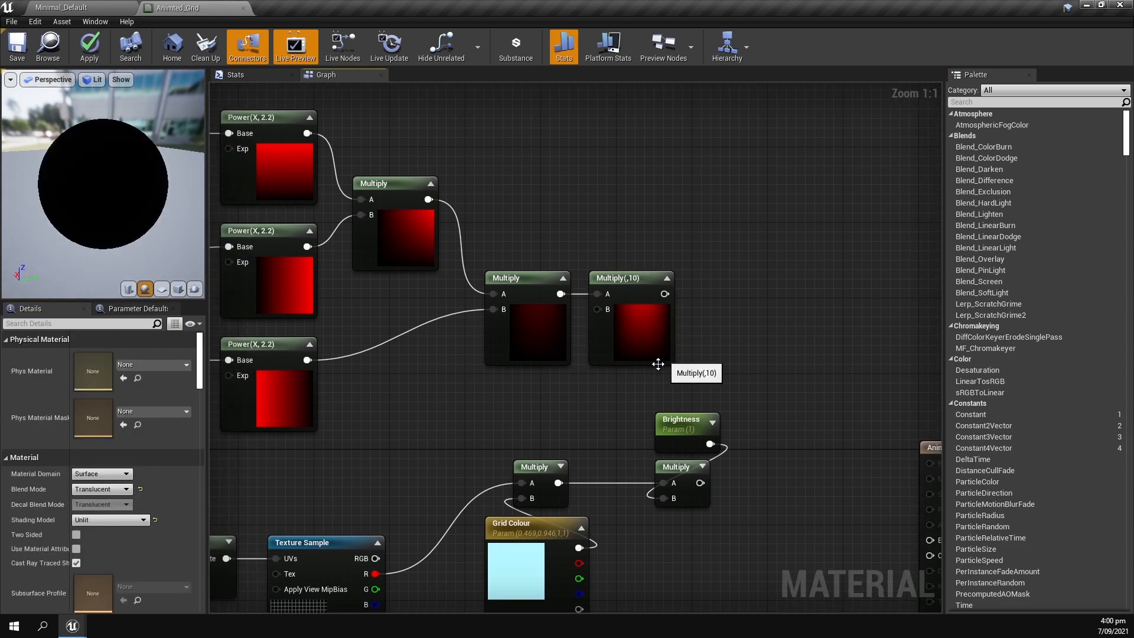
{"action": "scroll", "coordinate": [658, 362], "scroll_direction": "down", "scroll_amount": 3}
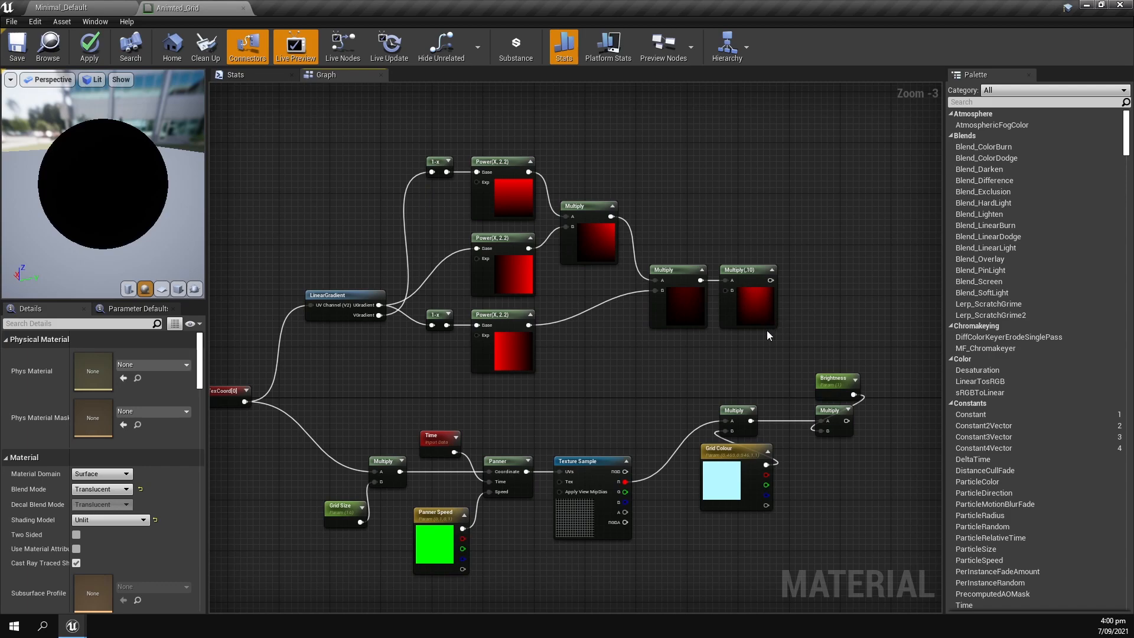
{"action": "key", "text": "Home"}
{"action": "left_click_drag", "start_coordinate": [756, 231], "coordinate": [790, 403]}
{"action": "right_click_drag", "start_coordinate": [695, 389], "coordinate": [778, 392]}
{"action": "left_click", "coordinate": [554, 253]}
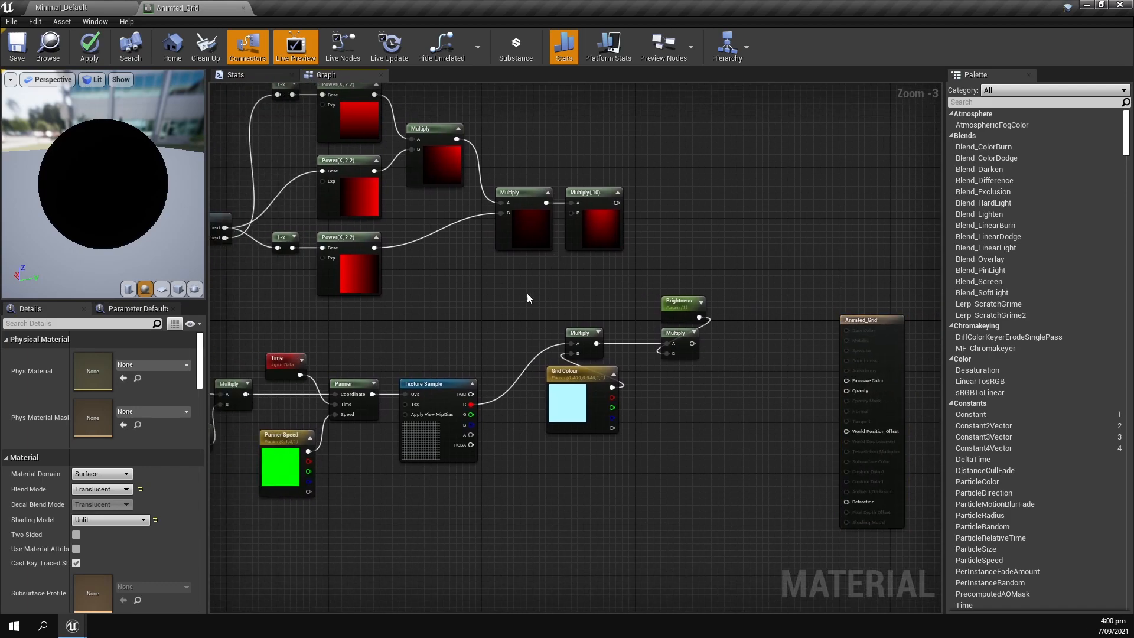
{"action": "right_click_drag", "start_coordinate": [540, 352], "coordinate": [433, 336]}
{"action": "left_click_drag", "start_coordinate": [370, 388], "coordinate": [476, 480]}
{"action": "left_click", "coordinate": [468, 460]}
{"action": "left_click", "coordinate": [468, 460]}
{"action": "left_click_drag", "start_coordinate": [365, 388], "coordinate": [479, 473]}
{"action": "left_click", "coordinate": [513, 463]}
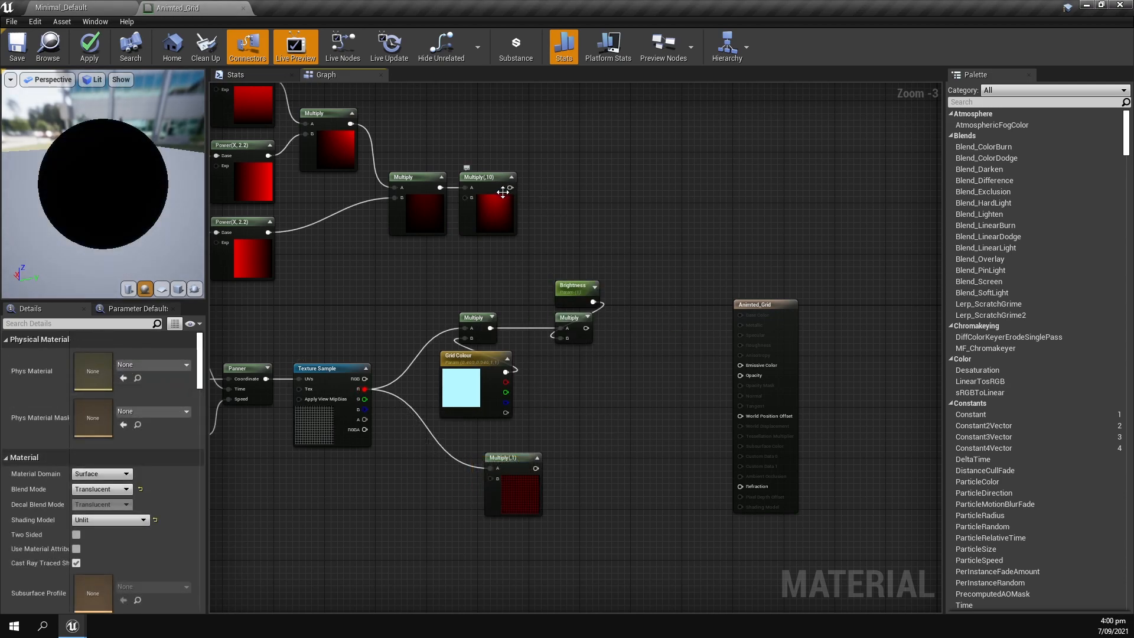
Connect the gradient mask's Multiply(,10) output to B of the new Multiply below Grid Colour.
{"action": "scroll", "coordinate": [503, 192], "scroll_direction": "up", "scroll_amount": 1}
{"action": "left_click_drag", "start_coordinate": [511, 188], "coordinate": [488, 512]}
{"action": "scroll", "coordinate": [488, 513], "scroll_direction": "up", "scroll_amount": 2}
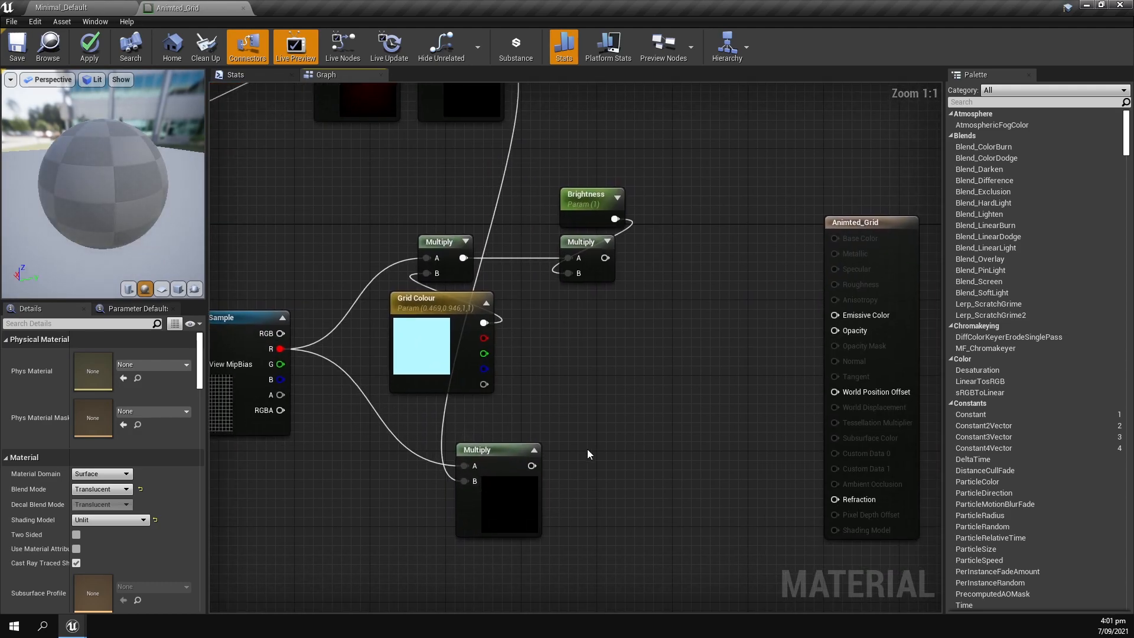
Connect the masked grid Multiply to Opacity and the brightness Multiply to Emissive Color on the material output.
{"action": "left_click_drag", "start_coordinate": [399, 463], "coordinate": [701, 328]}
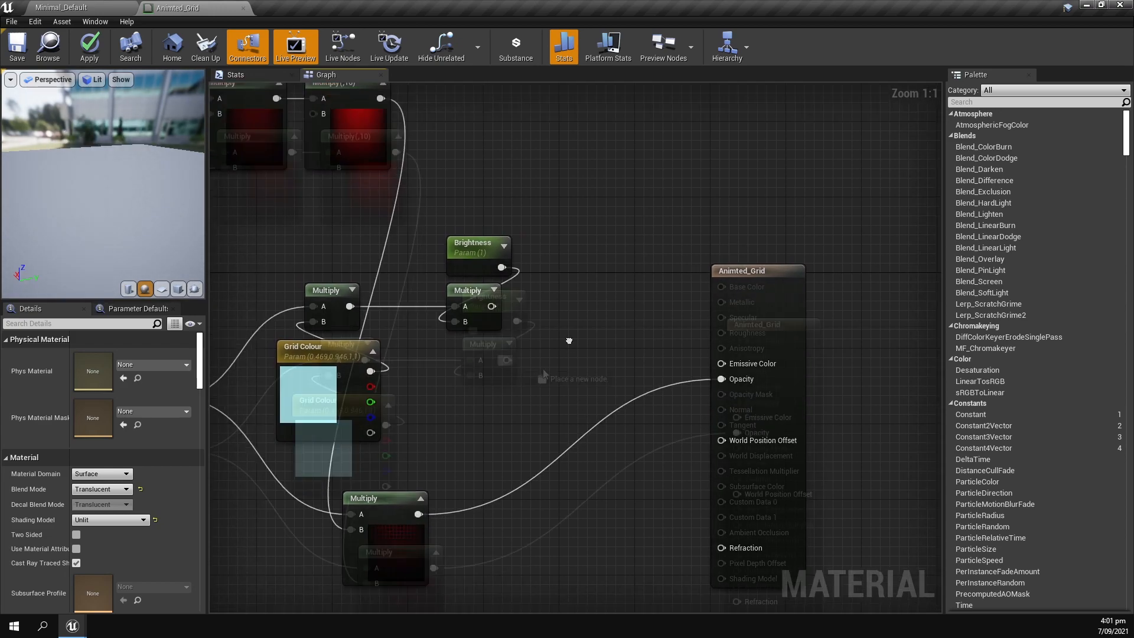
{"action": "left_click_drag", "start_coordinate": [506, 359], "coordinate": [736, 417]}
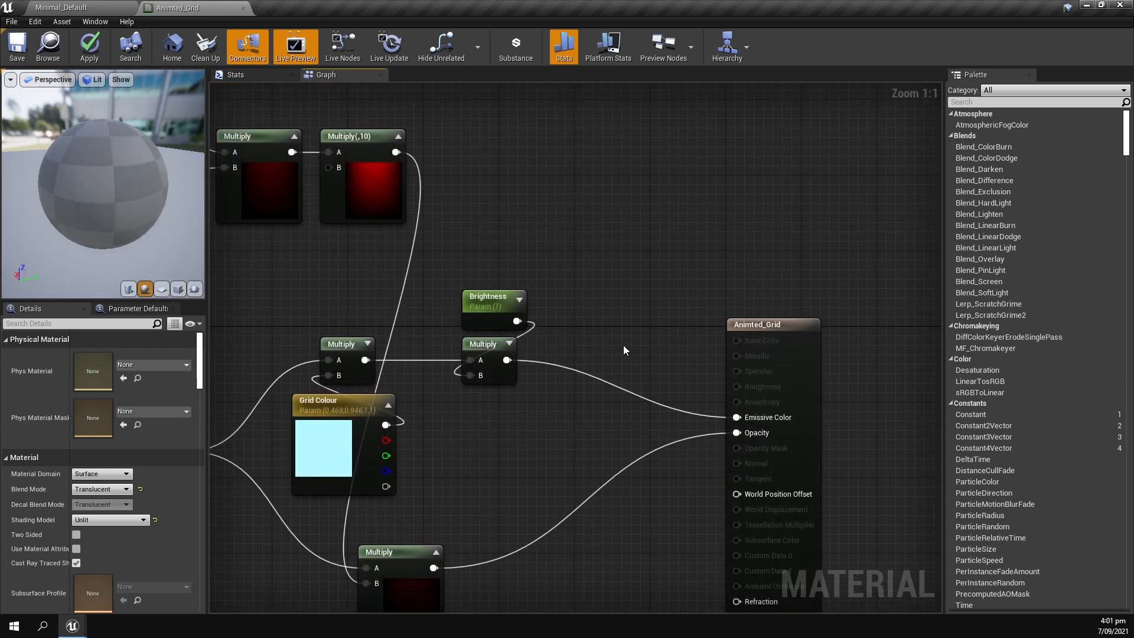
Apply and save the material, and examine the faded grid plane in the Minimal_Default level.
{"action": "left_click", "coordinate": [89, 46]}
{"action": "left_click", "coordinate": [18, 50]}
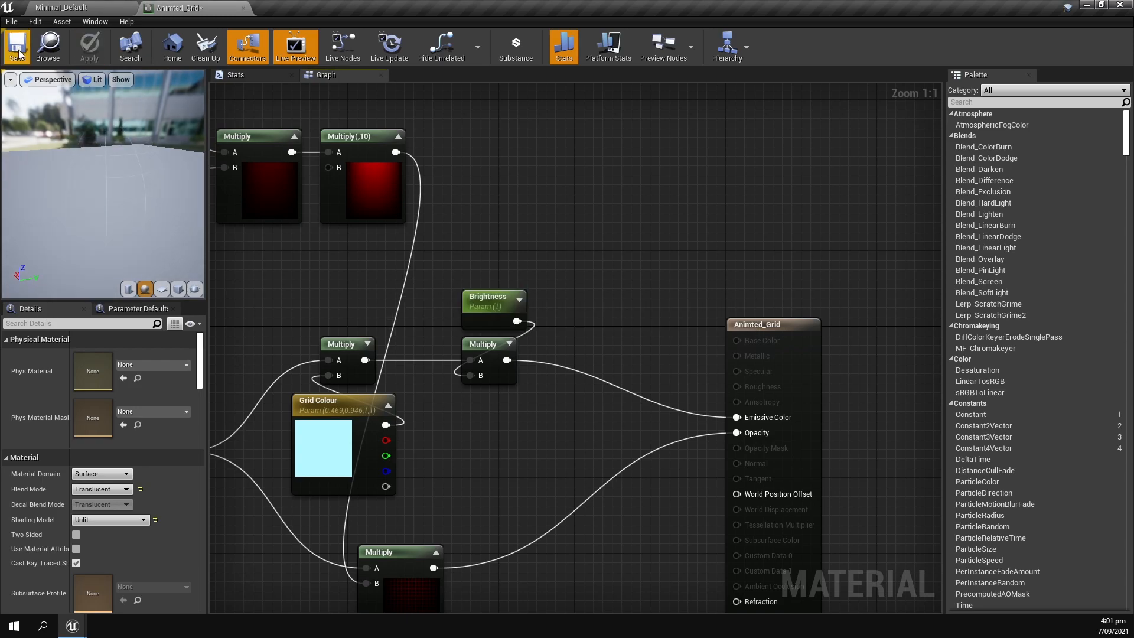
{"action": "left_click", "coordinate": [48, 9]}
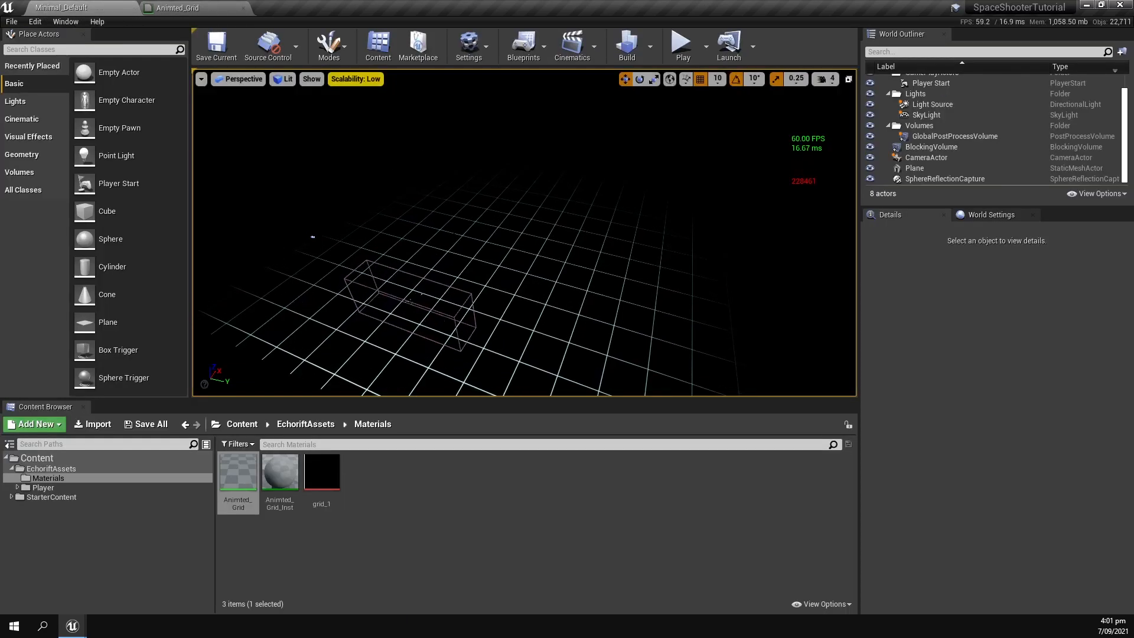
{"action": "right_click_drag", "start_coordinate": [334, 217], "coordinate": [423, 205]}
{"action": "right_click_drag", "start_coordinate": [349, 181], "coordinate": [254, 212]}
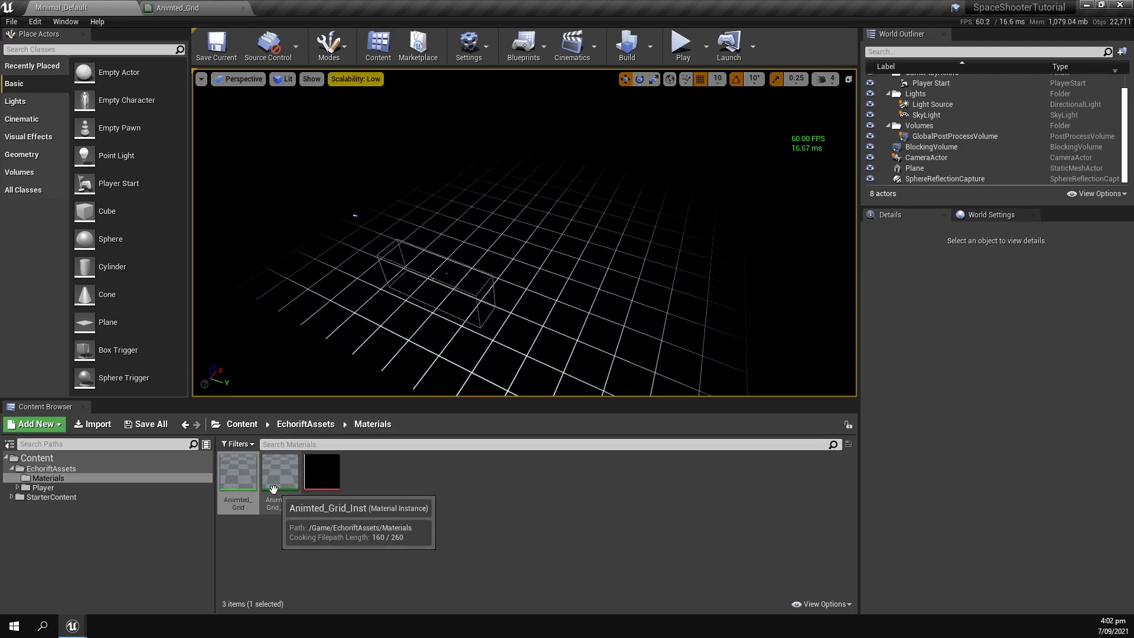
Reopen the Animted_Grid material and add a StaticSwitchParameter named Grid Fill before the output node.
{"action": "double_click", "coordinate": [236, 475]}
{"action": "right_click", "coordinate": [499, 341]}
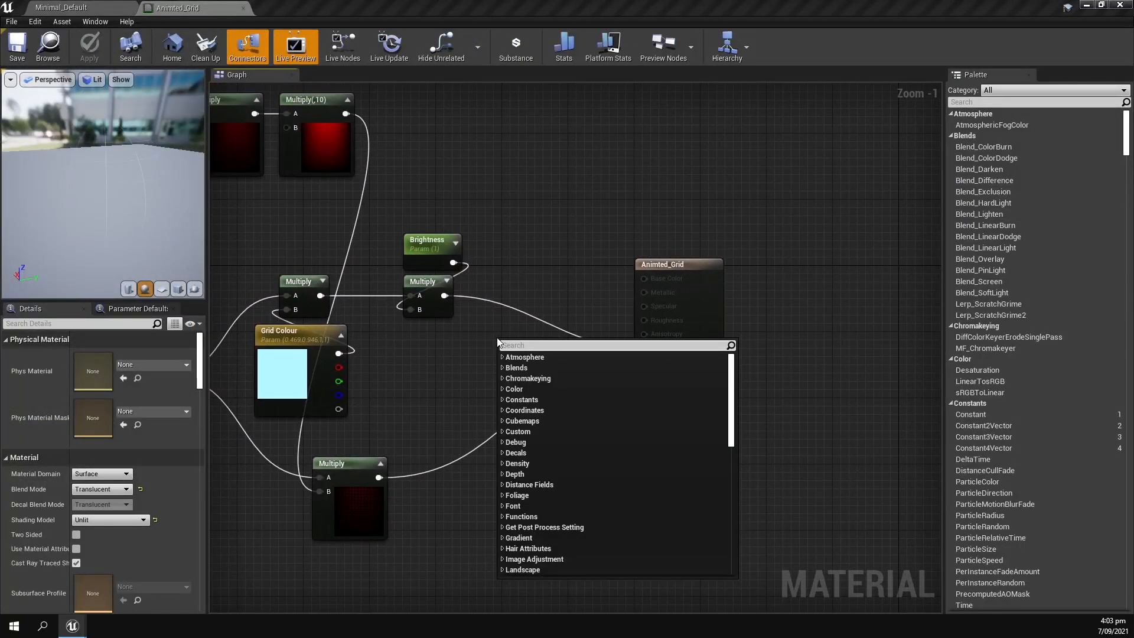
{"action": "type", "text": "switch para"}
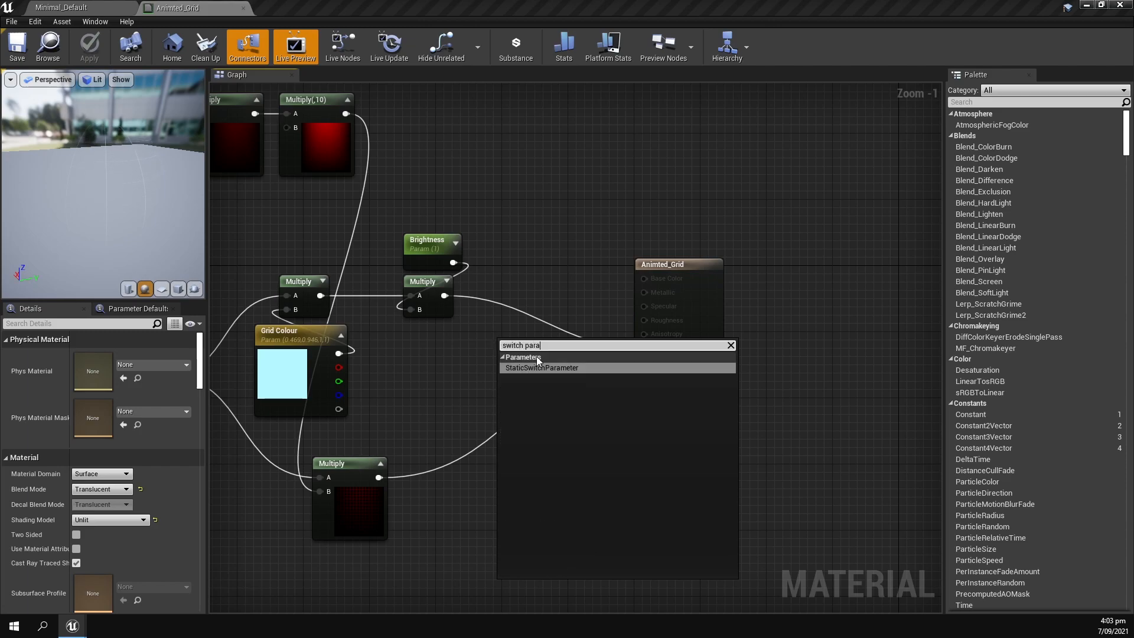
{"action": "left_click", "coordinate": [535, 368]}
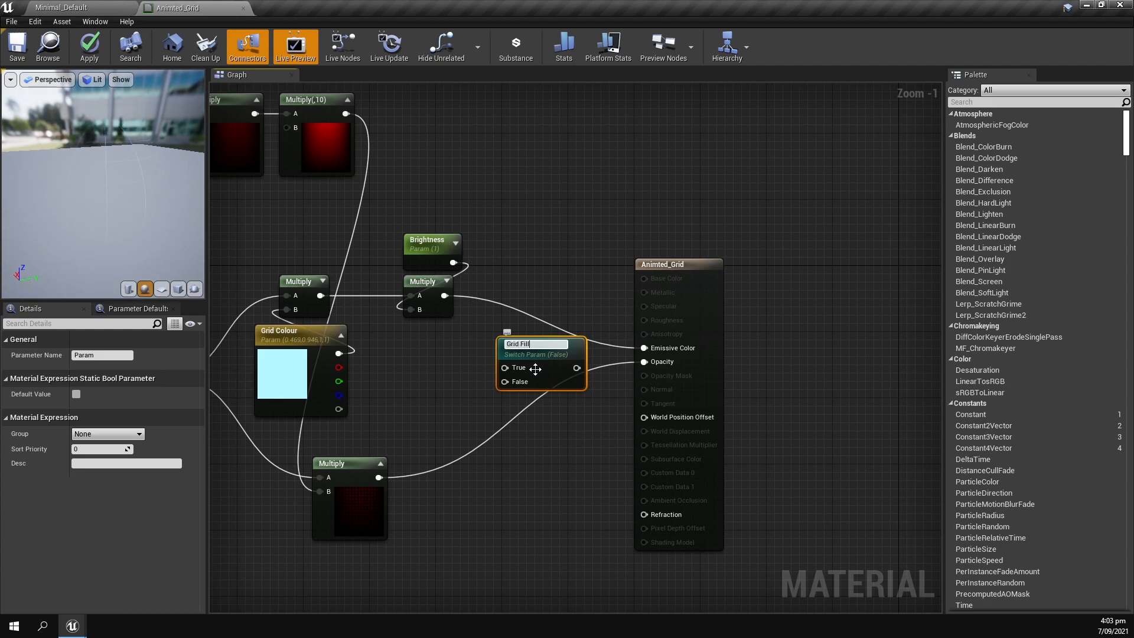
{"action": "type", "text": "Grid Fill"}
{"action": "key", "text": "Return"}
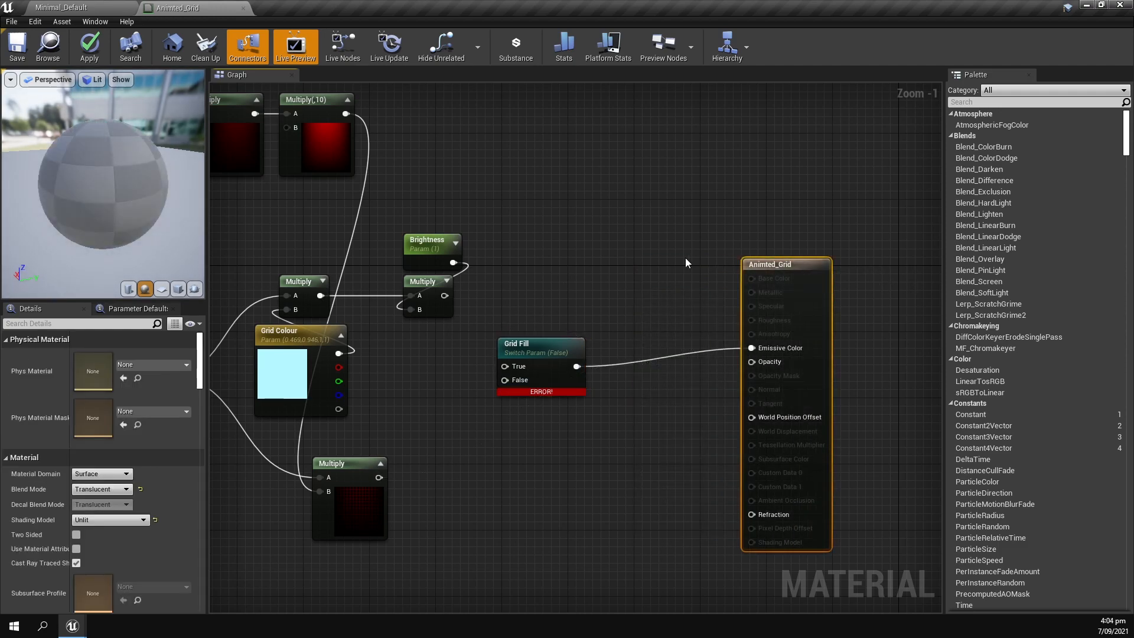
Duplicate the Grid Fill switch and connect one copy to Emissive Color and the other to Opacity.
{"action": "left_click", "coordinate": [597, 332]}
{"action": "key", "text": "ctrl+w"}
{"action": "left_click_drag", "start_coordinate": [597, 332], "coordinate": [612, 404]}
{"action": "left_click_drag", "start_coordinate": [672, 427], "coordinate": [754, 363]}
{"action": "left_click_drag", "start_coordinate": [646, 421], "coordinate": [596, 421]}
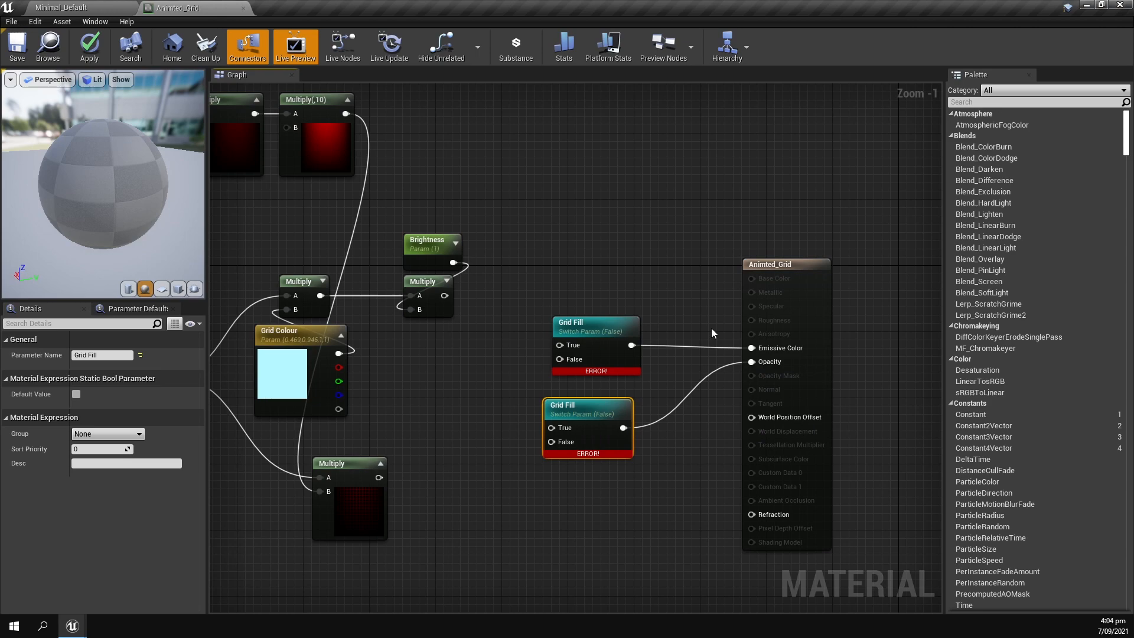
Connect the brightness Multiply to the upper Grid Fill's False input and the masked grid Multiply to the lower one's False input.
{"action": "left_click", "coordinate": [534, 292]}
{"action": "right_click_drag", "start_coordinate": [496, 401], "coordinate": [599, 401]}
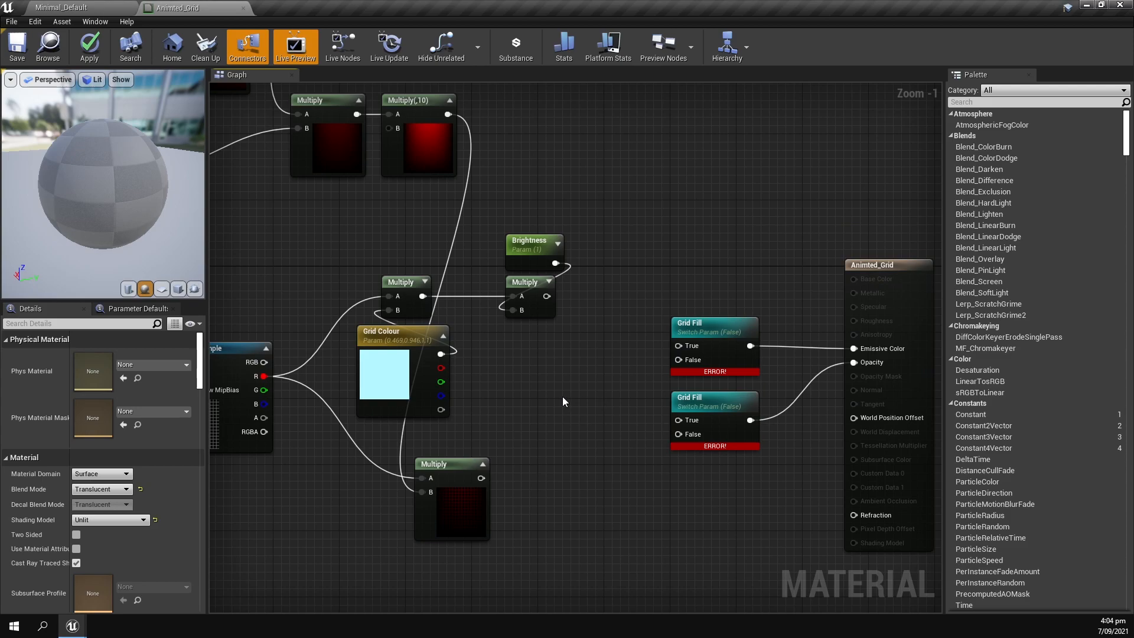
{"action": "left_click_drag", "start_coordinate": [546, 296], "coordinate": [678, 359]}
{"action": "left_click_drag", "start_coordinate": [478, 478], "coordinate": [677, 434]}
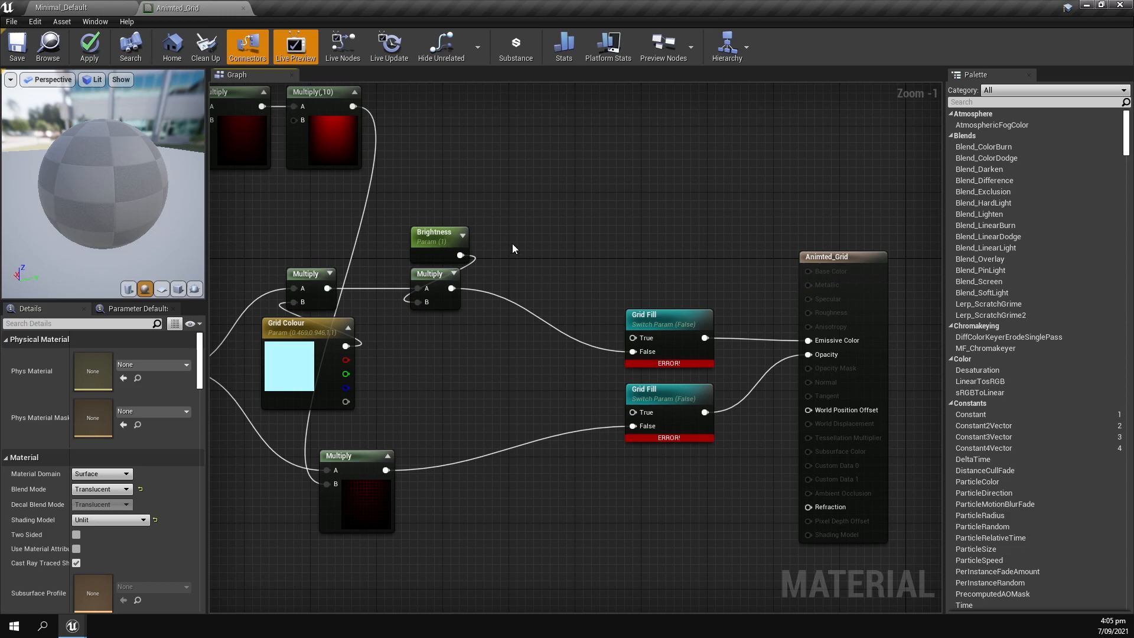
Add a Multiply node between Grid Colour and the Grid Fill switches, fed in A by the Multiply(,10) gradient mask.
{"action": "right_click_drag", "start_coordinate": [415, 231], "coordinate": [635, 332]}
{"action": "left_click_drag", "start_coordinate": [420, 159], "coordinate": [547, 241]}
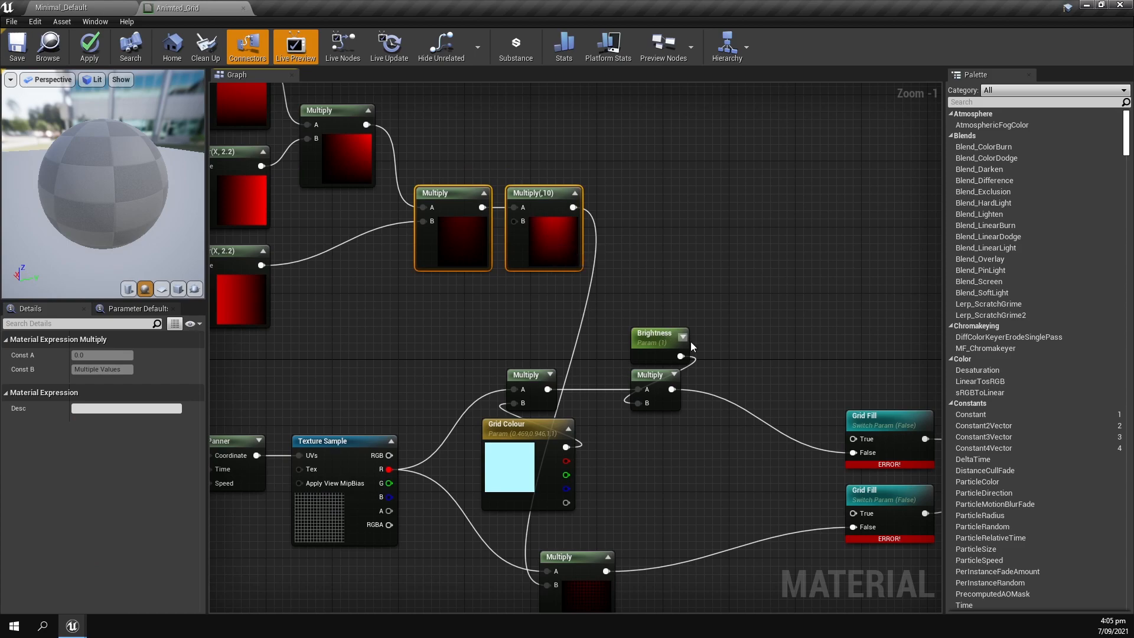
{"action": "key", "text": "Home"}
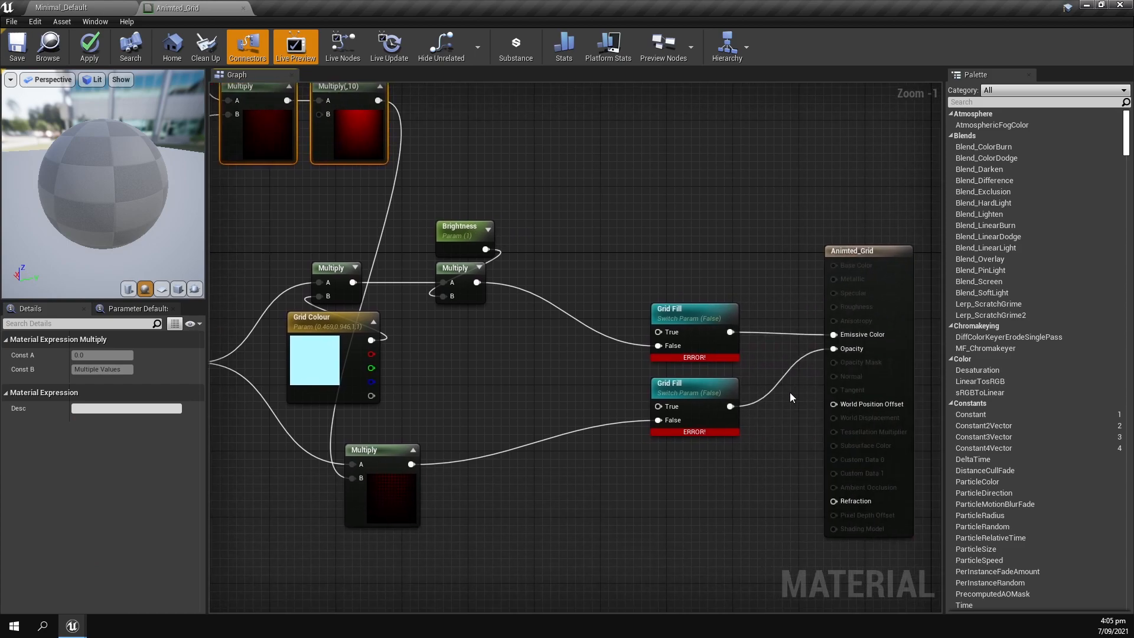
{"action": "left_click", "coordinate": [466, 193]}
{"action": "right_click_drag", "start_coordinate": [465, 192], "coordinate": [471, 231]}
{"action": "left_click_drag", "start_coordinate": [384, 139], "coordinate": [477, 429]}
{"action": "type", "text": "mul"}
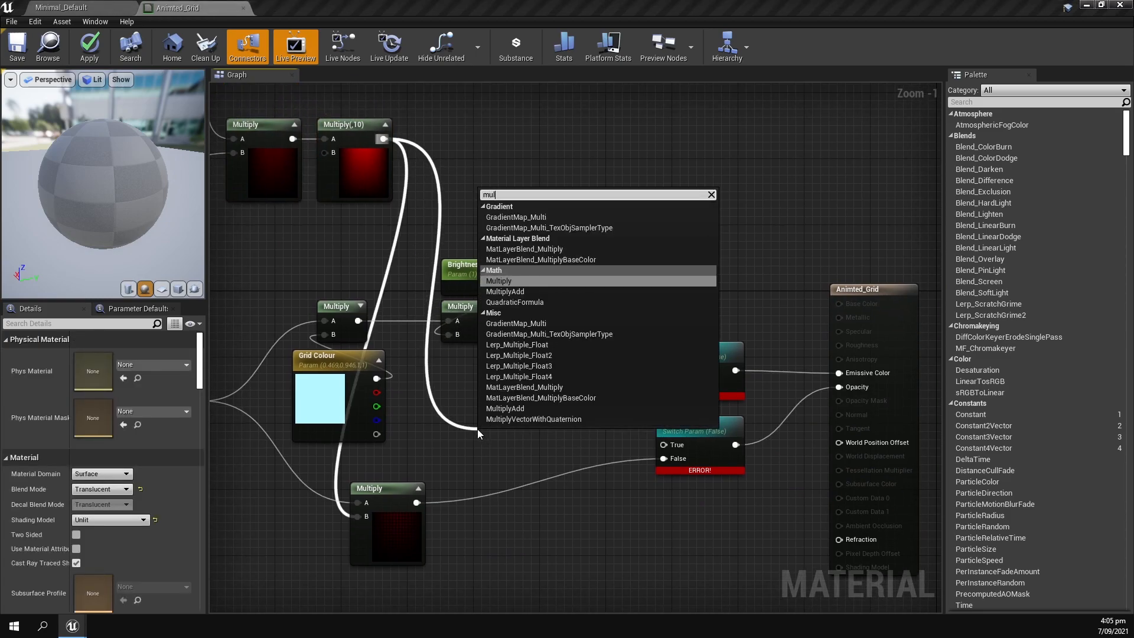
{"action": "left_click", "coordinate": [496, 281]}
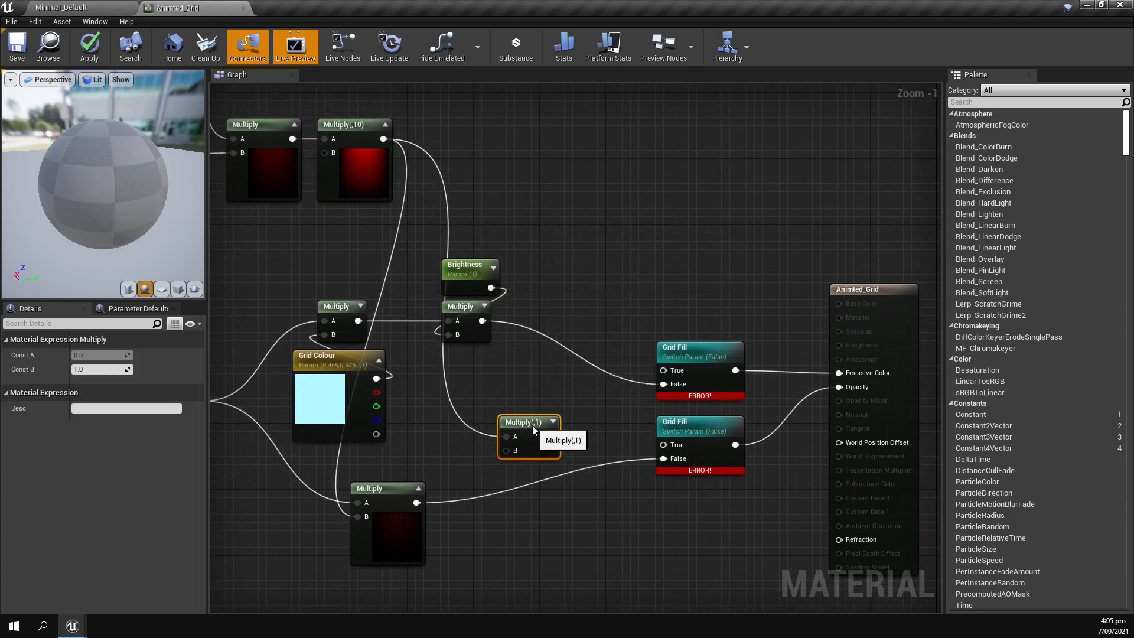
Add a Constant3Vector, connect it to B of the new Multiply, and set its colour to white (1,1,1).
{"action": "left_click", "coordinate": [477, 451]}
{"action": "scroll", "coordinate": [444, 446], "scroll_direction": "up", "scroll_amount": 1}
{"action": "key", "text": "3"}
{"action": "left_click", "coordinate": [430, 448]}
{"action": "left_click_drag", "start_coordinate": [458, 451], "coordinate": [517, 450]}
{"action": "double_click", "coordinate": [516, 497]}
{"action": "left_click_drag", "start_coordinate": [692, 389], "coordinate": [692, 340]}
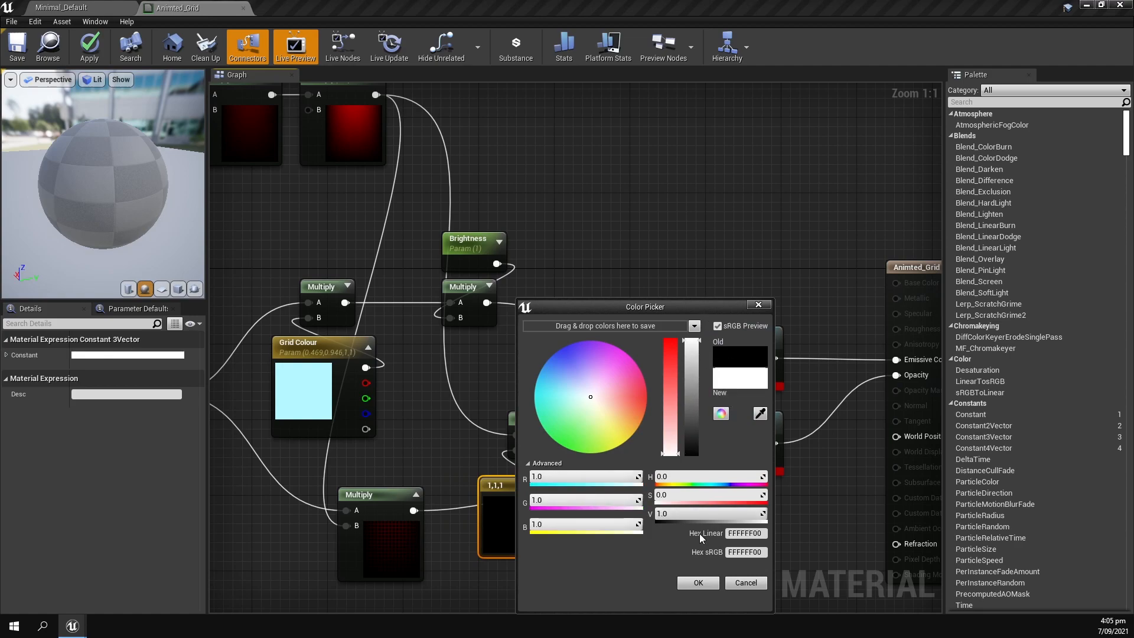
{"action": "left_click", "coordinate": [696, 583]}
Connect the white constant's Multiply to the True input of the lower Grid Fill switch and tidy the nodes.
{"action": "left_click_drag", "start_coordinate": [493, 410], "coordinate": [546, 392]}
{"action": "left_click", "coordinate": [499, 441]}
{"action": "left_click_drag", "start_coordinate": [463, 456], "coordinate": [461, 424]}
{"action": "left_click", "coordinate": [491, 354]}
{"action": "right_click_drag", "start_coordinate": [491, 354], "coordinate": [487, 310]}
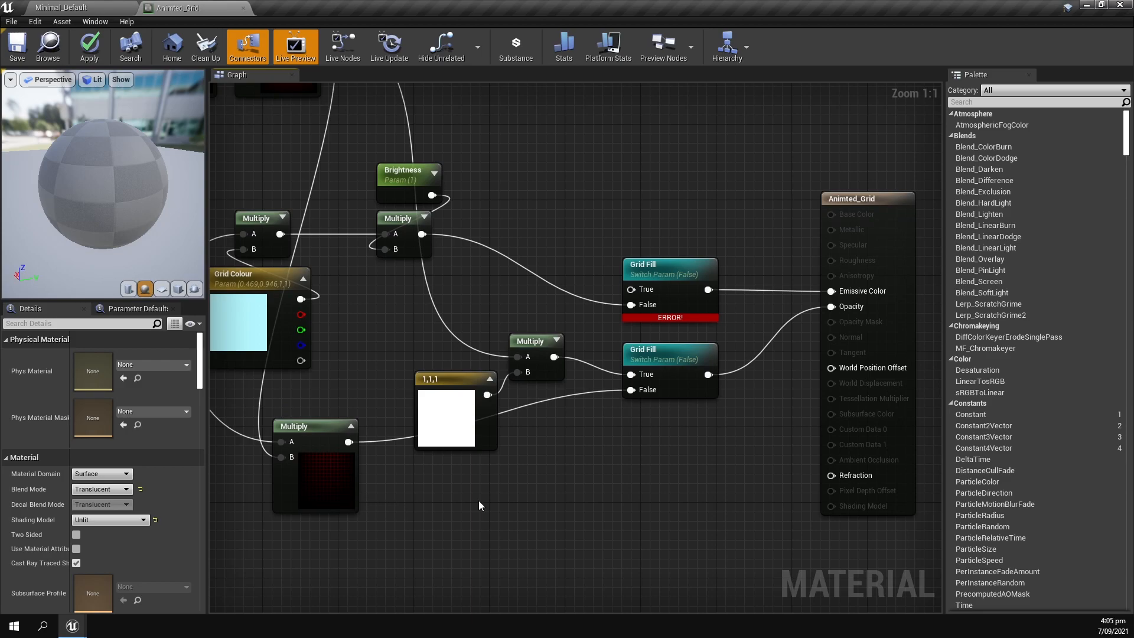
Move both Grid Fill switches and the material output node further right to make room in the graph.
{"action": "scroll", "coordinate": [478, 500], "scroll_direction": "down", "scroll_amount": 1}
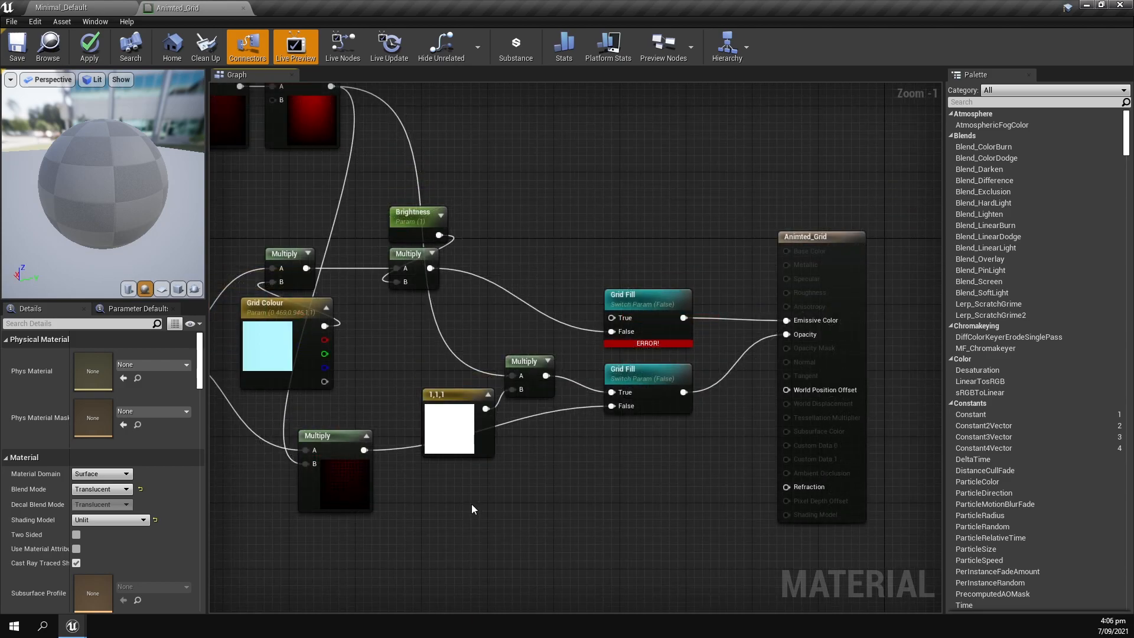
{"action": "right_click_drag", "start_coordinate": [487, 307], "coordinate": [430, 341]}
{"action": "left_click_drag", "start_coordinate": [519, 289], "coordinate": [756, 448]}
{"action": "left_click_drag", "start_coordinate": [741, 269], "coordinate": [816, 269]}
{"action": "left_click", "coordinate": [520, 254]}
Insert an Add node from the brightness Multiply in A to the upper Grid Fill's True input, with its preview expanded.
{"action": "right_click_drag", "start_coordinate": [314, 258], "coordinate": [438, 258]}
{"action": "scroll", "coordinate": [438, 259], "scroll_direction": "up", "scroll_amount": 1}
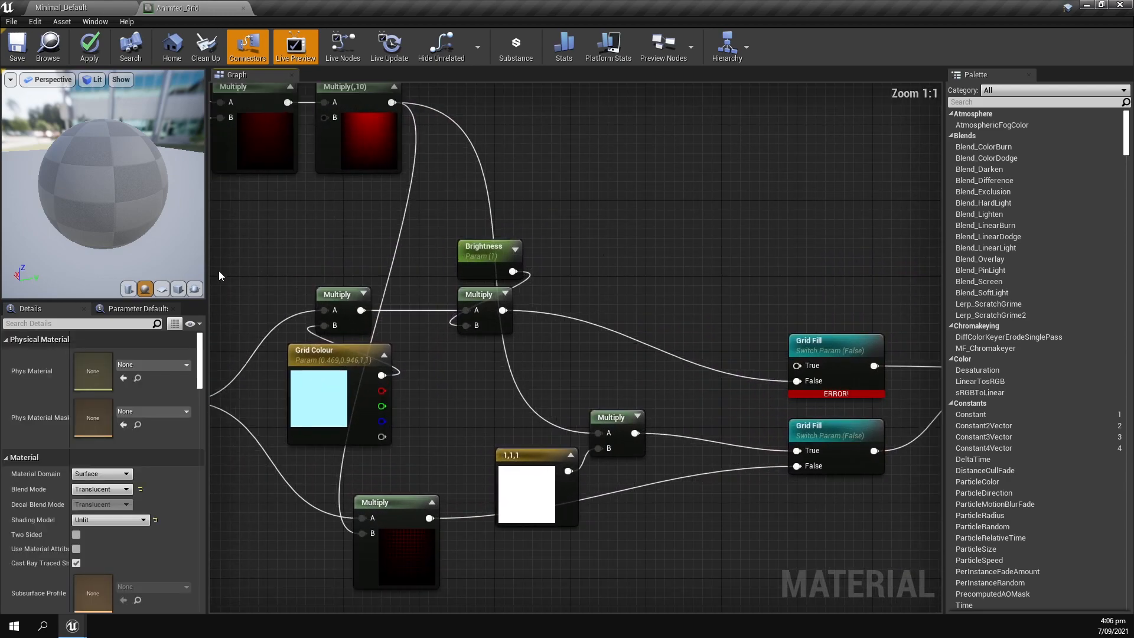
{"action": "right_click_drag", "start_coordinate": [220, 286], "coordinate": [405, 296]}
{"action": "right_click_drag", "start_coordinate": [629, 308], "coordinate": [411, 305]}
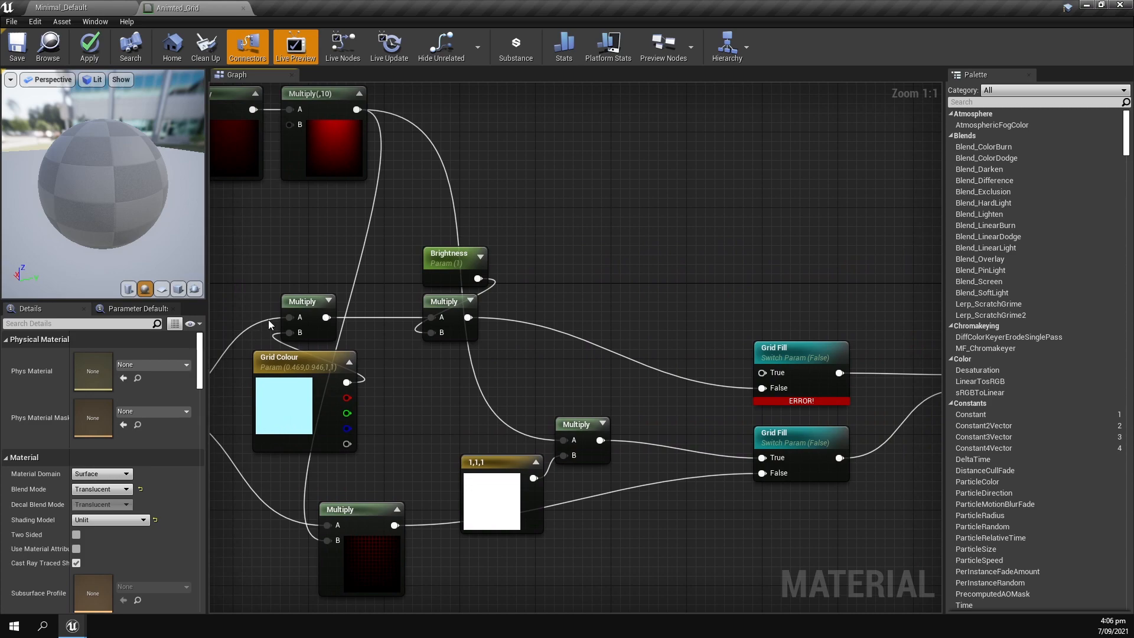
{"action": "right_click_drag", "start_coordinate": [494, 250], "coordinate": [427, 236]}
{"action": "right_click", "coordinate": [429, 264]}
{"action": "left_click", "coordinate": [485, 238]}
{"action": "key", "text": "a"}
{"action": "left_click", "coordinate": [424, 237]}
{"action": "left_click_drag", "start_coordinate": [338, 307], "coordinate": [632, 363]}
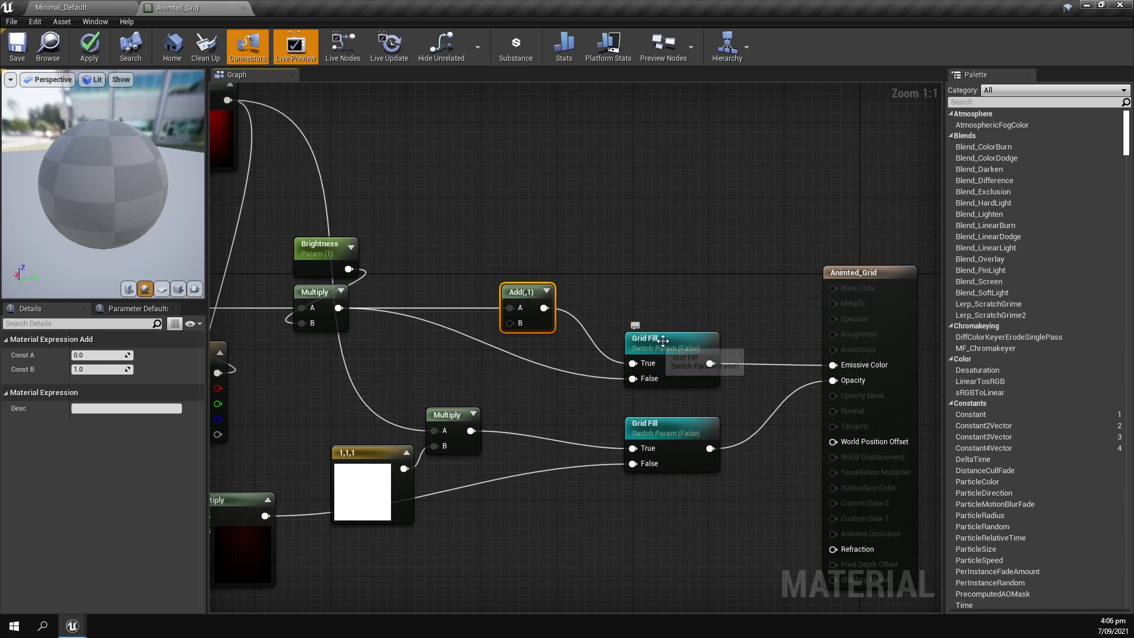
{"action": "left_click", "coordinate": [546, 292]}
{"action": "left_click", "coordinate": [453, 252]}
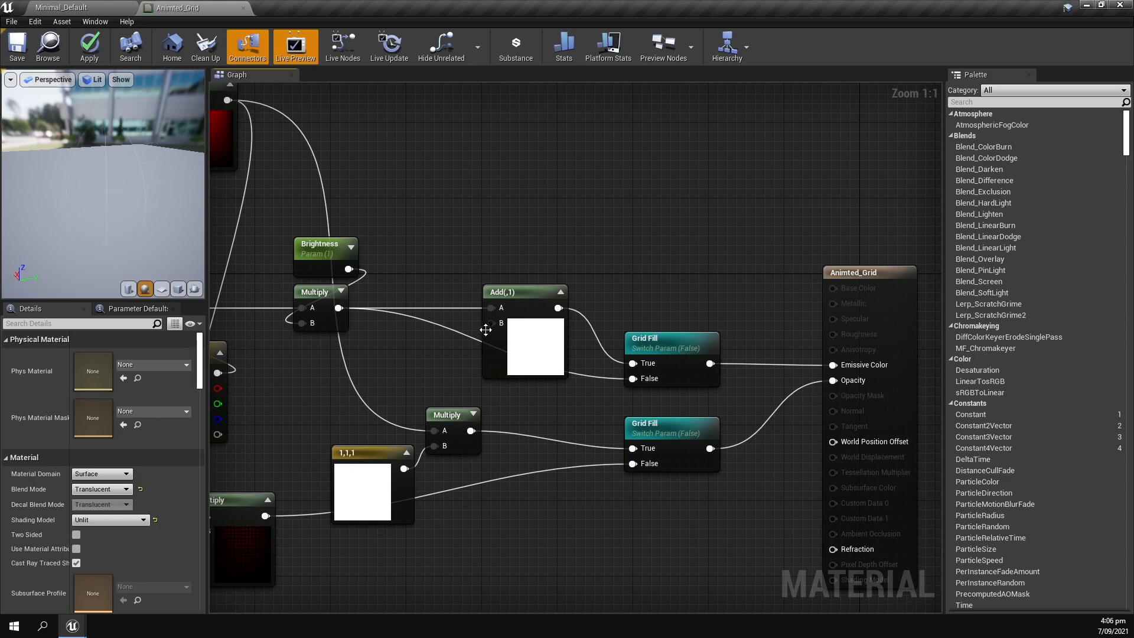
Add a Multiply node taking Multiply(,10) in B and feeding the Add node's B, with its preview expanded.
{"action": "right_click_drag", "start_coordinate": [374, 270], "coordinate": [484, 276]}
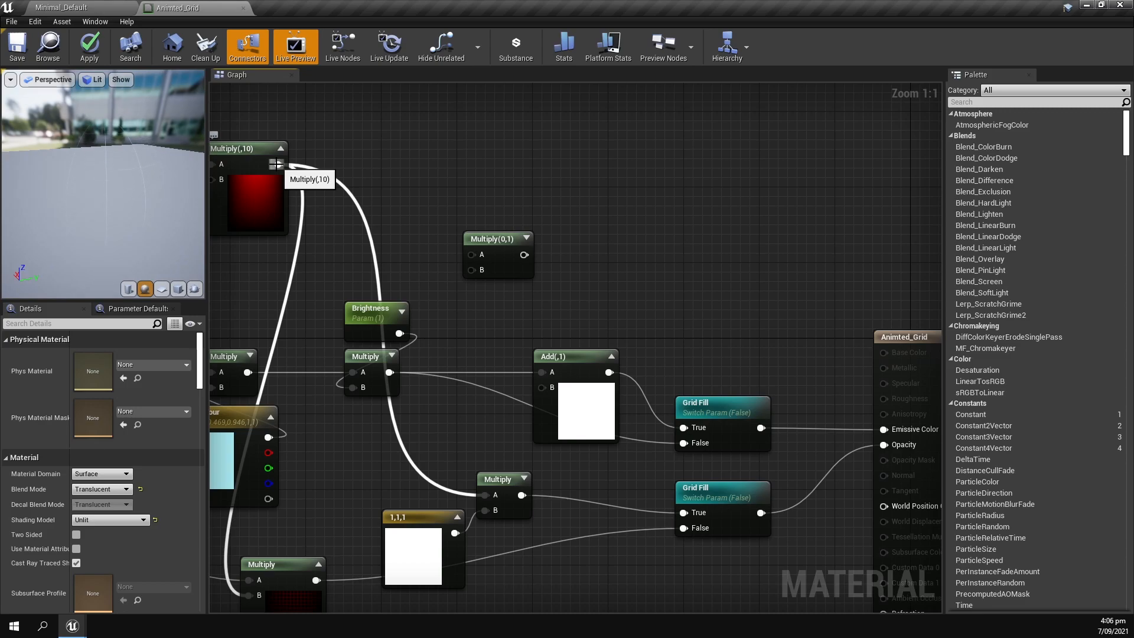
{"action": "left_click_drag", "start_coordinate": [276, 164], "coordinate": [541, 387]}
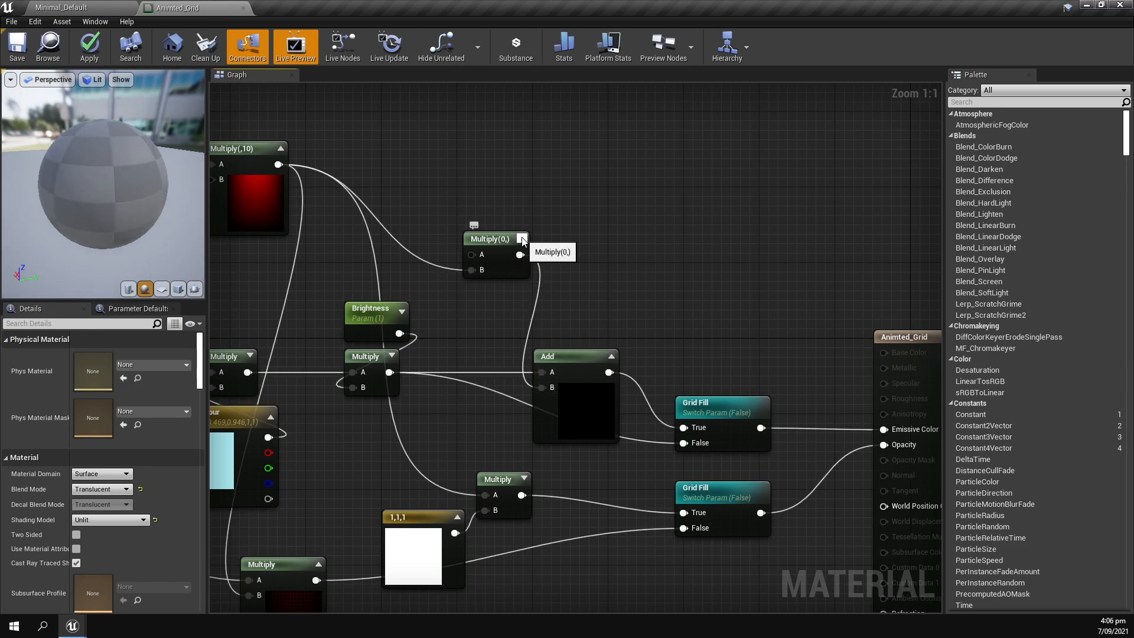
{"action": "left_click", "coordinate": [521, 238]}
{"action": "left_click_drag", "start_coordinate": [510, 235], "coordinate": [514, 201]}
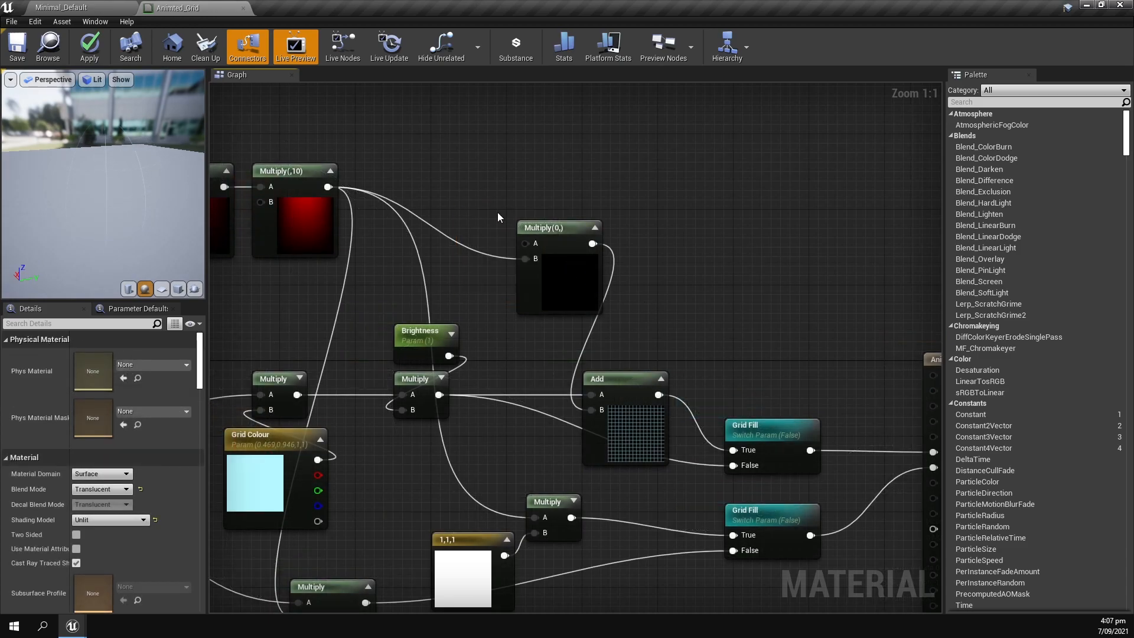
Add a vector parameter named Grid Fill Colour beside the Multiply that feeds the Add node.
{"action": "left_click_drag", "start_coordinate": [525, 243], "coordinate": [536, 210]}
{"action": "left_click", "coordinate": [505, 251]}
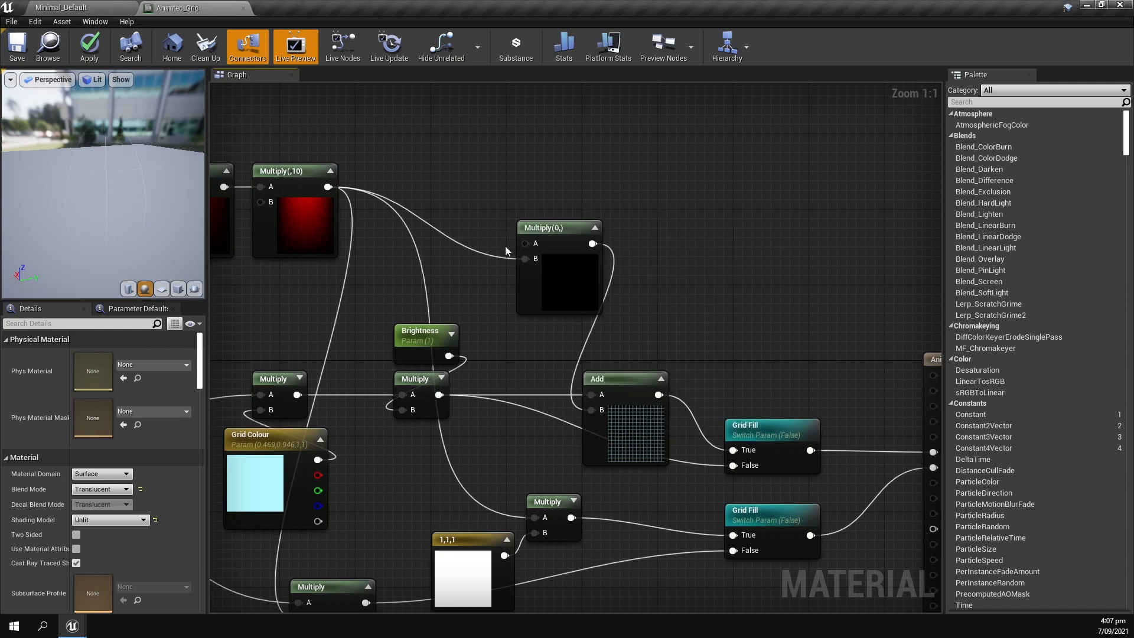
{"action": "right_click", "coordinate": [452, 170]}
{"action": "type", "text": "Vector pa"}
{"action": "left_click", "coordinate": [468, 192]}
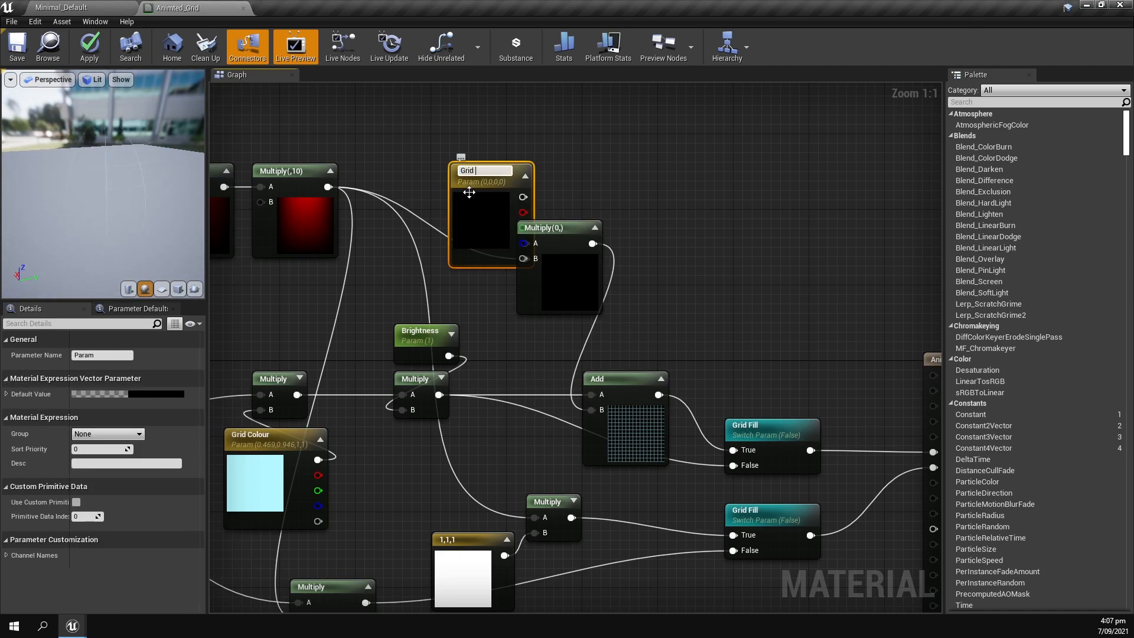
{"action": "type", "text": "Grid Fill Colour"}
{"action": "key", "text": "Return"}
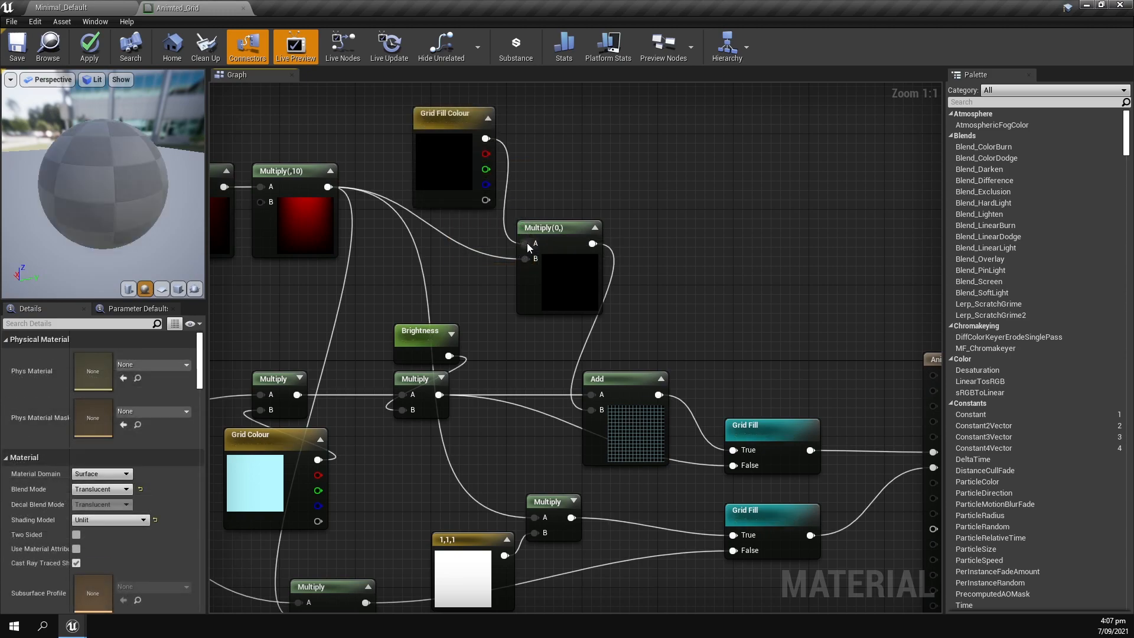
Connect Grid Fill Colour to A of the Multiply feeding the Add node and set its default colour to red (1,0,0,0).
{"action": "double_click", "coordinate": [465, 174]}
{"action": "left_click_drag", "start_coordinate": [621, 230], "coordinate": [624, 211]}
{"action": "left_click_drag", "start_coordinate": [642, 230], "coordinate": [642, 213]}
{"action": "left_click", "coordinate": [649, 460]}
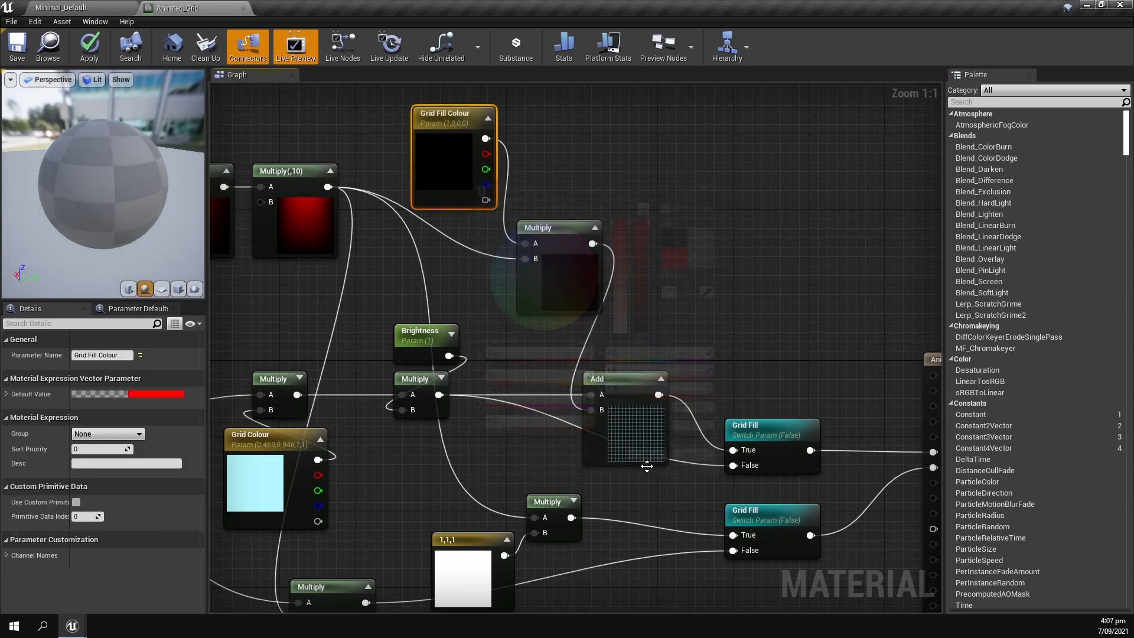
{"action": "left_click", "coordinate": [687, 321]}
{"action": "right_click_drag", "start_coordinate": [687, 321], "coordinate": [599, 286]}
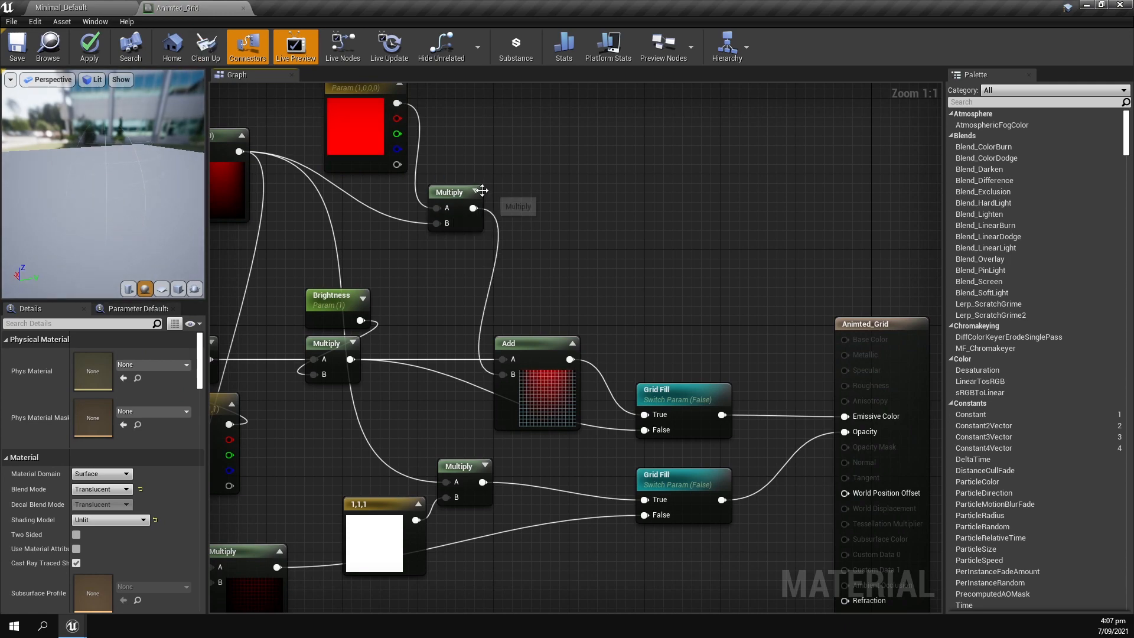
{"action": "right_click_drag", "start_coordinate": [650, 329], "coordinate": [580, 268]}
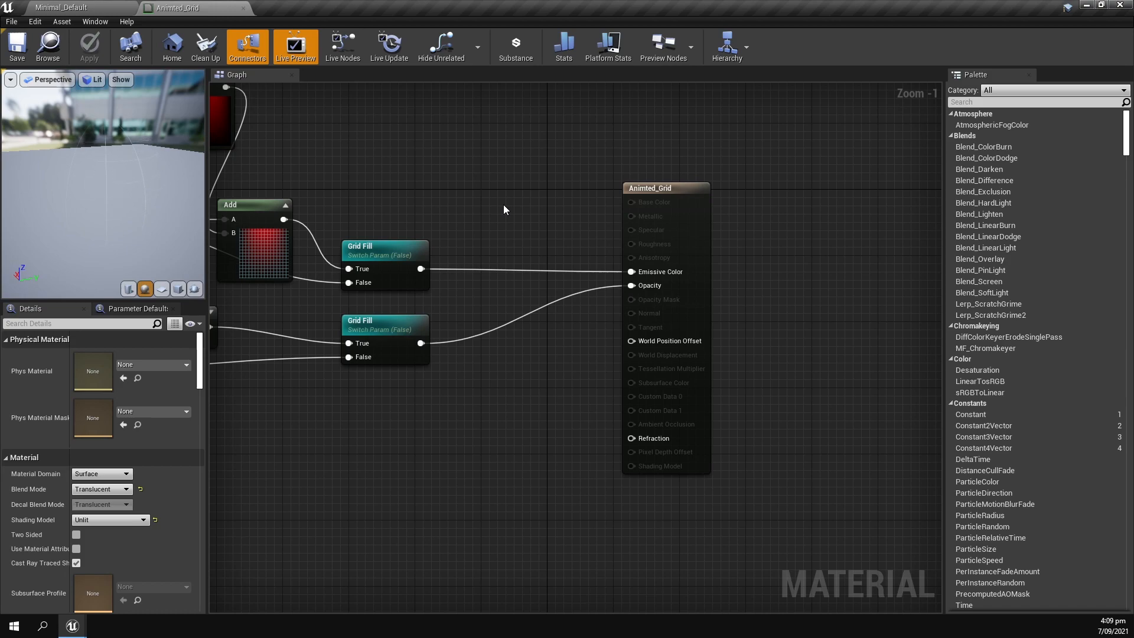
Insert a Multiply node between the lower Grid Fill switch's output and the material's Opacity input.
{"action": "key", "text": "m"}
{"action": "left_click", "coordinate": [472, 323]}
{"action": "left_click_drag", "start_coordinate": [421, 343], "coordinate": [630, 286]}
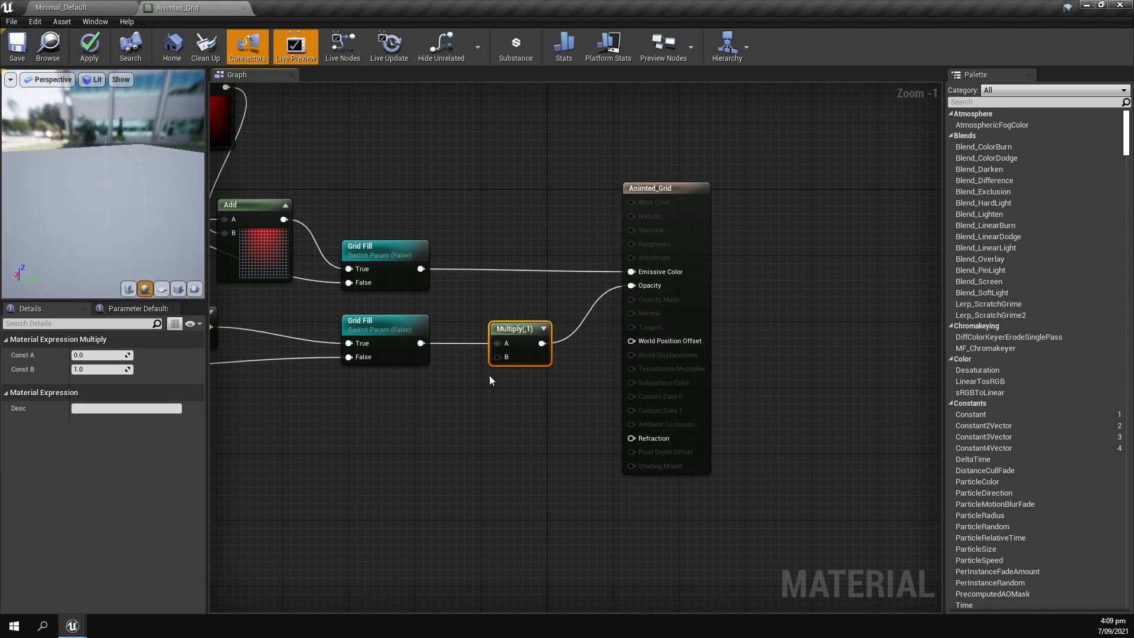
Add a scalar parameter named Main_Opacity with default value 1 and connect it to B of the new Multiply node.
{"action": "key", "text": "s"}
{"action": "left_click", "coordinate": [490, 380]}
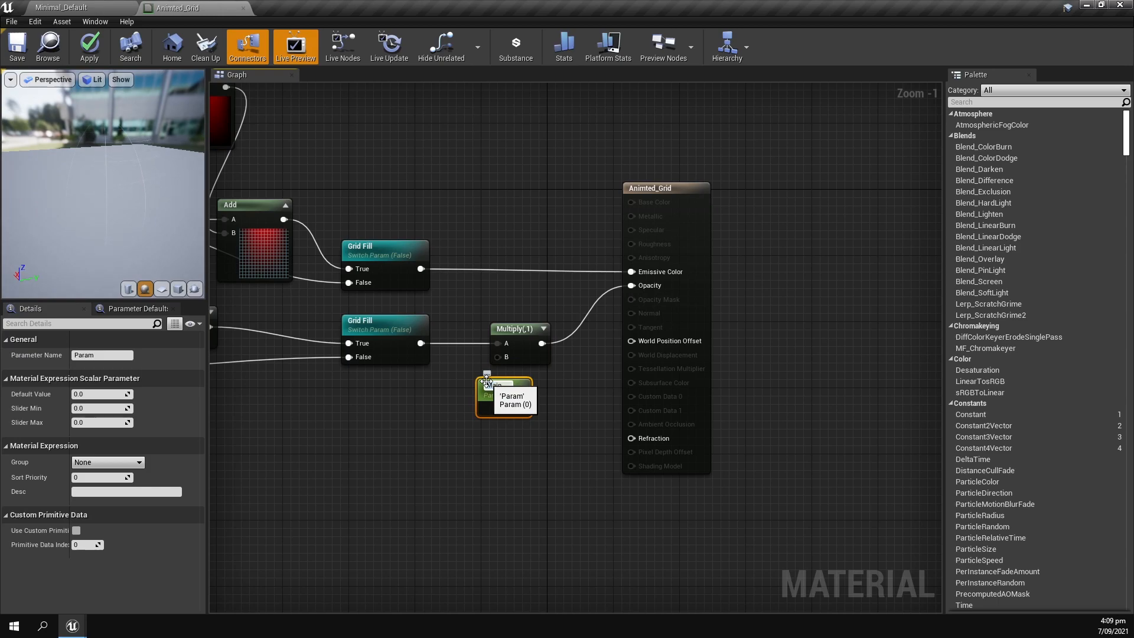
{"action": "type", "text": "Main_Opacity"}
{"action": "key", "text": "Return"}
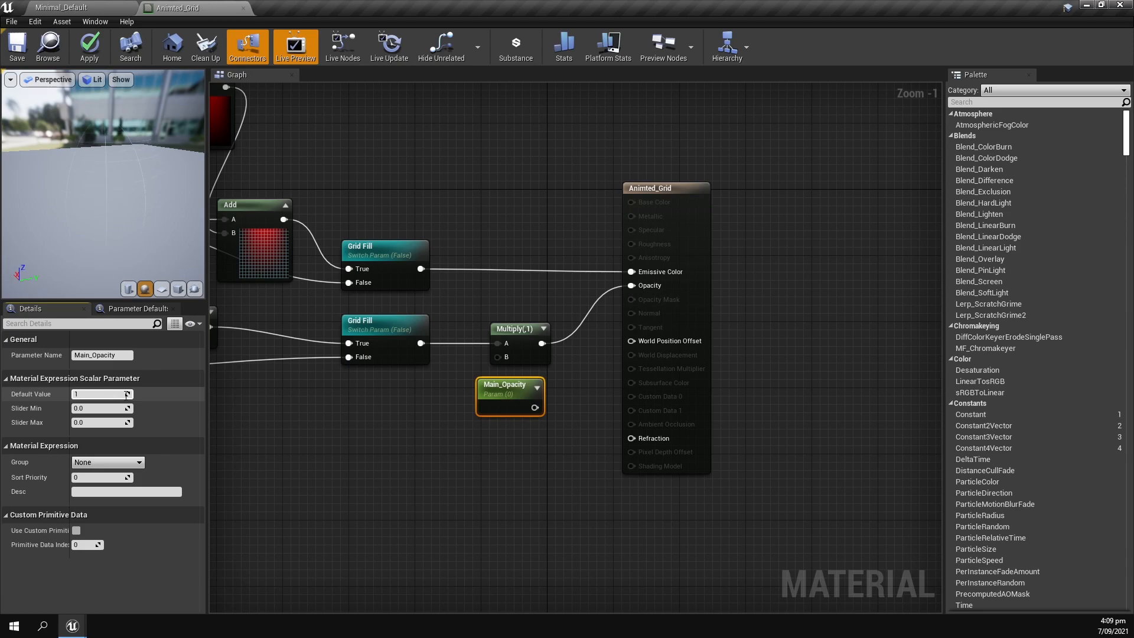
{"action": "left_click", "coordinate": [113, 394]}
{"action": "type", "text": "1"}
{"action": "key", "text": "Return"}
{"action": "left_click_drag", "start_coordinate": [535, 407], "coordinate": [467, 388]}
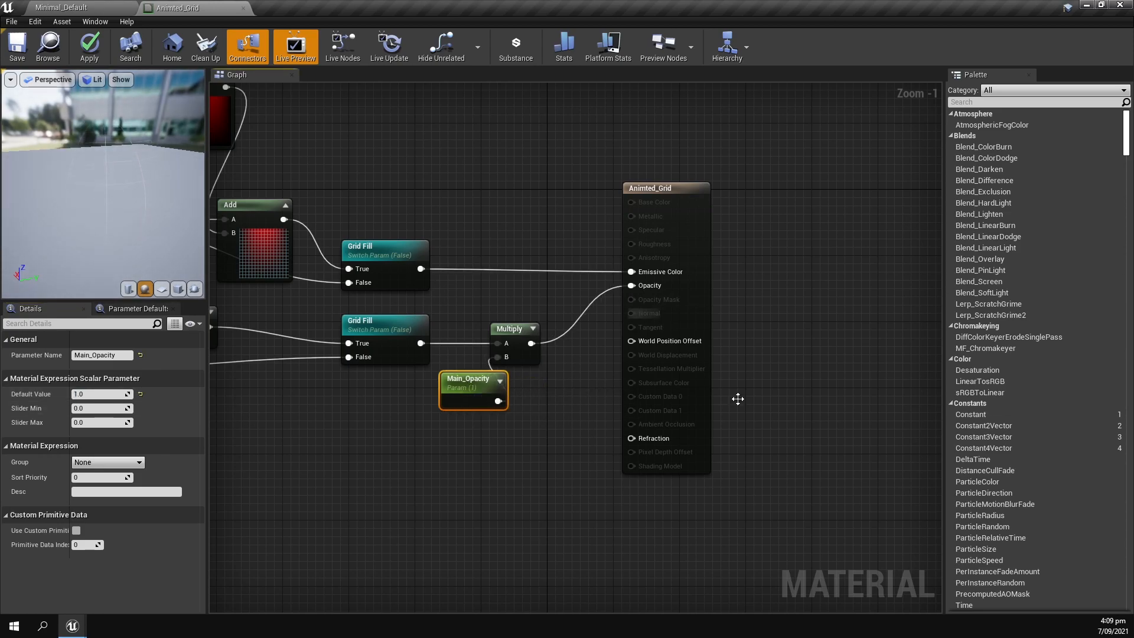
Apply and save the Animted_Grid material, and close its editor to return to the level.
{"action": "left_click", "coordinate": [87, 57]}
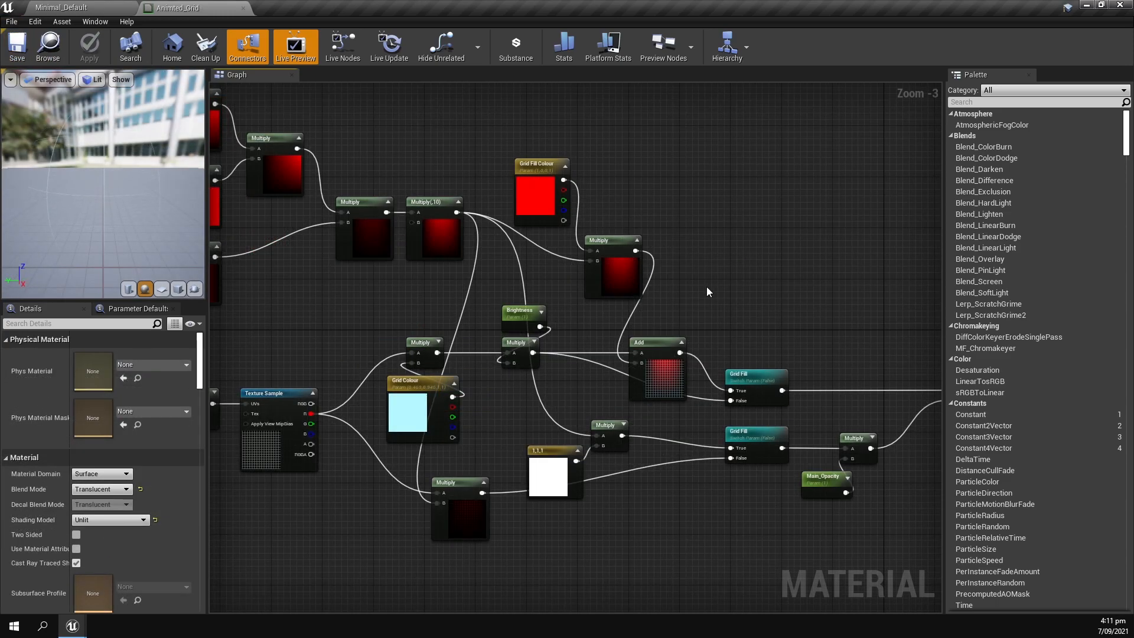
{"action": "right_click_drag", "start_coordinate": [706, 286], "coordinate": [509, 264]}
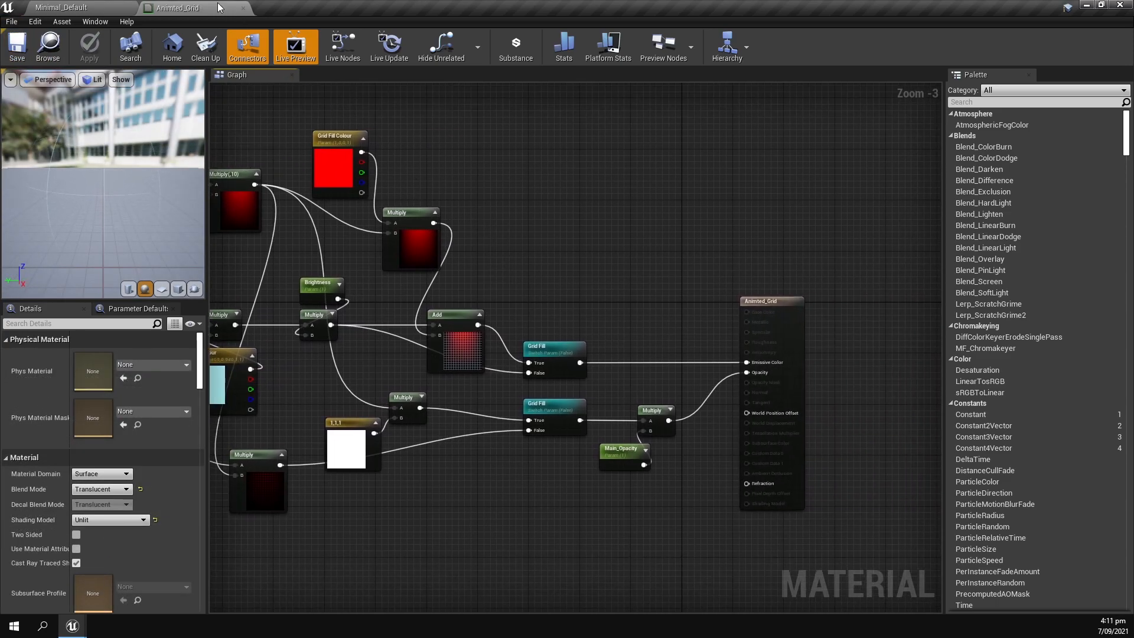
{"action": "left_click", "coordinate": [242, 7]}
{"action": "left_click", "coordinate": [448, 318]}
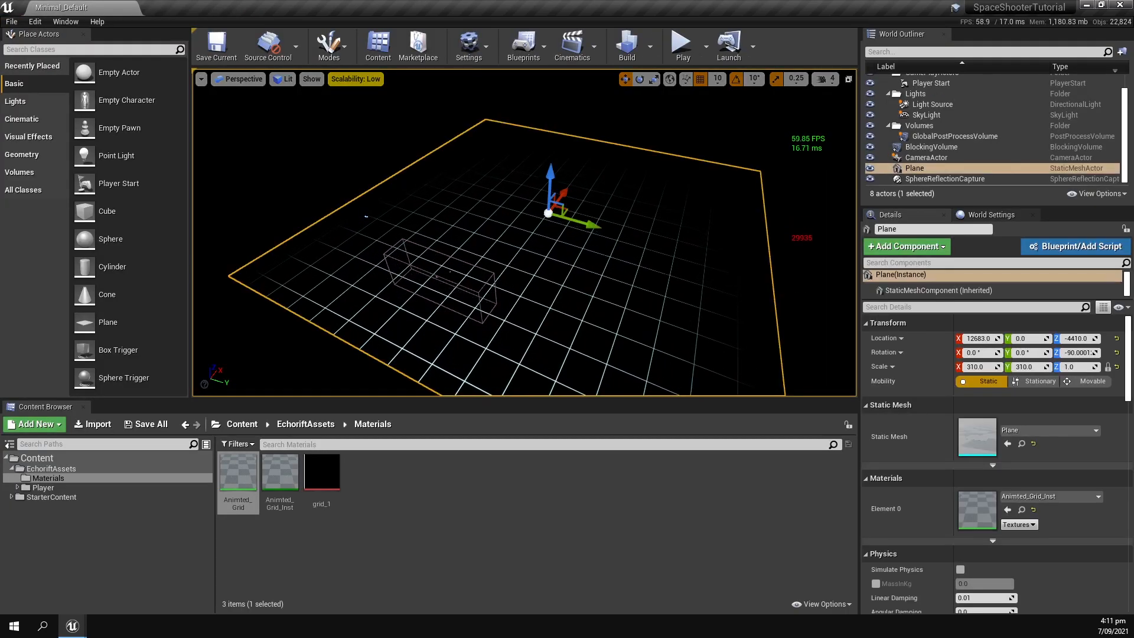
Open the Animted_Grid_Inst material instance in a separate floating window over the level editor.
{"action": "double_click", "coordinate": [290, 491]}
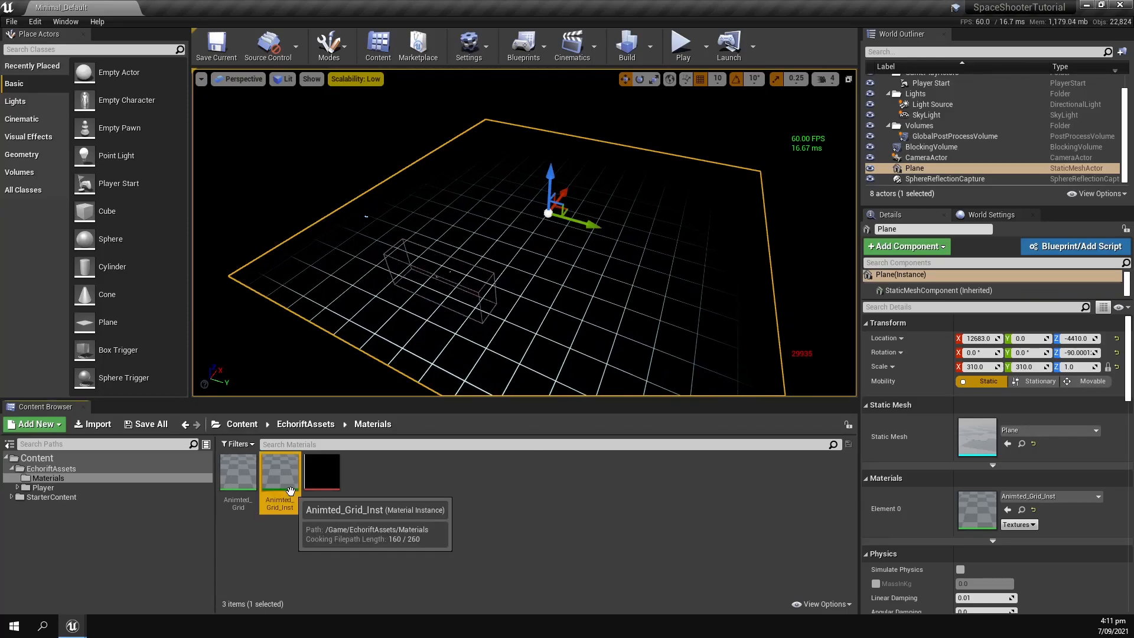
{"action": "left_click_drag", "start_coordinate": [251, 6], "coordinate": [919, 65]}
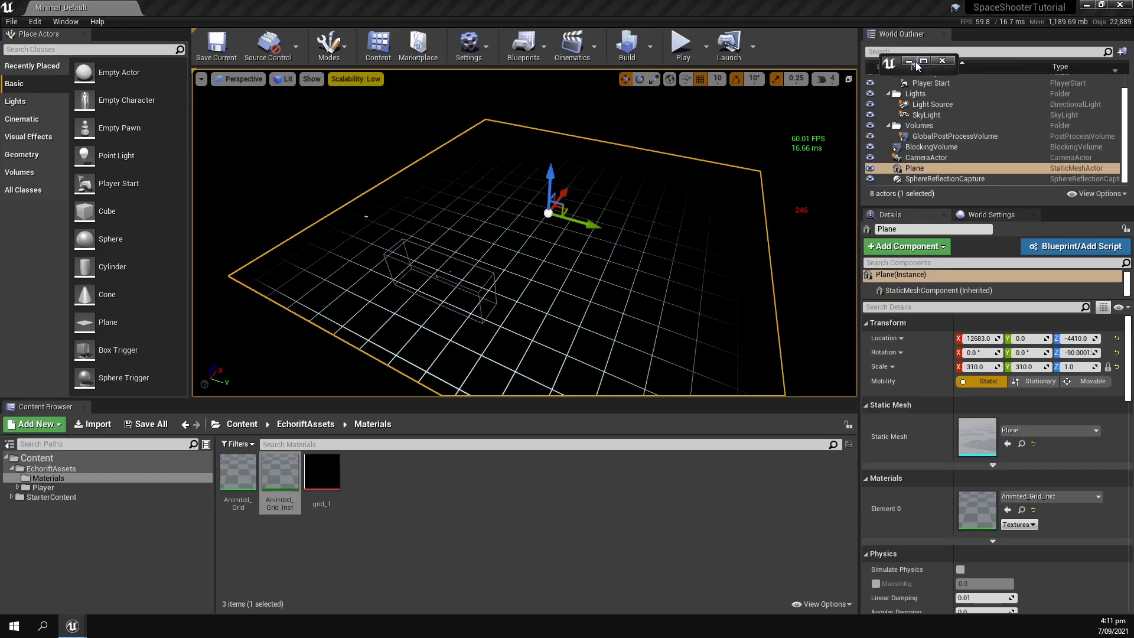
{"action": "left_click", "coordinate": [926, 62]}
{"action": "double_click", "coordinate": [174, 6]}
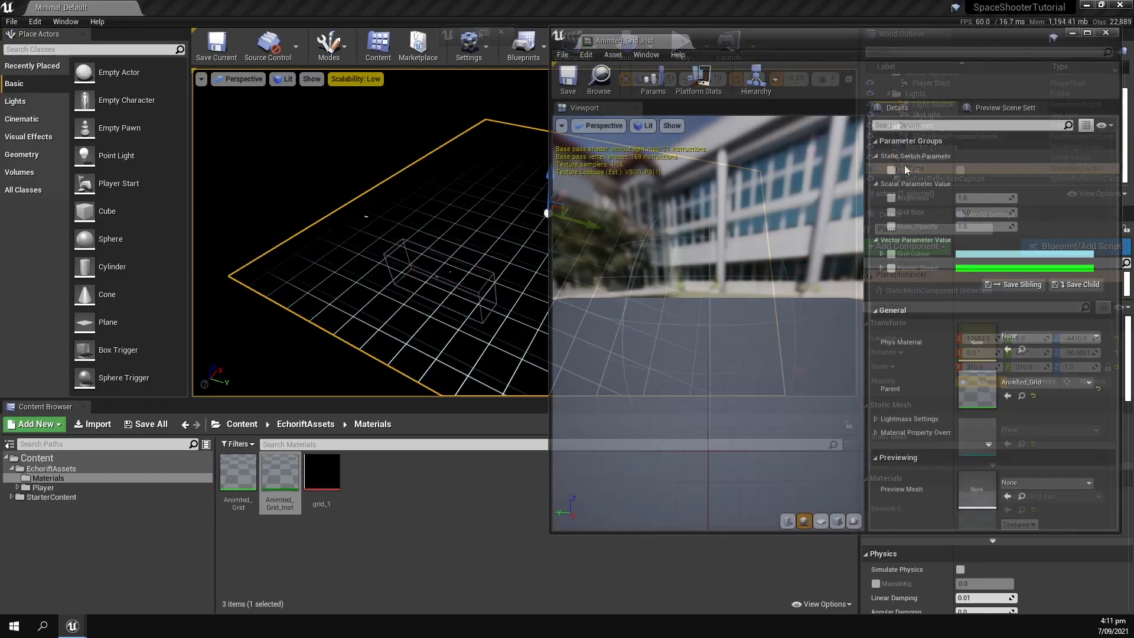
Override and enable the instance's Grid Fill switch, and place its window so the plane and the parameters are both visible.
{"action": "left_click", "coordinate": [891, 169]}
{"action": "left_click", "coordinate": [1016, 175]}
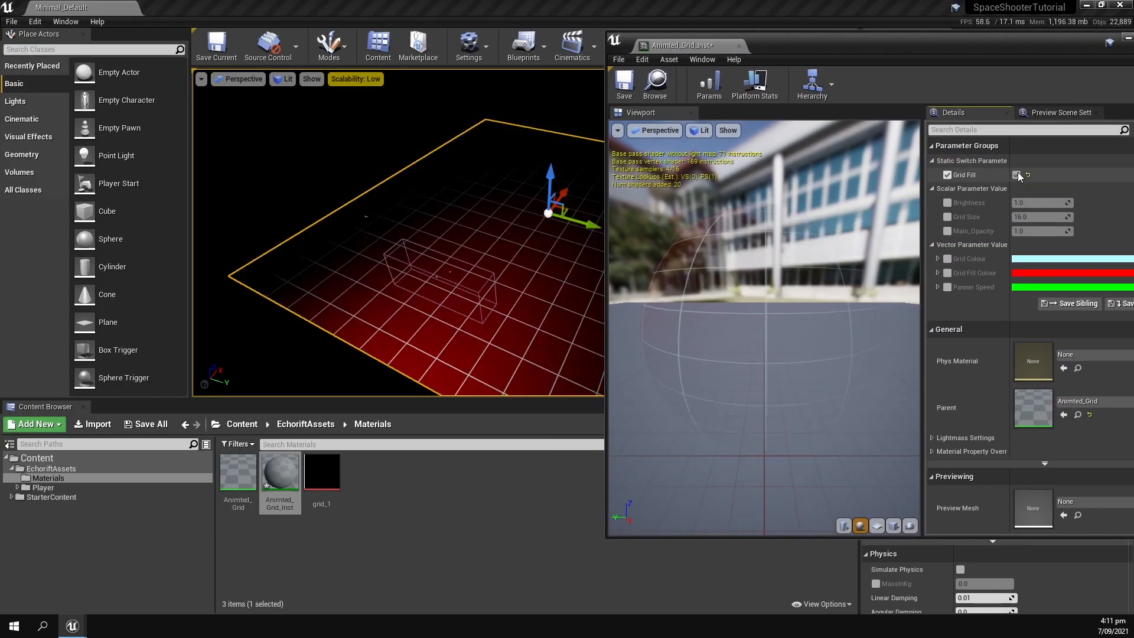
{"action": "left_click_drag", "start_coordinate": [784, 53], "coordinate": [766, 86]}
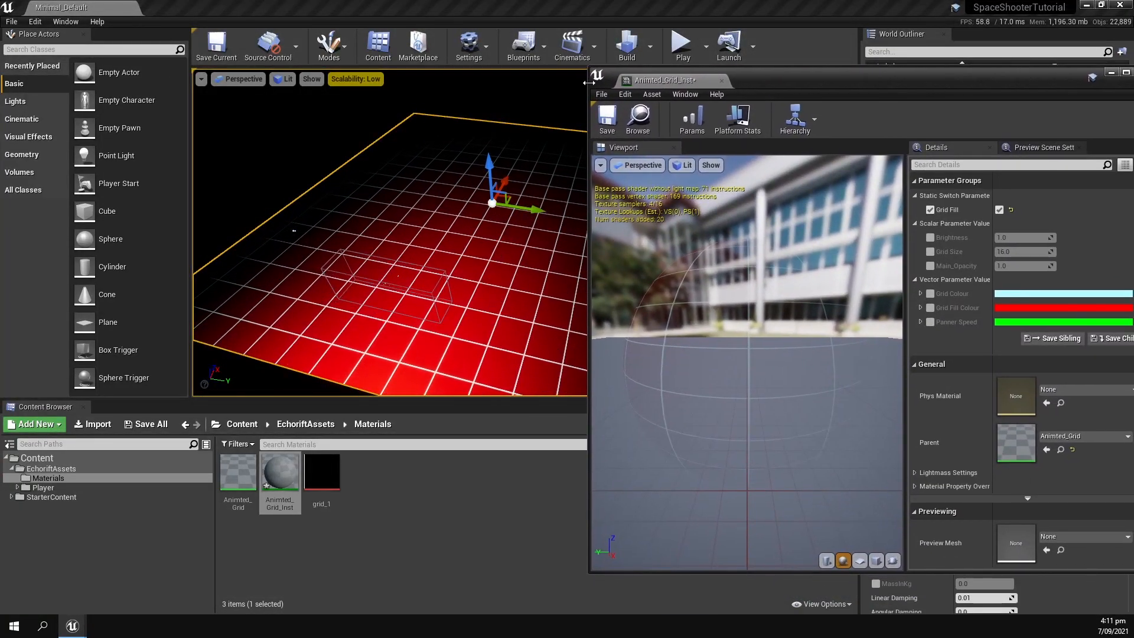
{"action": "left_click_drag", "start_coordinate": [588, 82], "coordinate": [564, 84]}
{"action": "left_click_drag", "start_coordinate": [861, 77], "coordinate": [857, 60]}
{"action": "right_click_drag", "start_coordinate": [490, 183], "coordinate": [517, 205]}
Override the instance's Grid Fill Colour with a dark teal (R 0, G 0.050704, B 0.067708).
{"action": "left_click", "coordinate": [1003, 290]}
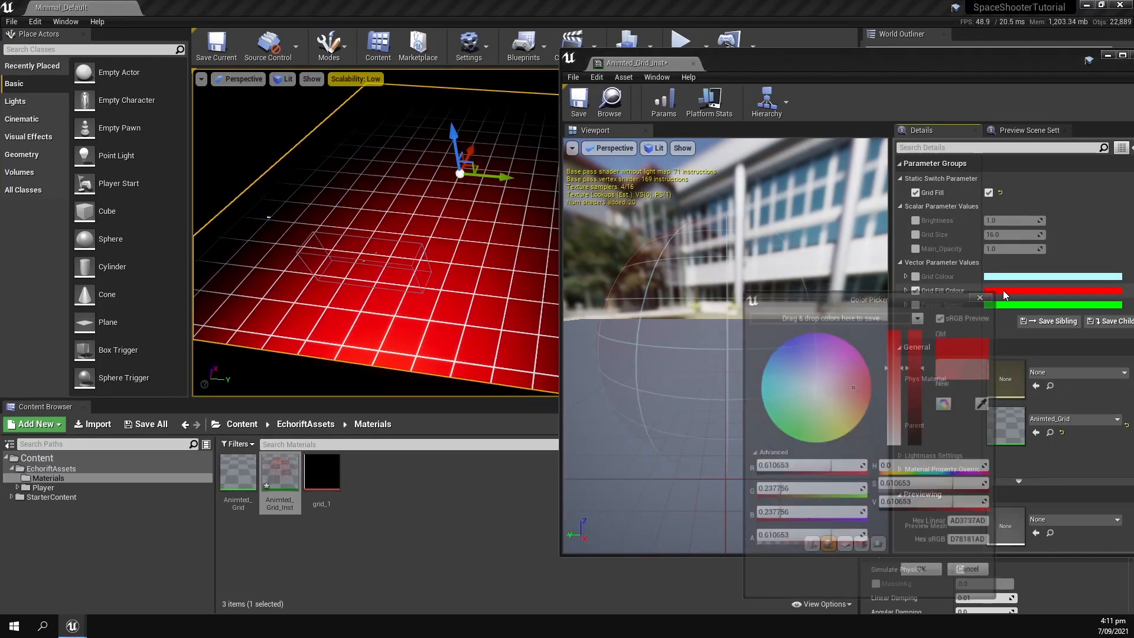
{"action": "left_click_drag", "start_coordinate": [919, 413], "coordinate": [920, 437]}
{"action": "mouse_move", "coordinate": [869, 399]}
{"action": "left_mouse_down"}
{"action": "mouse_move", "coordinate": [857, 430]}
{"action": "mouse_move", "coordinate": [823, 449]}
{"action": "mouse_move", "coordinate": [777, 430]}
{"action": "left_mouse_up"}
{"action": "left_click", "coordinate": [924, 440]}
{"action": "left_click_drag", "start_coordinate": [924, 439], "coordinate": [923, 440]}
{"action": "left_click_drag", "start_coordinate": [768, 378], "coordinate": [710, 360]}
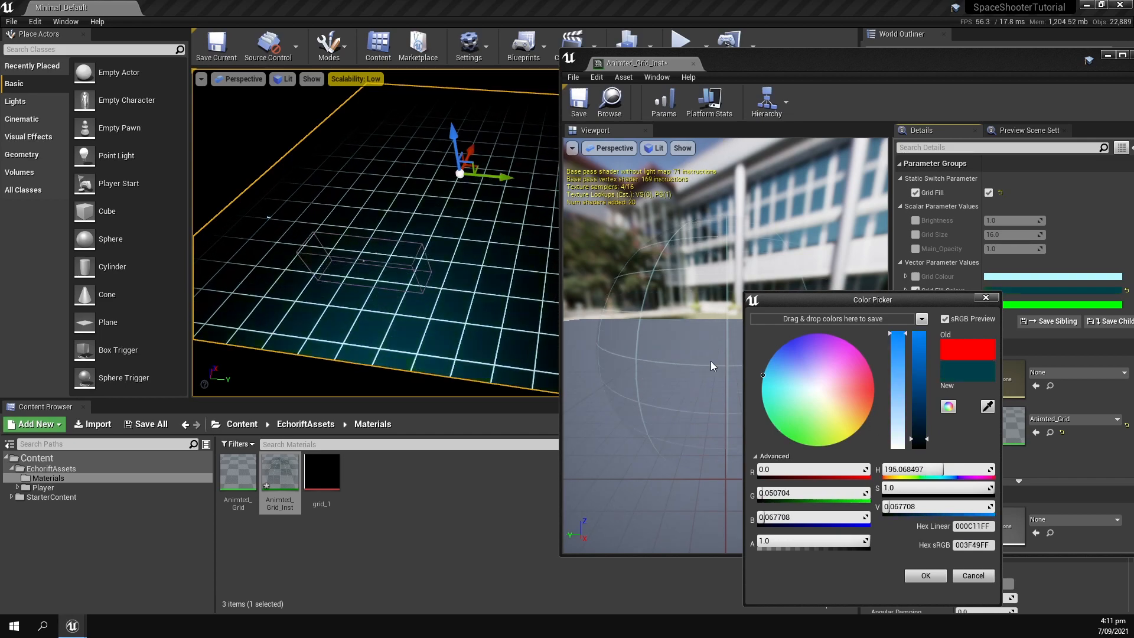
{"action": "left_click", "coordinate": [926, 575]}
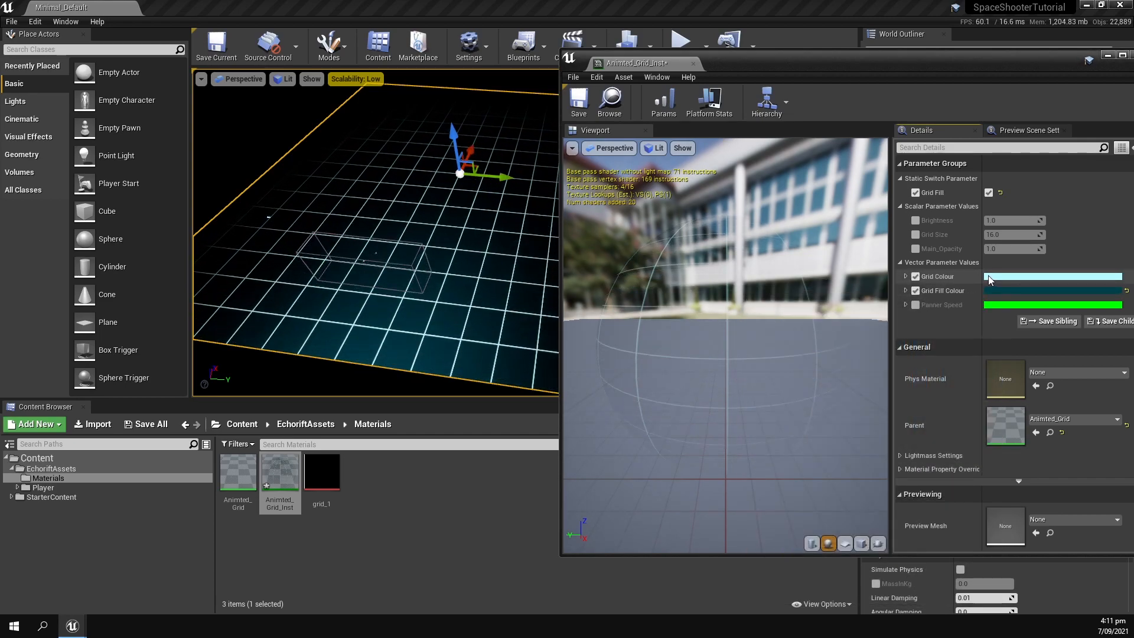
Override the instance's Grid Colour with a light pink.
{"action": "left_click", "coordinate": [987, 276]}
{"action": "left_click_drag", "start_coordinate": [853, 374], "coordinate": [847, 310]}
{"action": "left_click", "coordinate": [910, 560]}
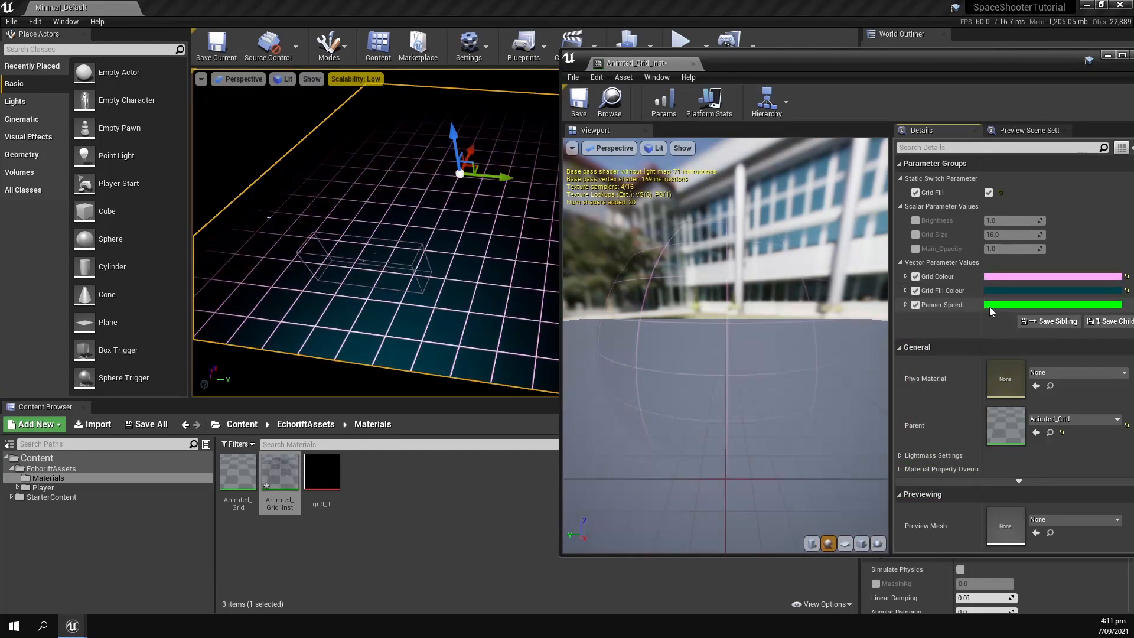
Try out the instance's Panner Speed with G at 5, and with R and G both at 1.
{"action": "left_click", "coordinate": [990, 306]}
{"action": "left_click_drag", "start_coordinate": [850, 306], "coordinate": [878, 267]}
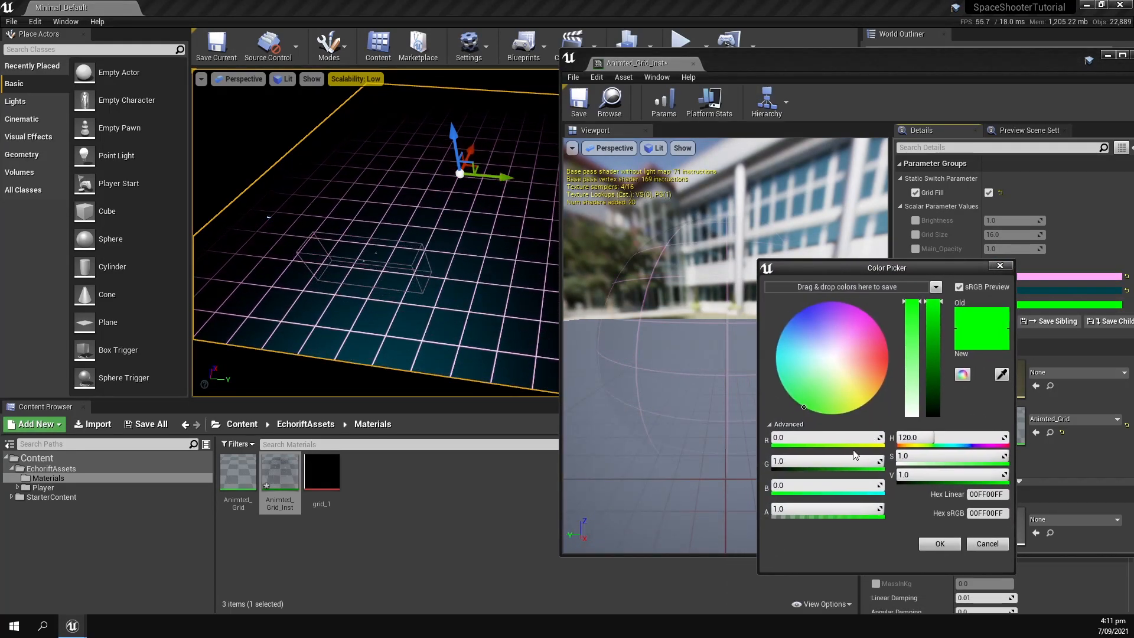
{"action": "left_click", "coordinate": [837, 464]}
{"action": "type", "text": "5"}
{"action": "key", "text": "Return"}
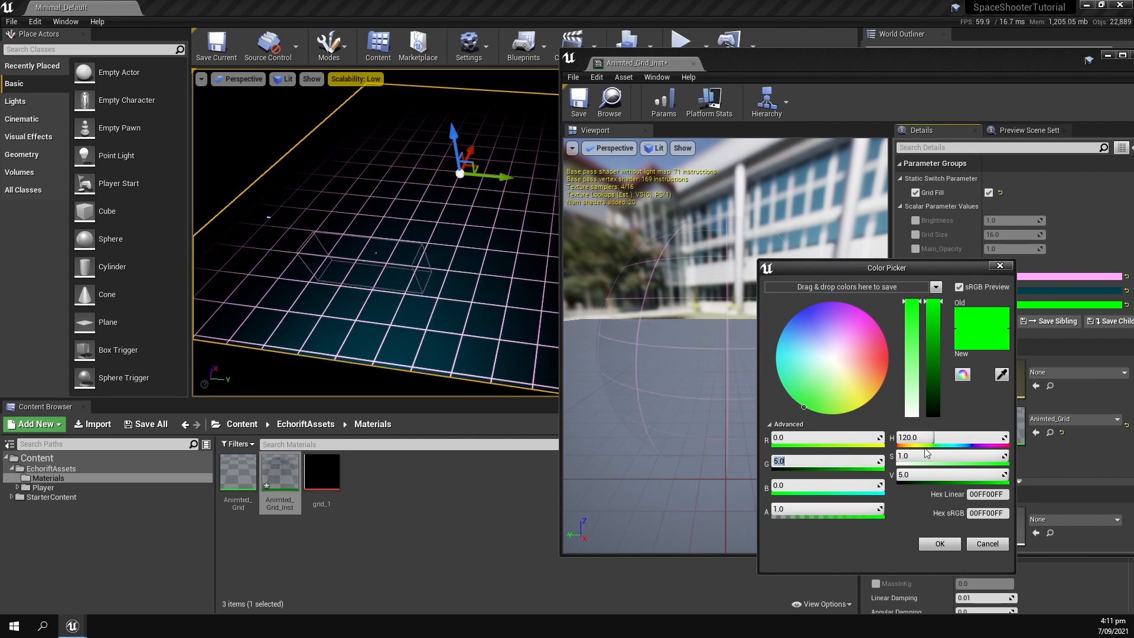
{"action": "key", "text": "Return"}
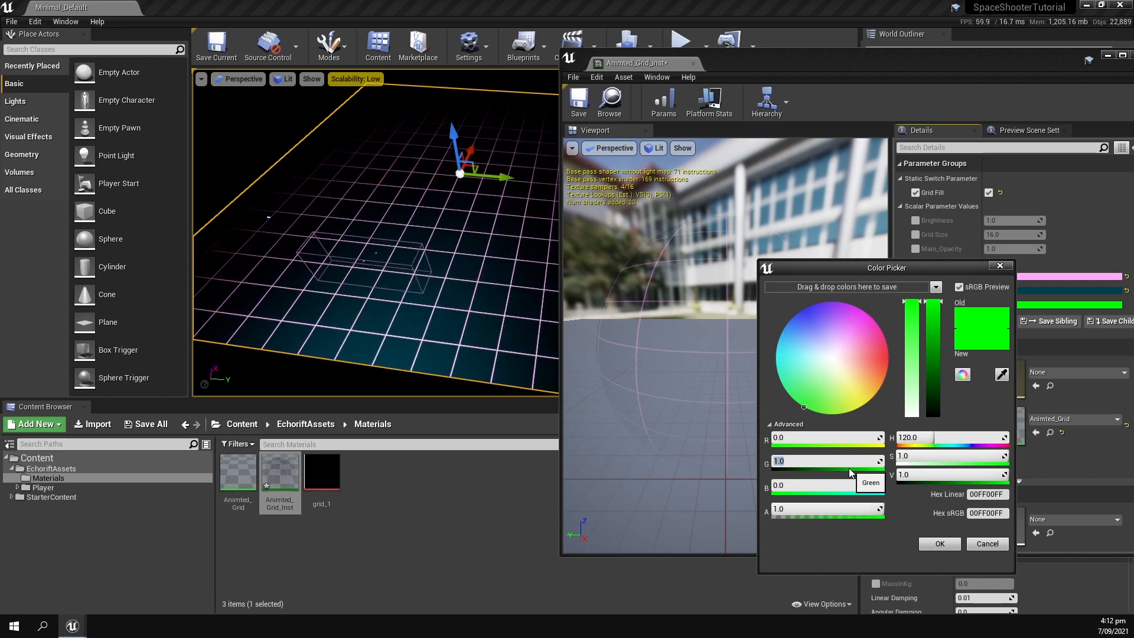
{"action": "left_click", "coordinate": [831, 439]}
{"action": "type", "text": "1"}
{"action": "key", "text": "Return"}
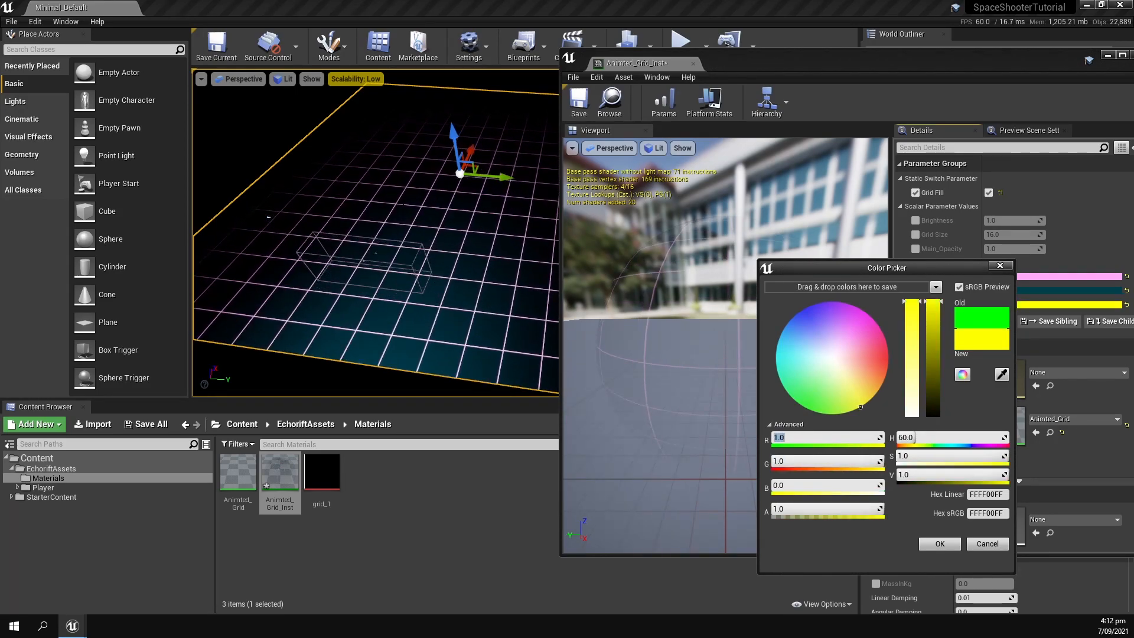
Try a denser Grid Size of about 45 and a different Main_Opacity on the material instance.
{"action": "left_click", "coordinate": [915, 234]}
{"action": "mouse_move", "coordinate": [1002, 235]}
{"action": "left_mouse_down"}
{"action": "mouse_move", "coordinate": [959, 235]}
{"action": "mouse_move", "coordinate": [1024, 235]}
{"action": "mouse_move", "coordinate": [990, 239]}
{"action": "left_mouse_up"}
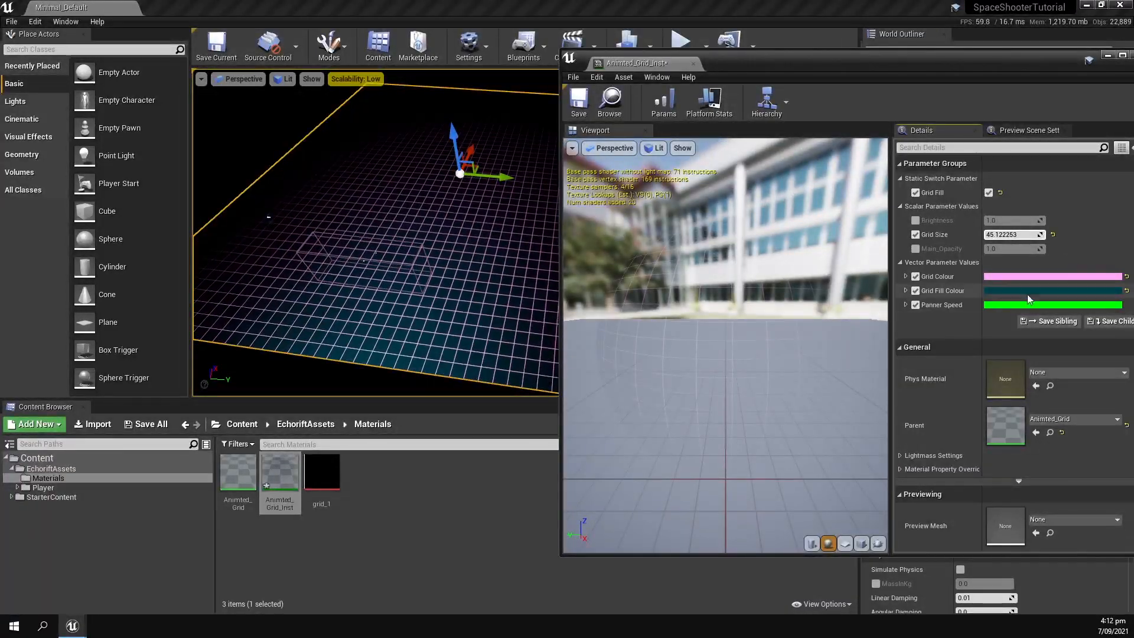
{"action": "left_click", "coordinate": [1017, 234]}
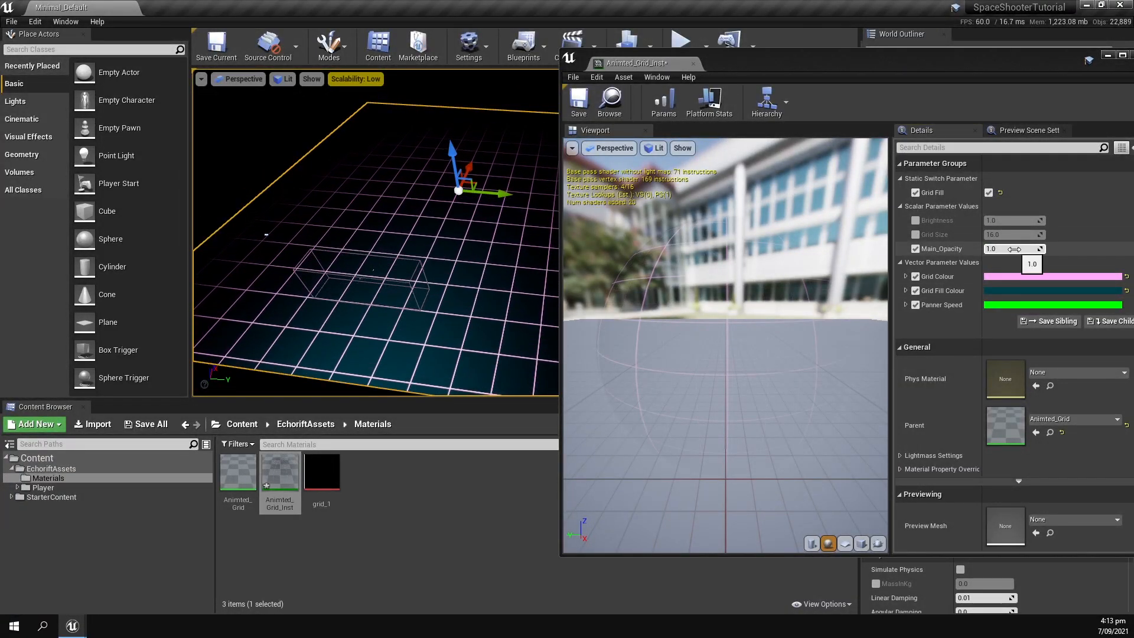
{"action": "left_click_drag", "start_coordinate": [996, 248], "coordinate": [1044, 248]}
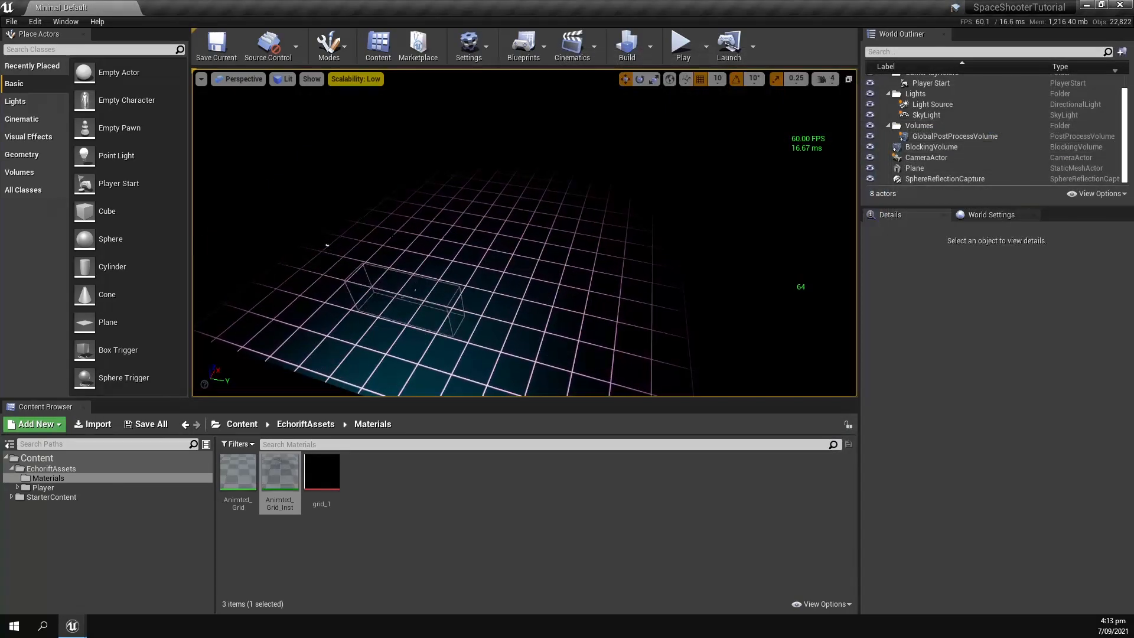